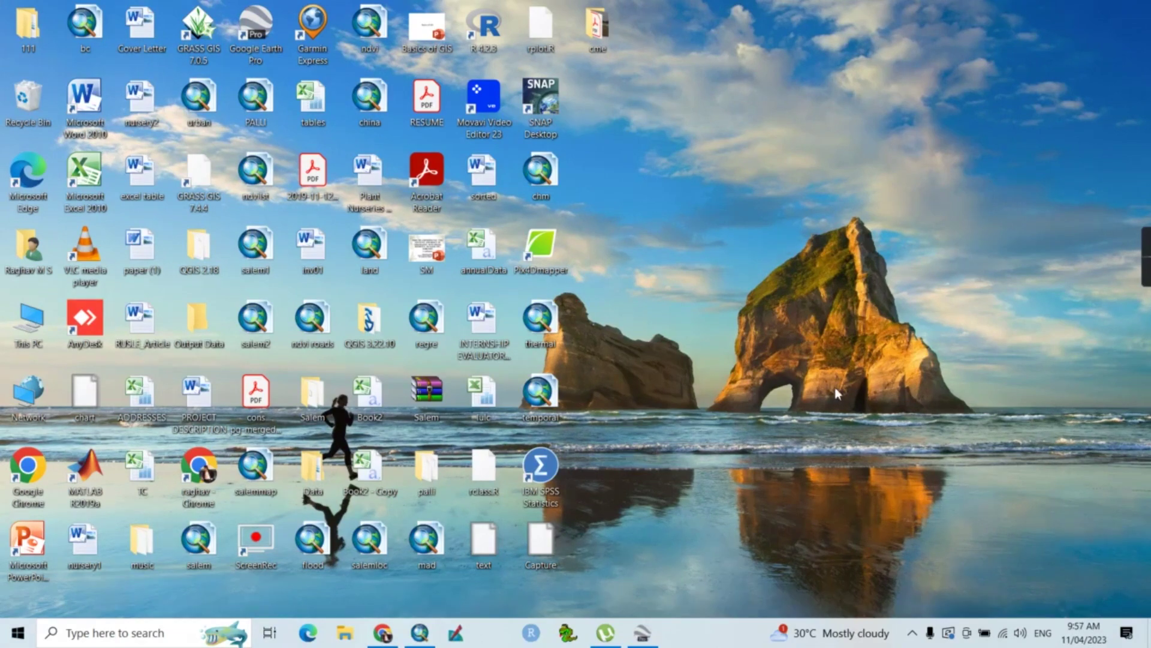
Step: Switch to Google Earth Pro and search for "plant nursery in Chennai, Tamil Nadu"
left_click(643, 634)
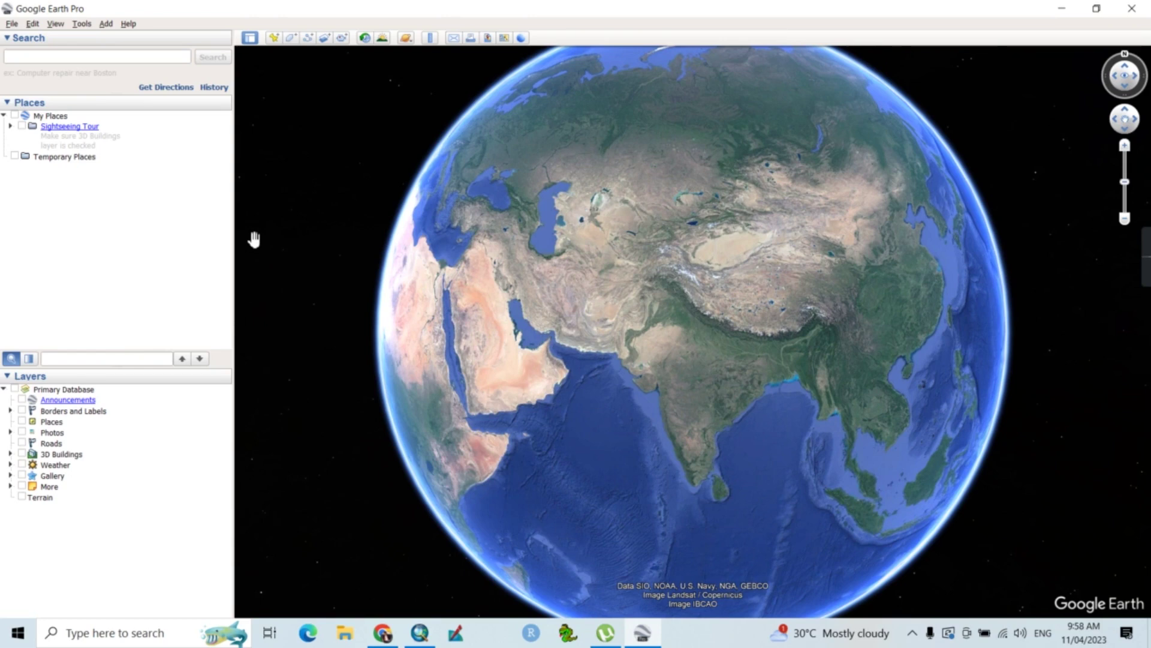
left_click(88, 58)
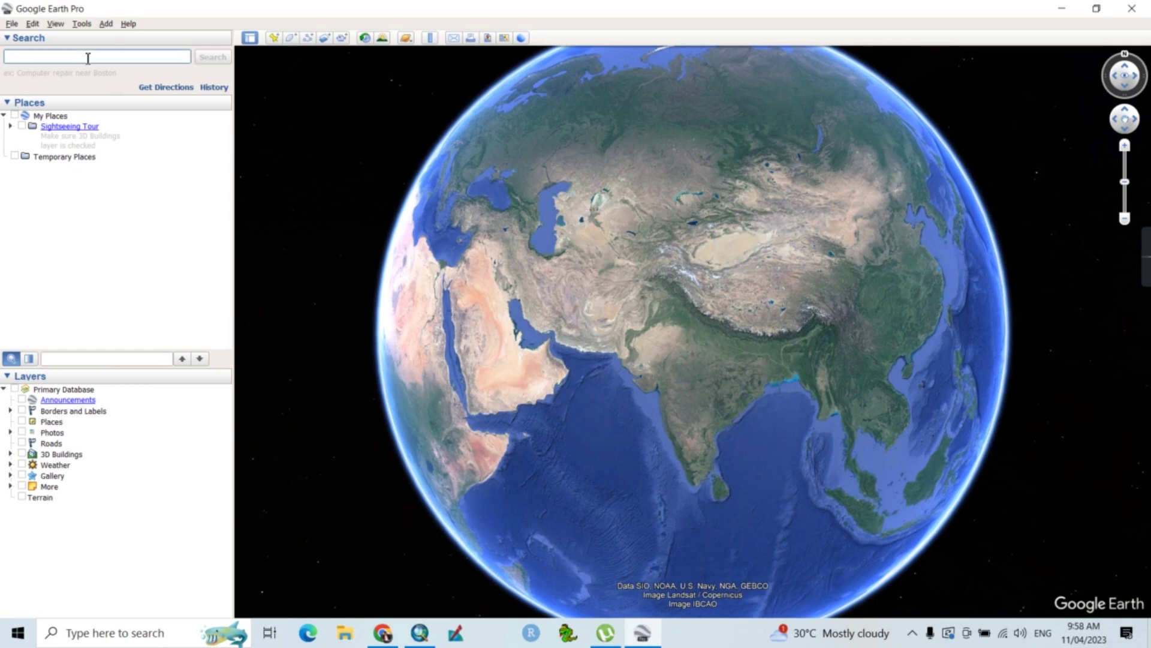
type("plant nurseri")
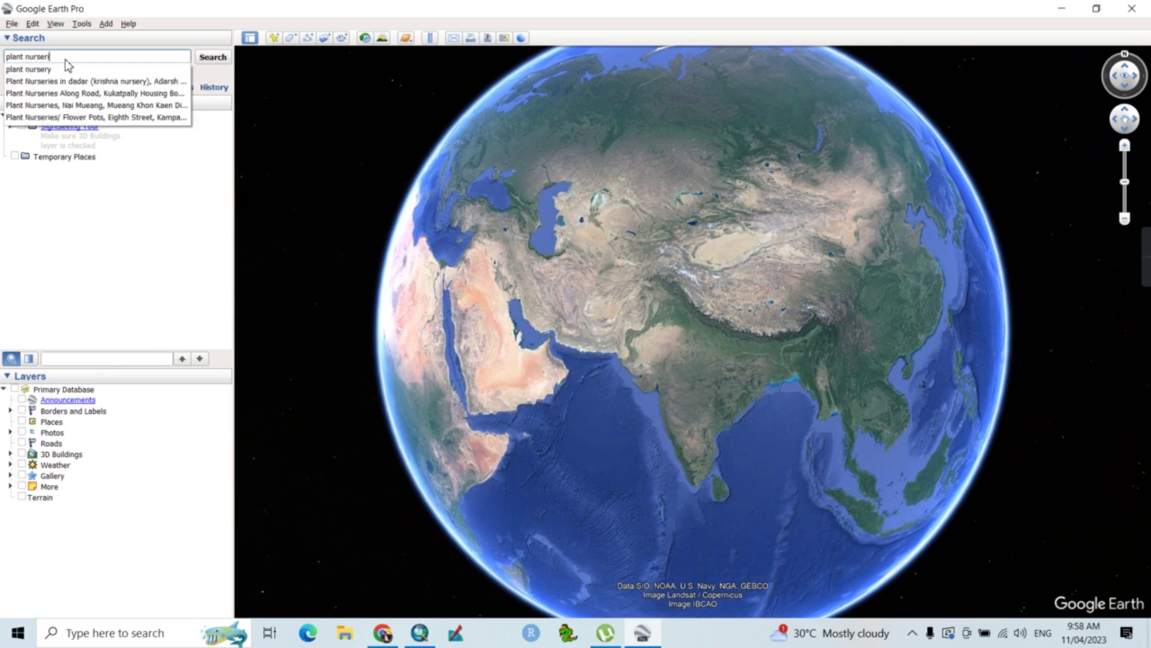
type("es in")
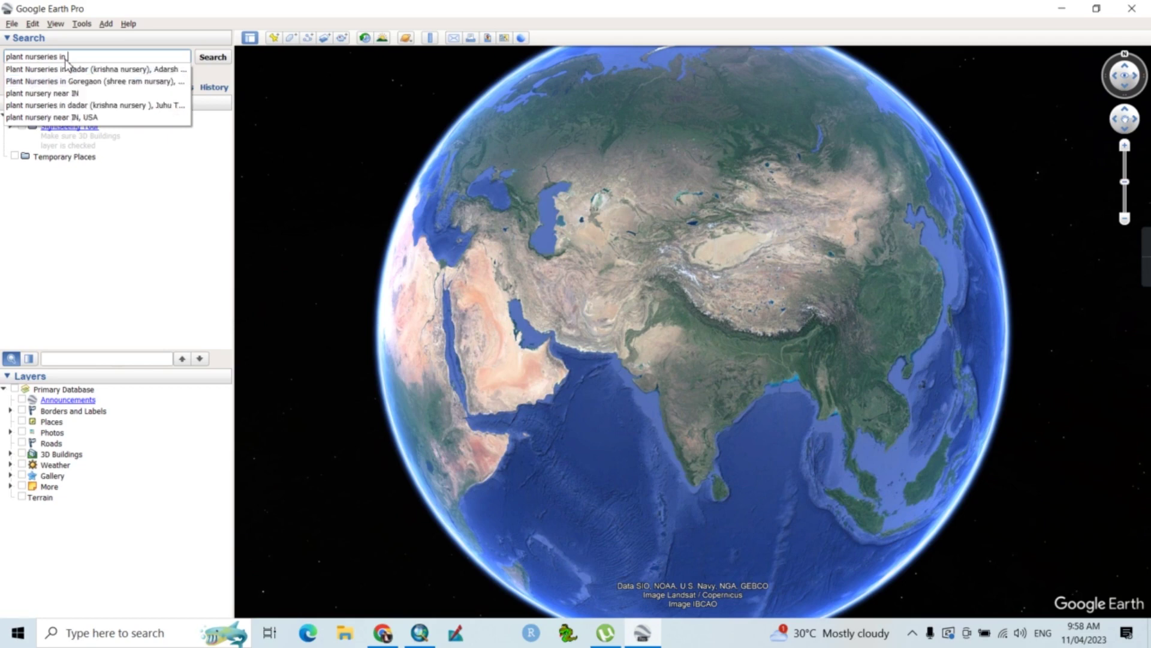
type("chennai")
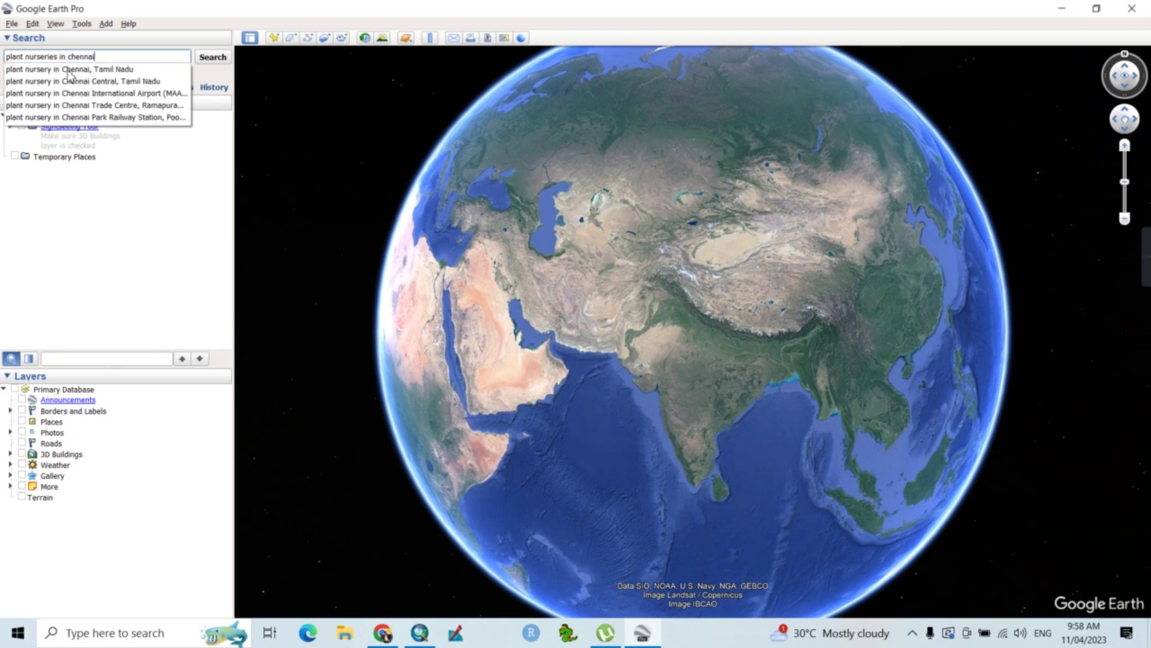
left_click(69, 70)
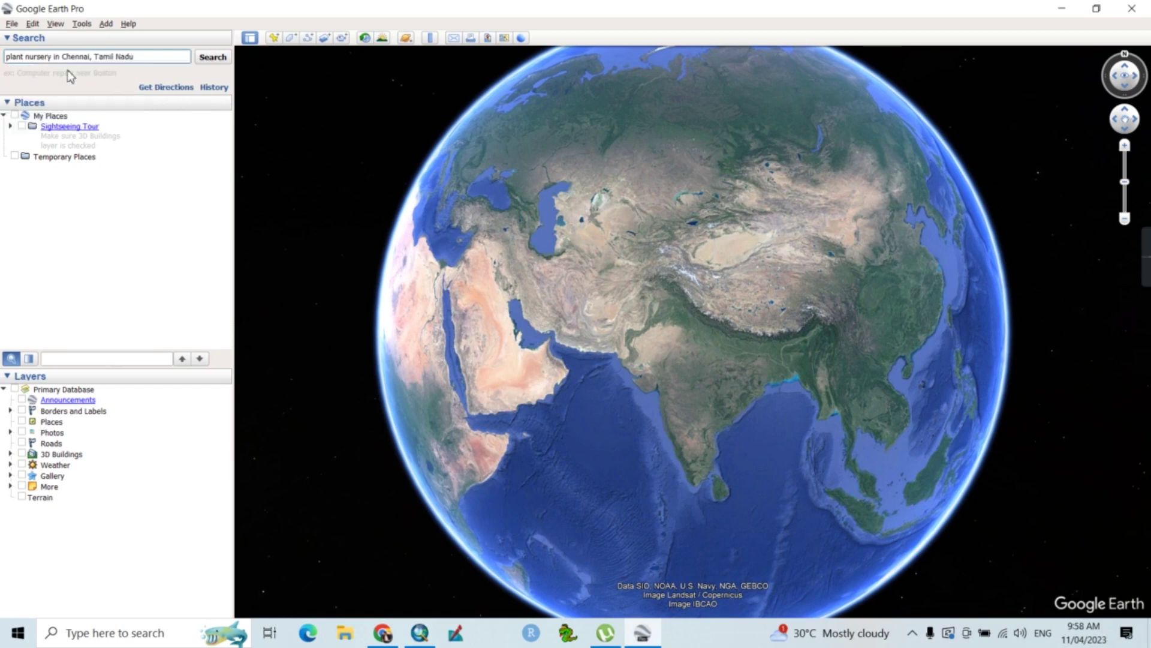
left_click(204, 62)
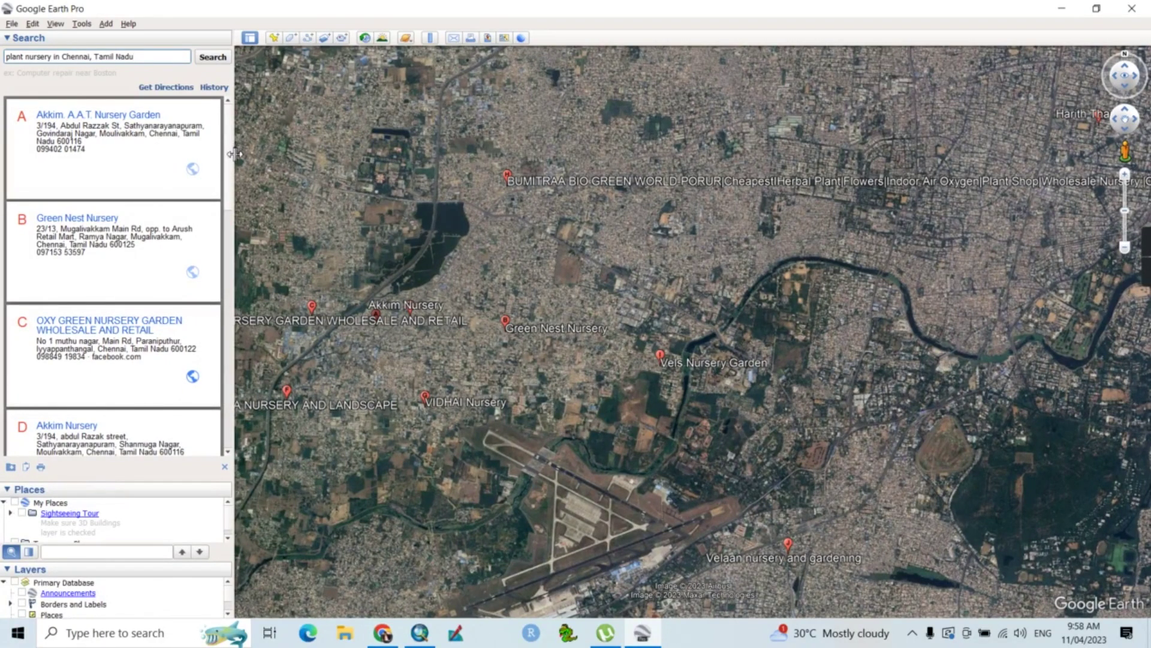
Step: Review the first page of nursery results and copy them into My Places as a folder
left_click_drag(229, 165, 232, 408)
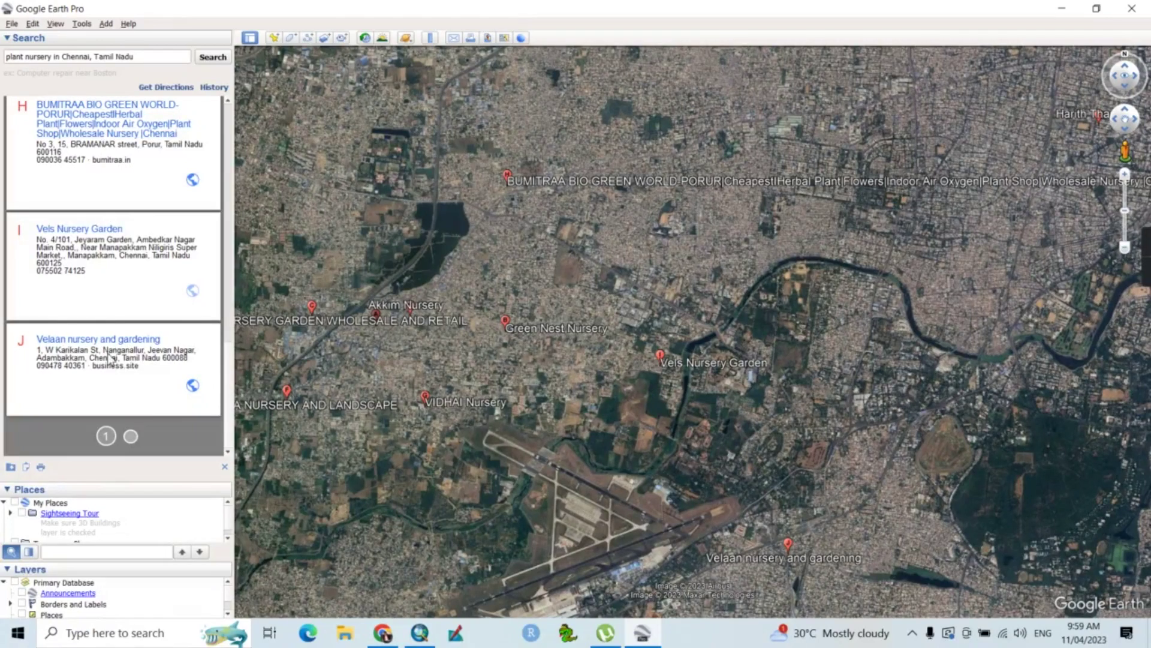
left_click(10, 467)
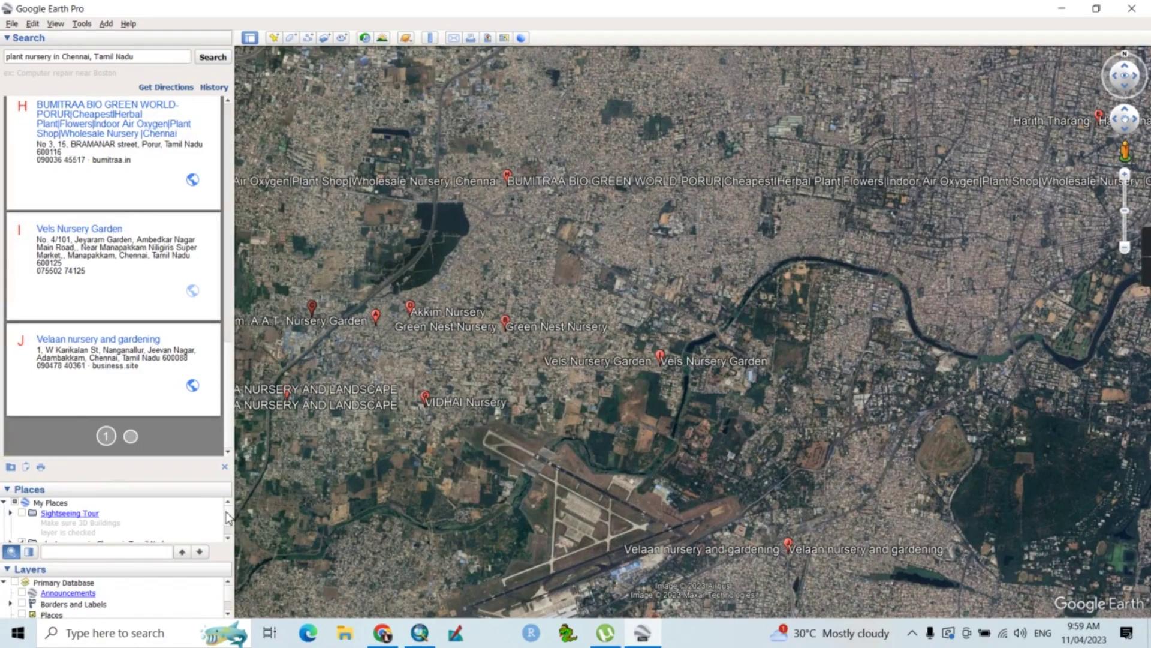
scroll(228, 517, "down", 1)
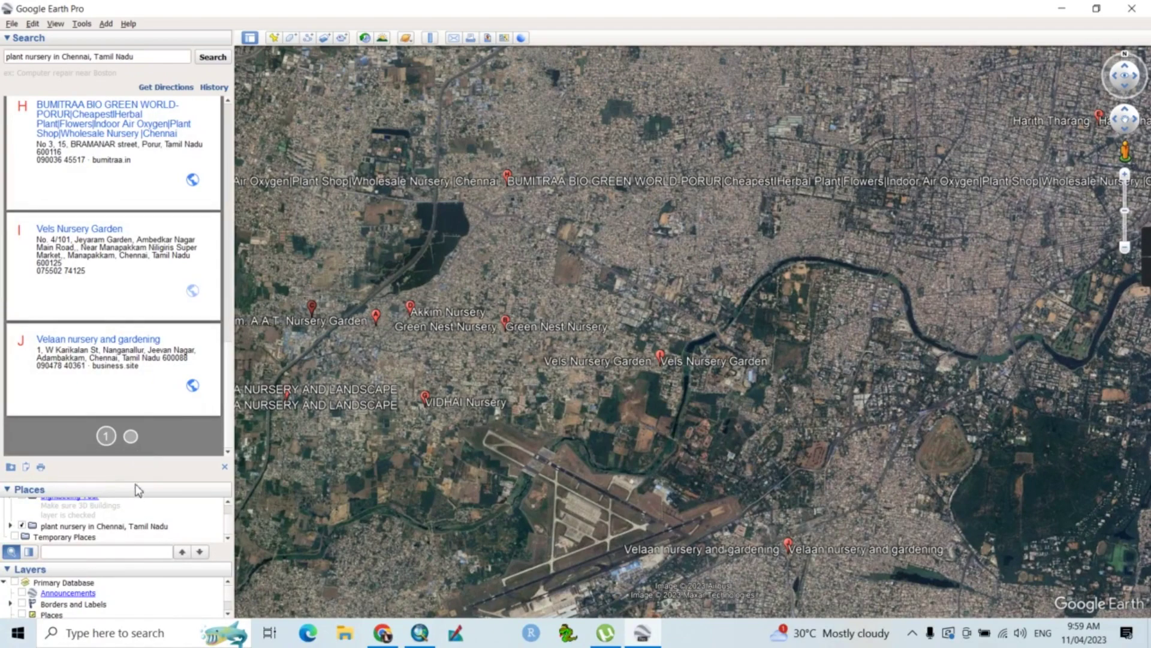
Step: Show the second page of nursery results and copy them into My Places as another folder
left_click(131, 437)
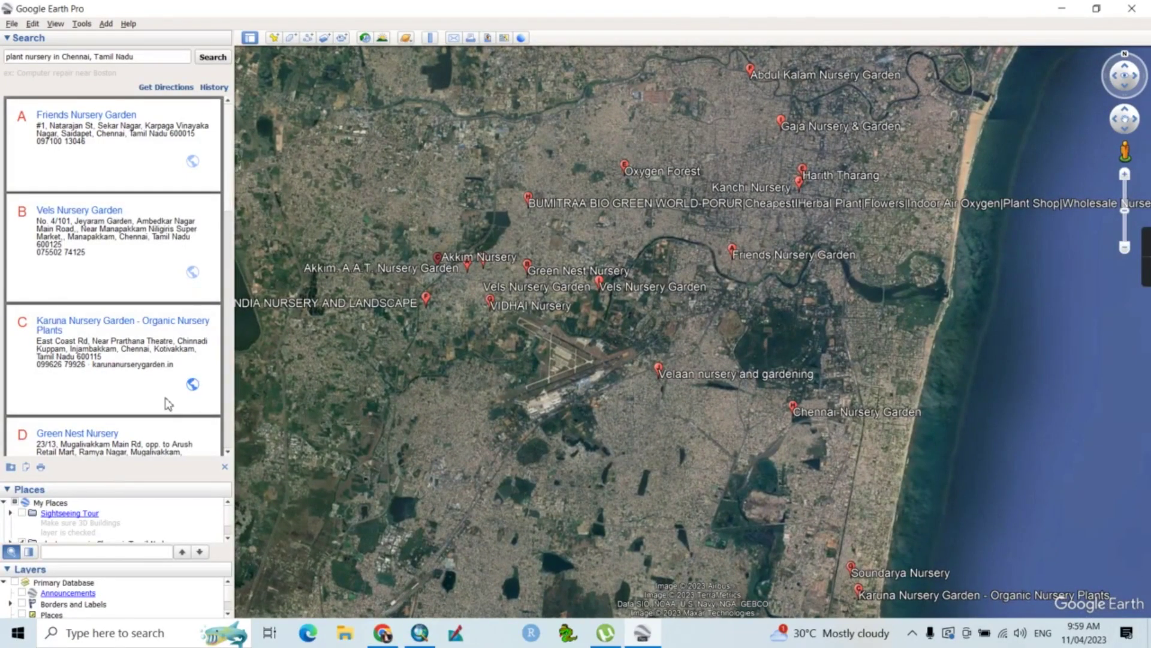
left_click(10, 468)
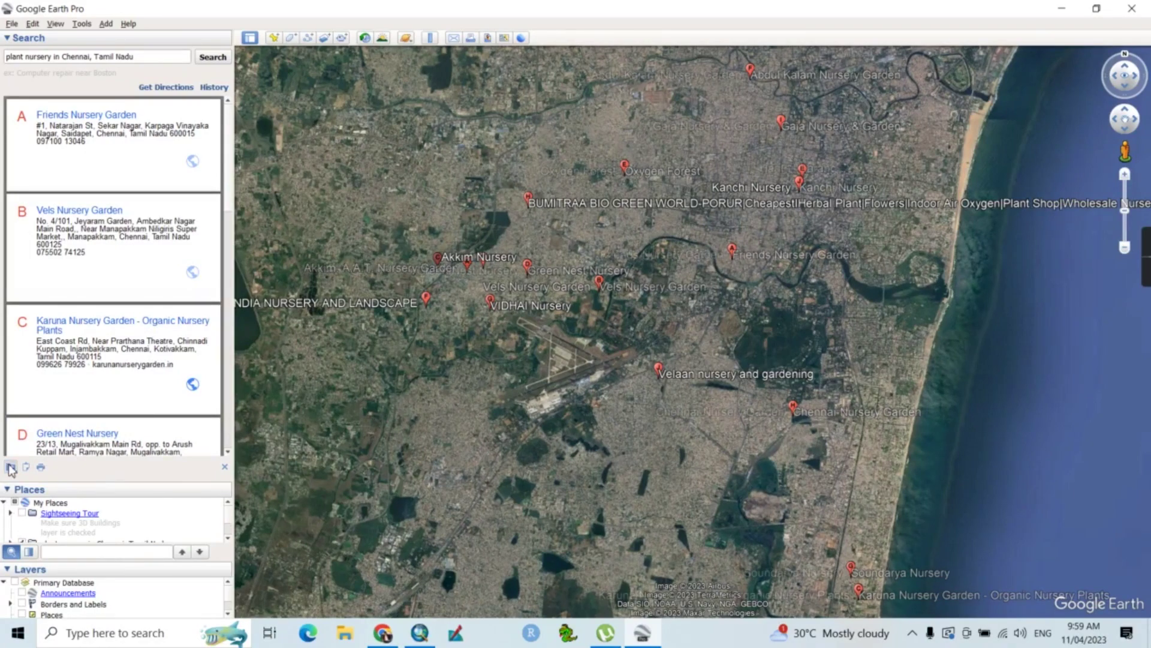
scroll(229, 519, "down", 1)
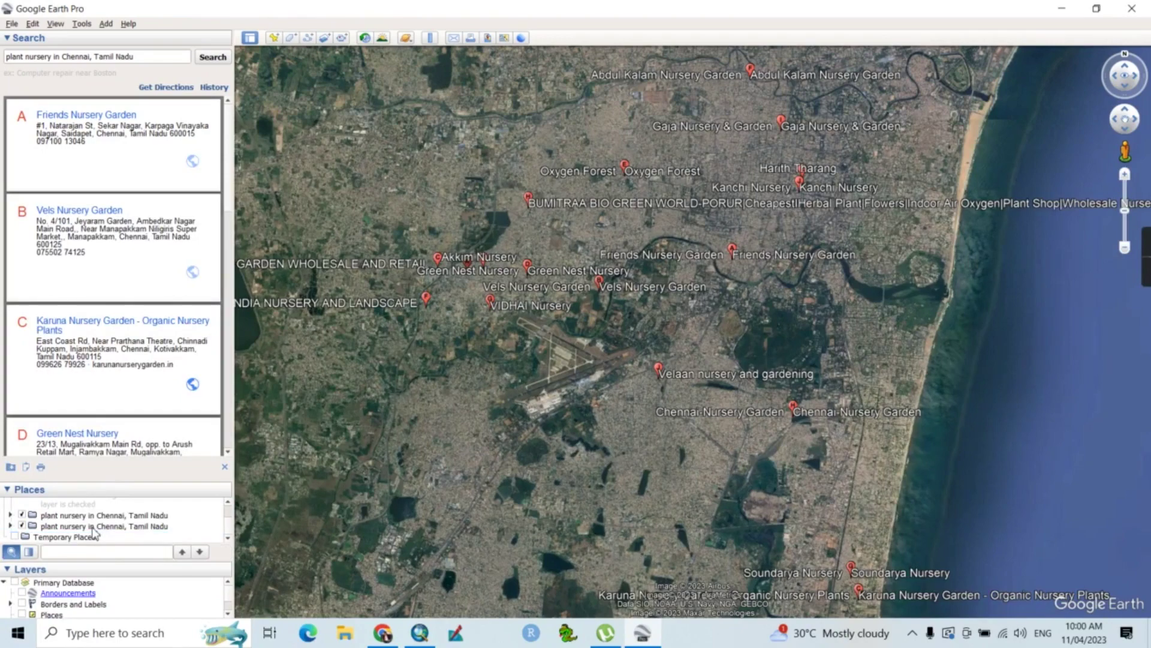
Step: Cut the second plant nursery folder, paste it inside the first one, check its contents and collapse the combined folder
right_click(93, 529)
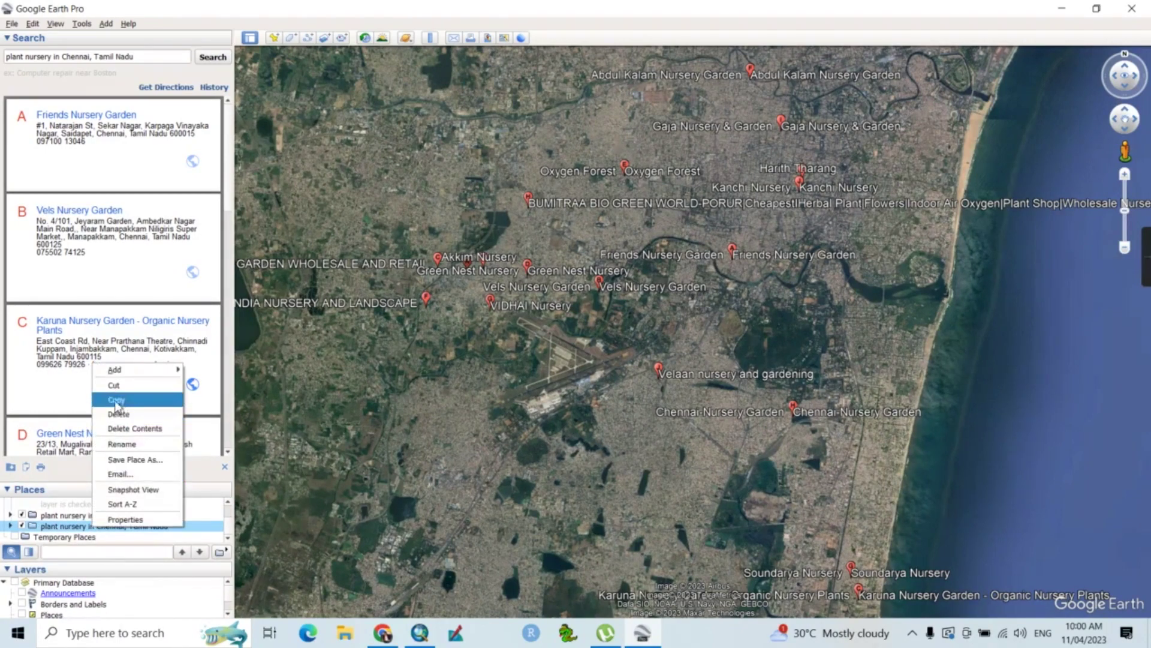
left_click(114, 385)
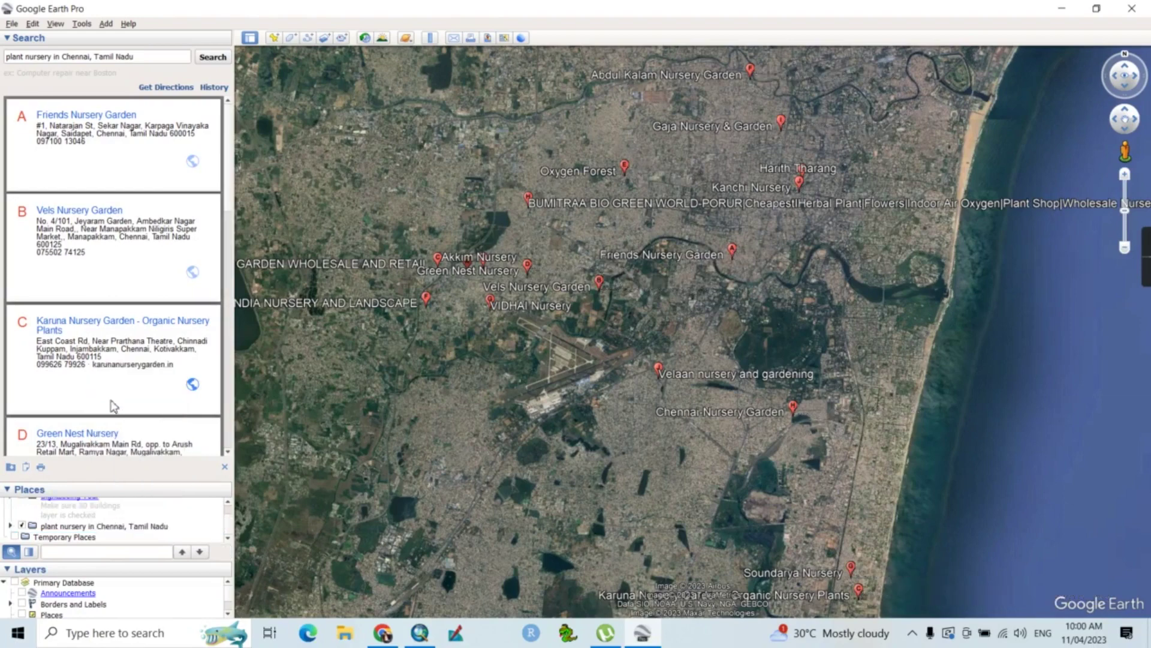
left_click(89, 526)
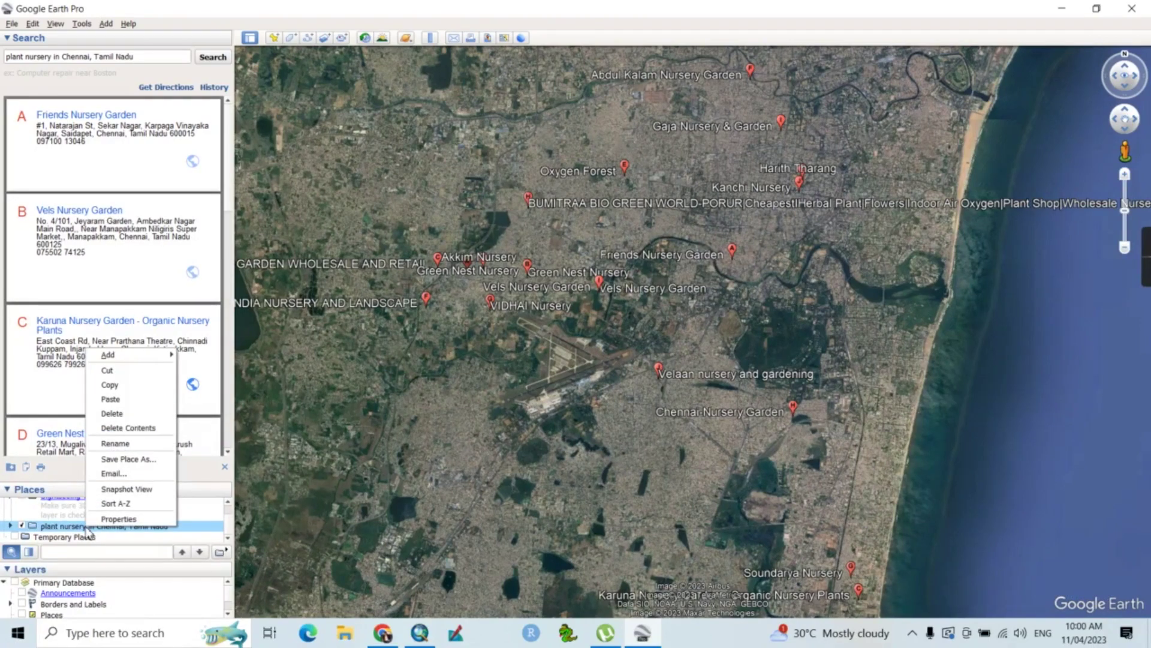
left_click(133, 407)
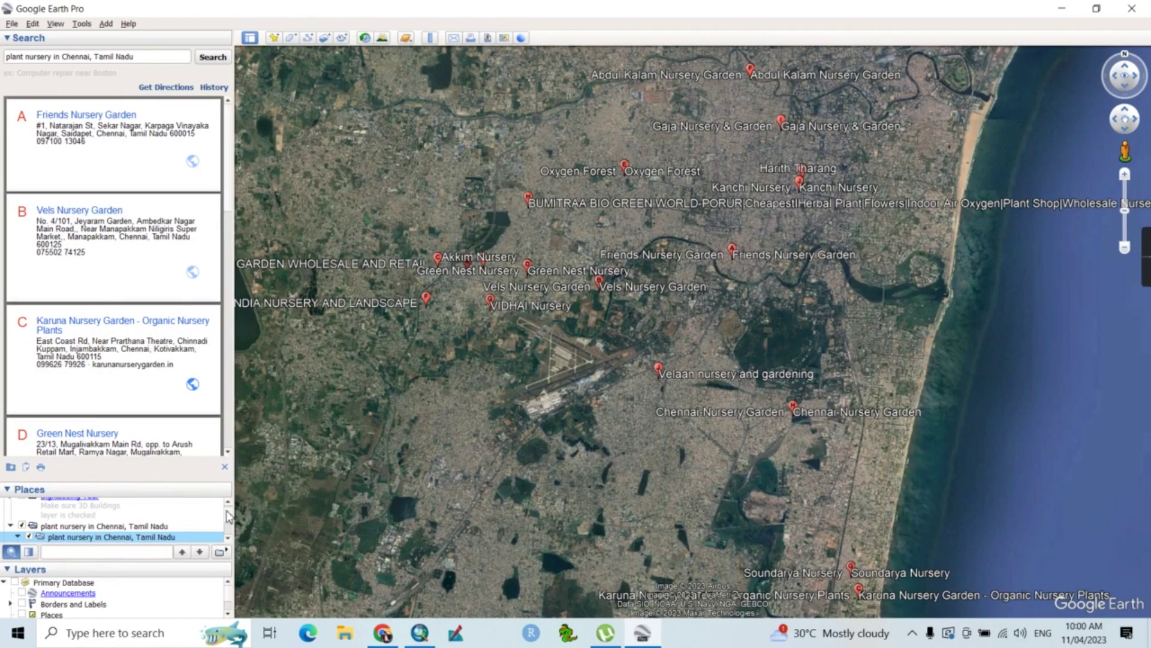
scroll(229, 517, "down", 5)
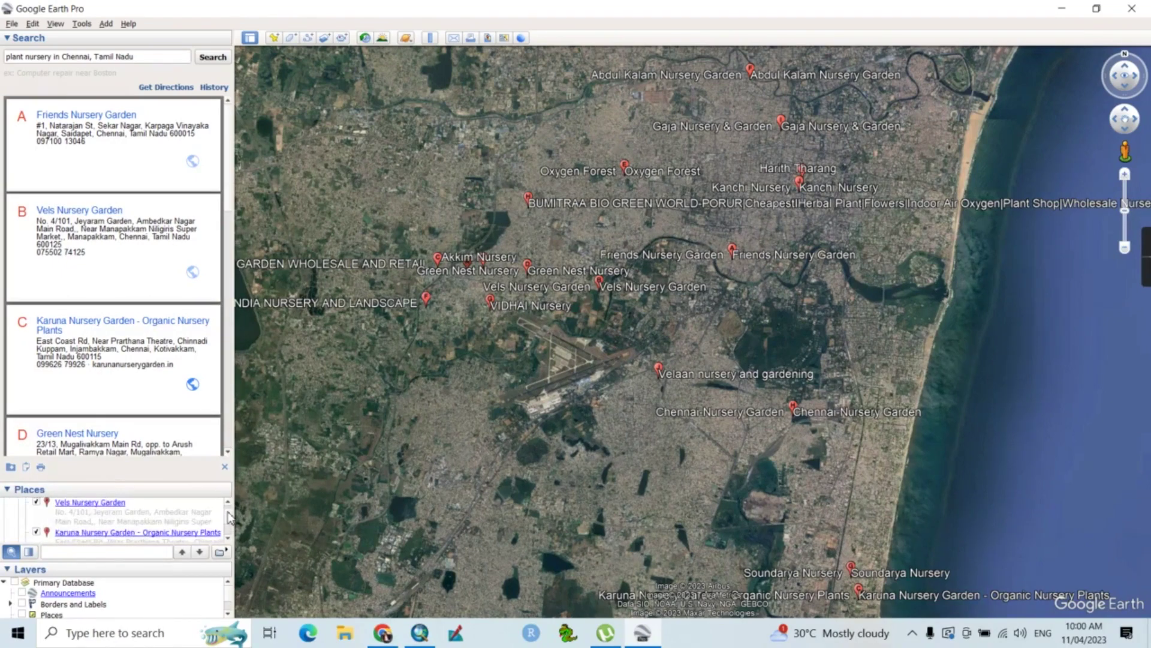
scroll(230, 515, "up", 5)
scroll(228, 539, "down", 2)
left_click(229, 541)
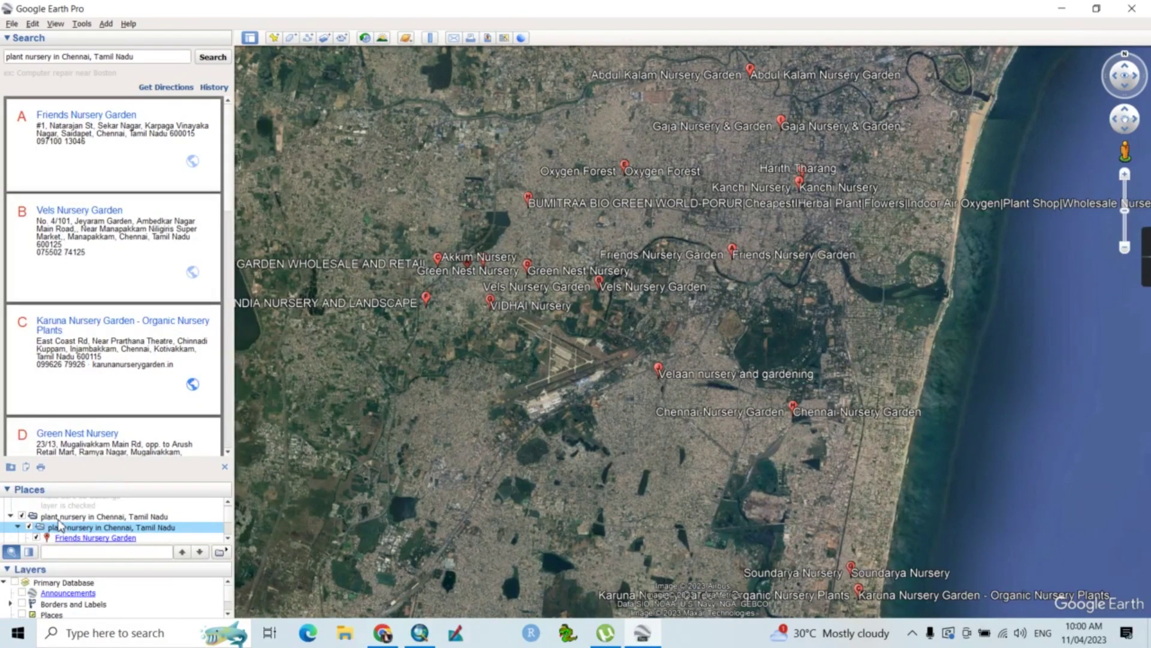
left_click(9, 516)
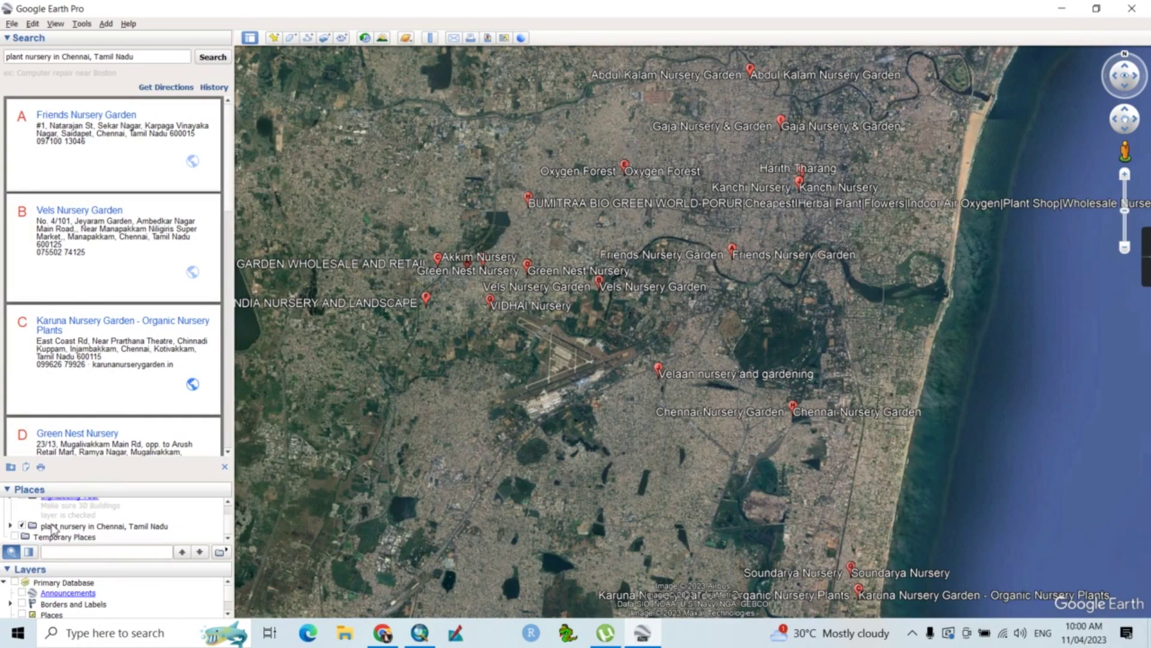
Step: Save the combined folder as the KML file "plant nursery in Chennai, Tamil Nadu" in E:\Tutorial
right_click(77, 527)
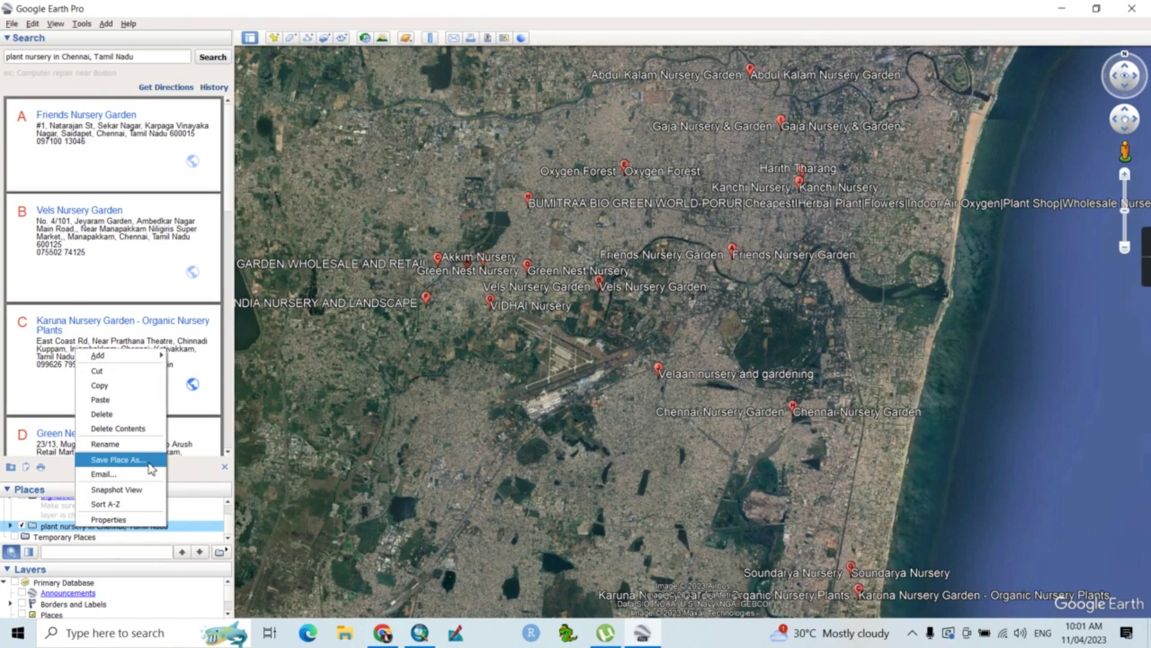
left_click(120, 460)
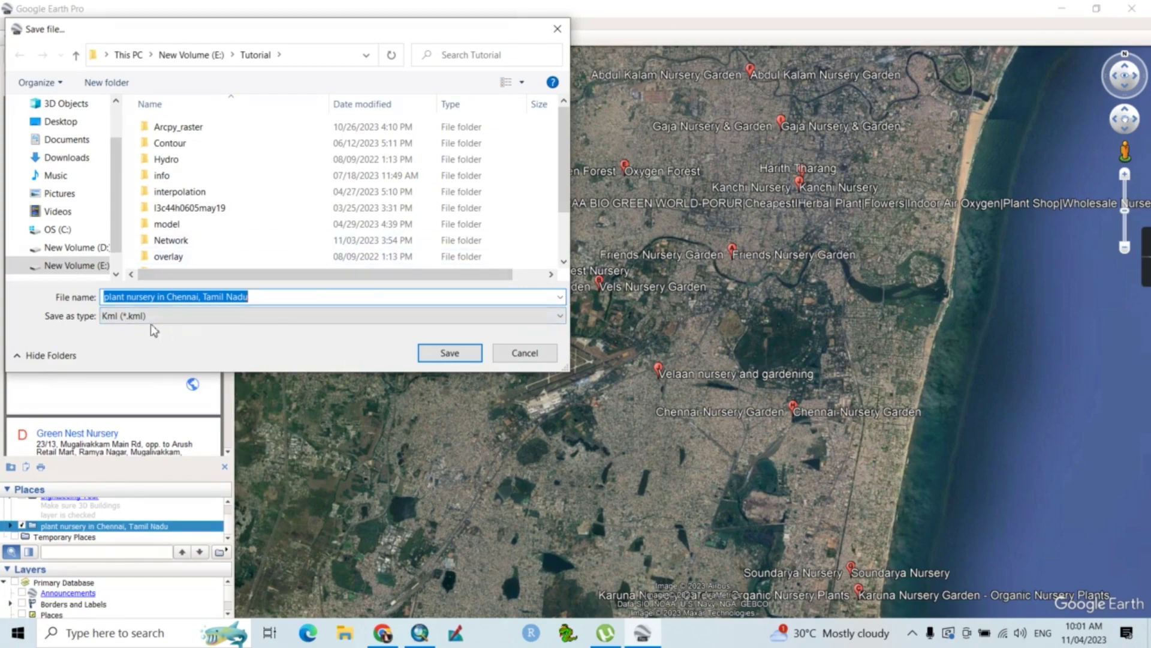
left_click(450, 353)
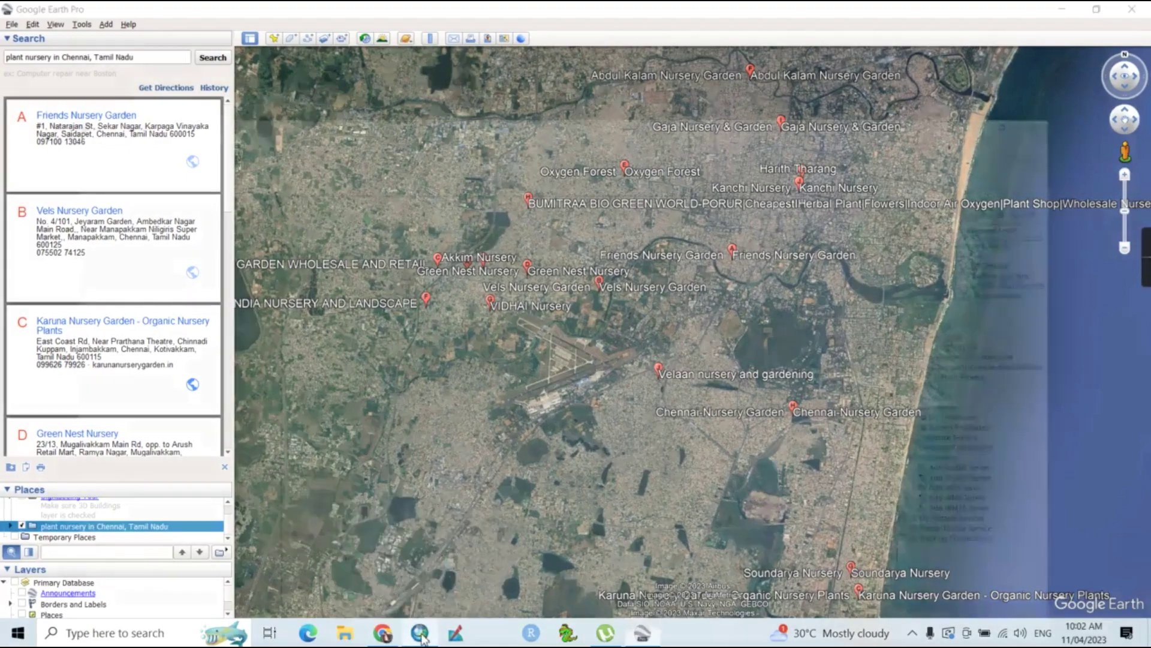
Step: Switch to ArcMap and open the KML To Layer conversion tool
left_click(420, 634)
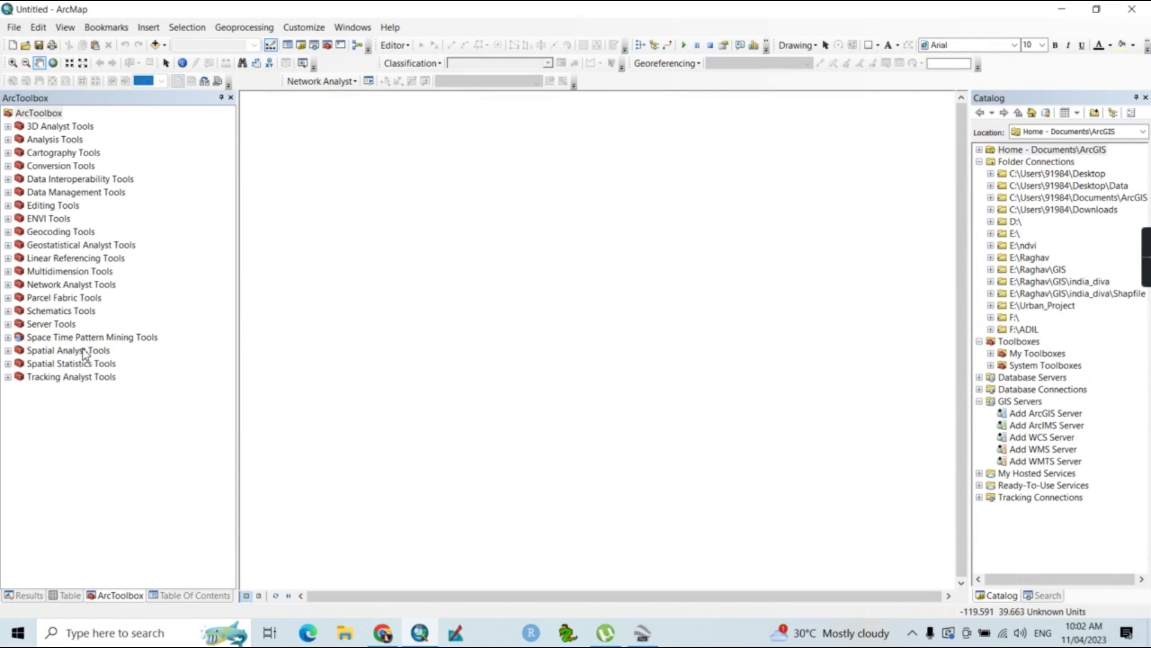
left_click(8, 166)
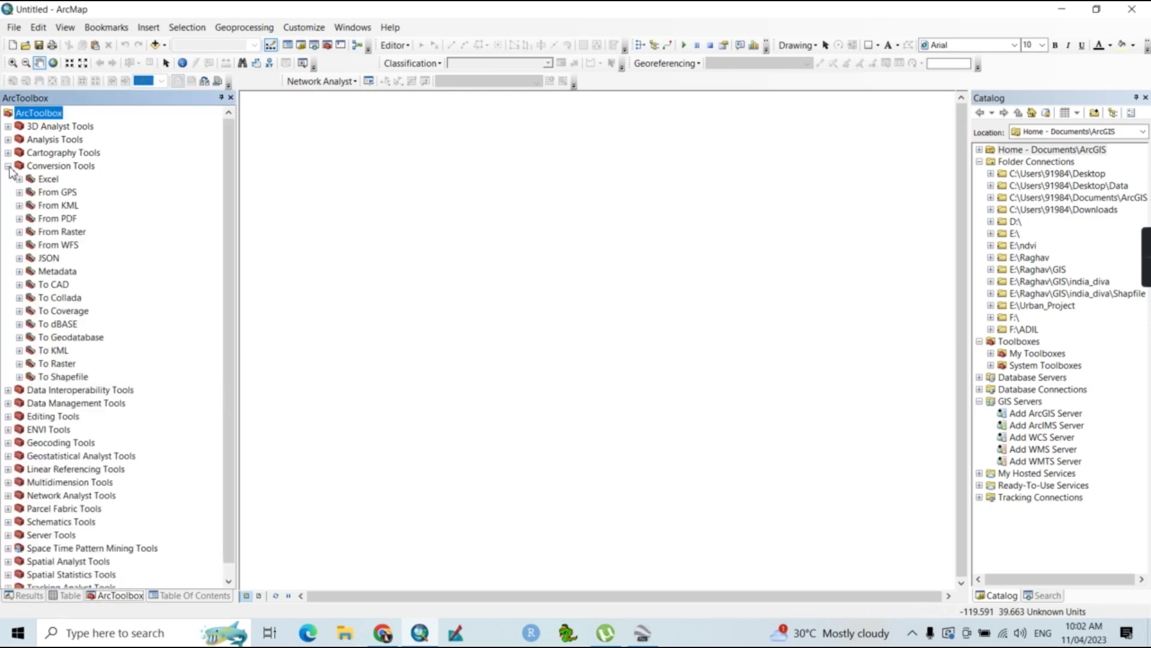
left_click(19, 205)
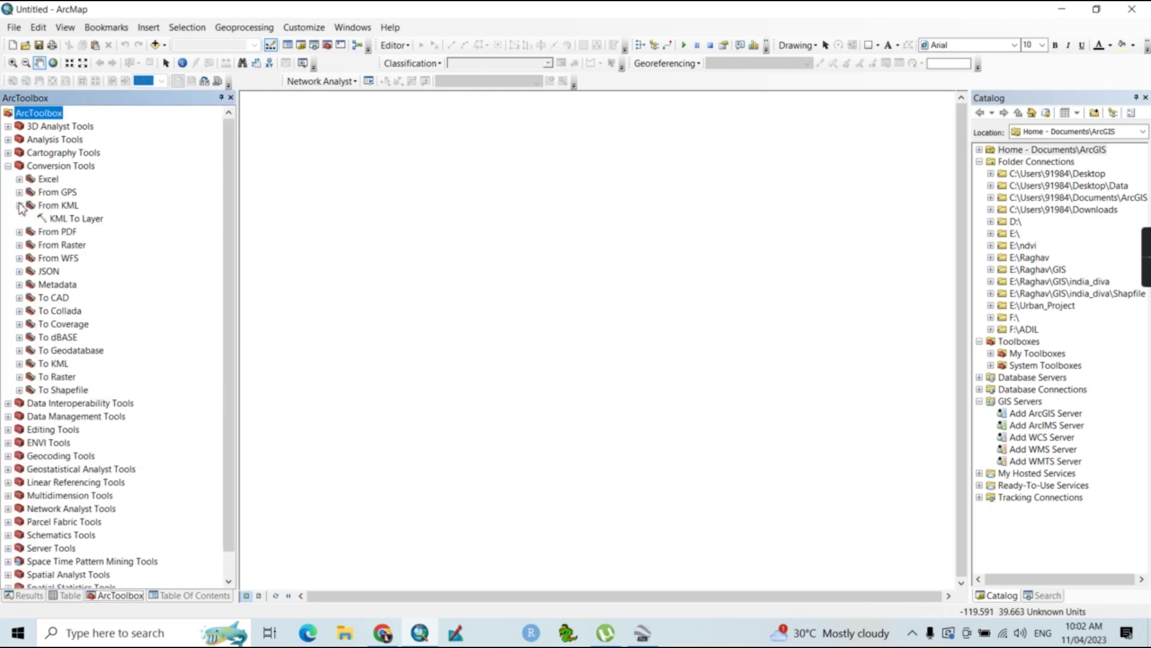
double_click(84, 219)
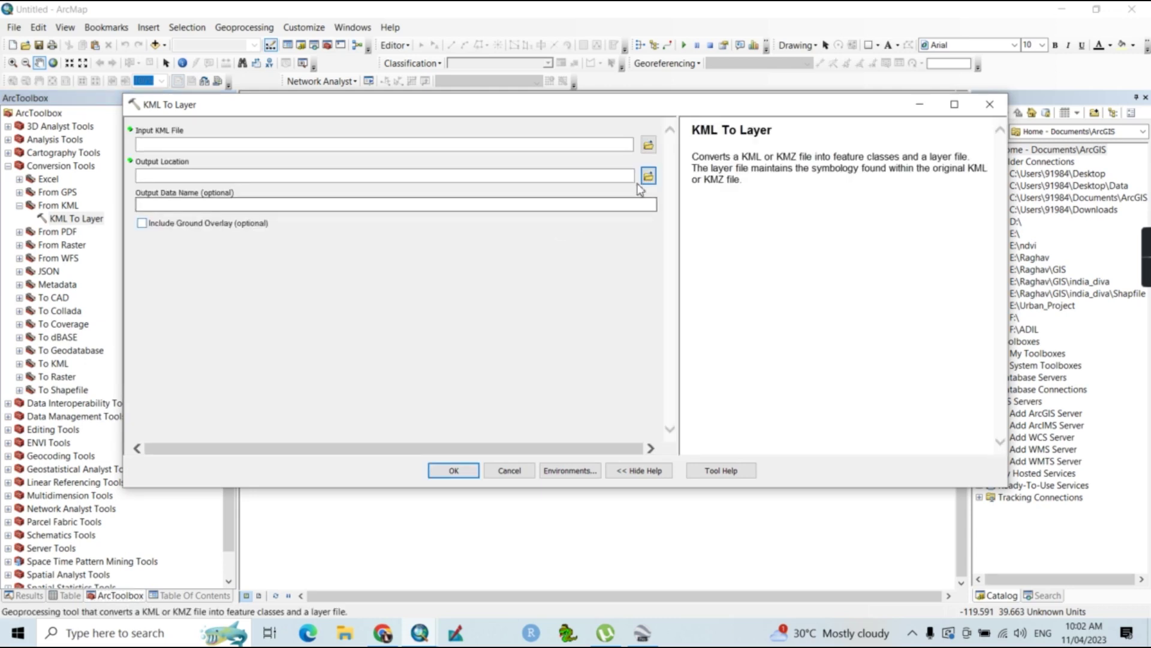
Step: Set the input KML file to "plant nursery in Chennai, Tamil Nadu" from the Tutorial folder on drive E
left_click(648, 146)
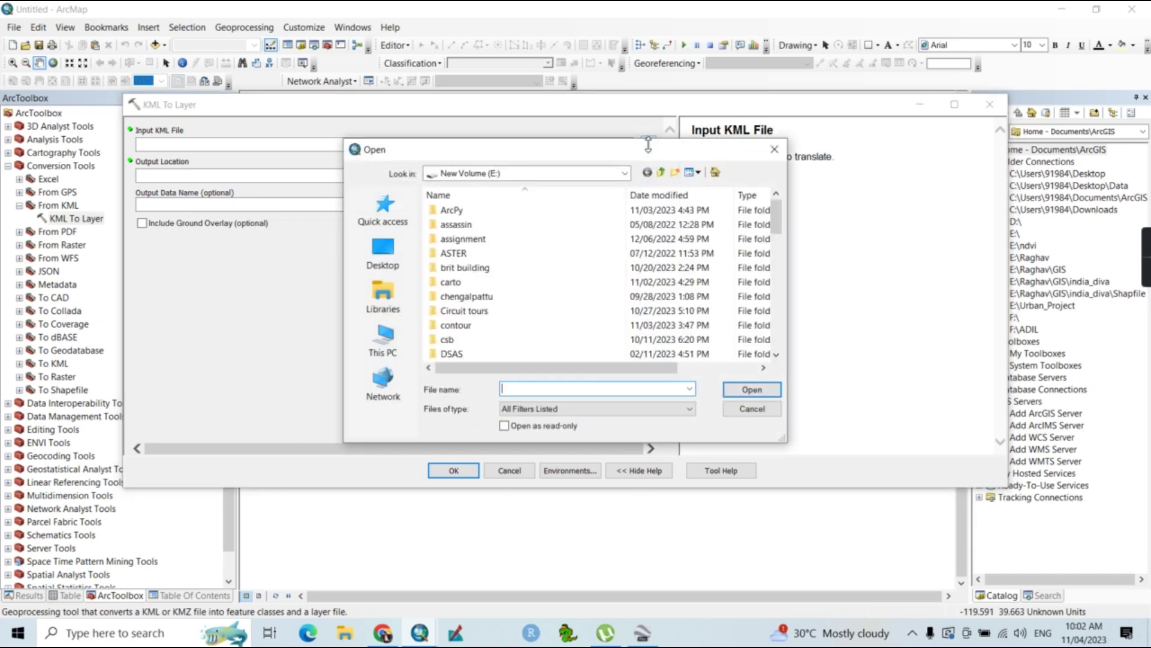
left_click_drag(777, 214, 787, 318)
left_click(455, 339)
double_click(456, 340)
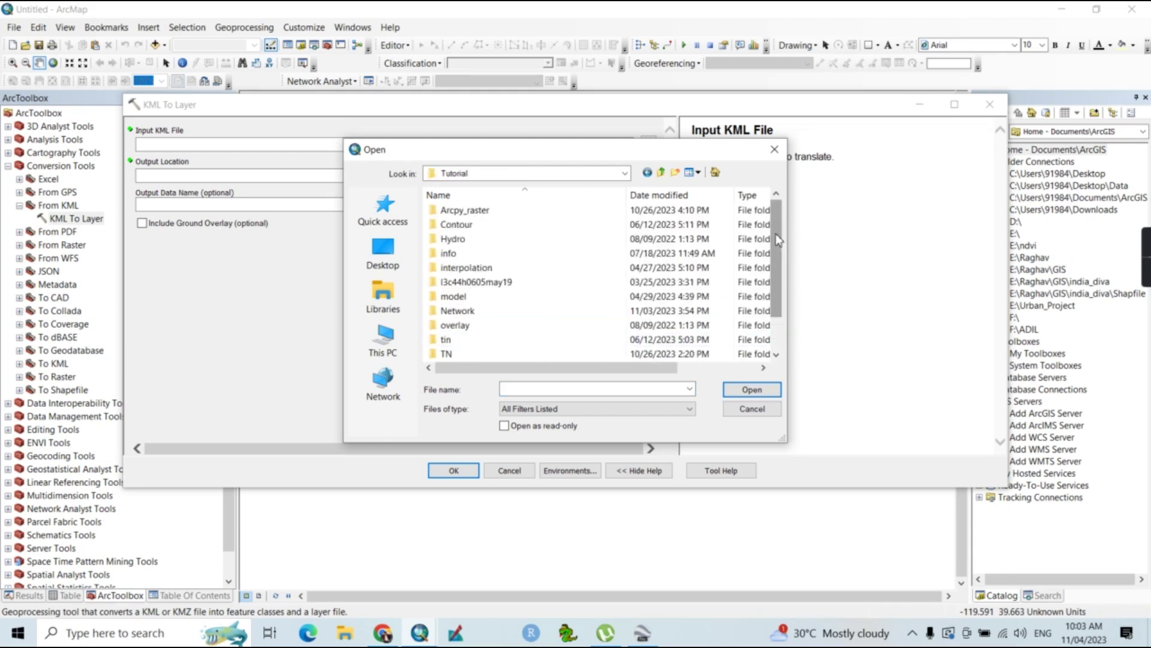
left_click_drag(777, 236, 777, 270)
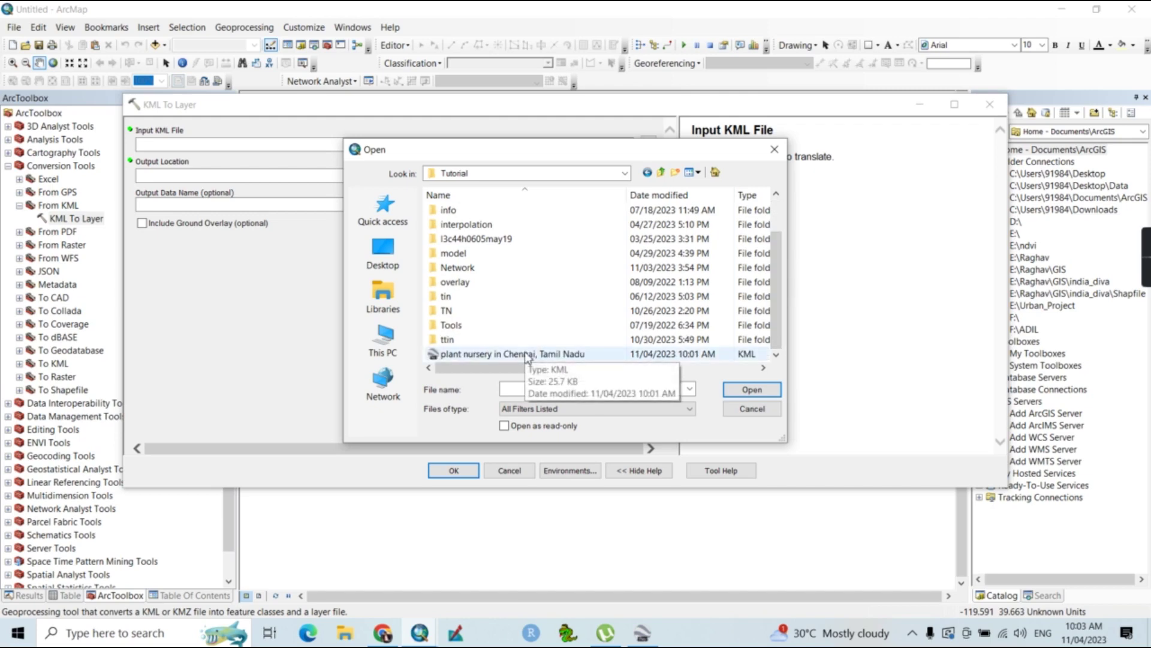
double_click(528, 355)
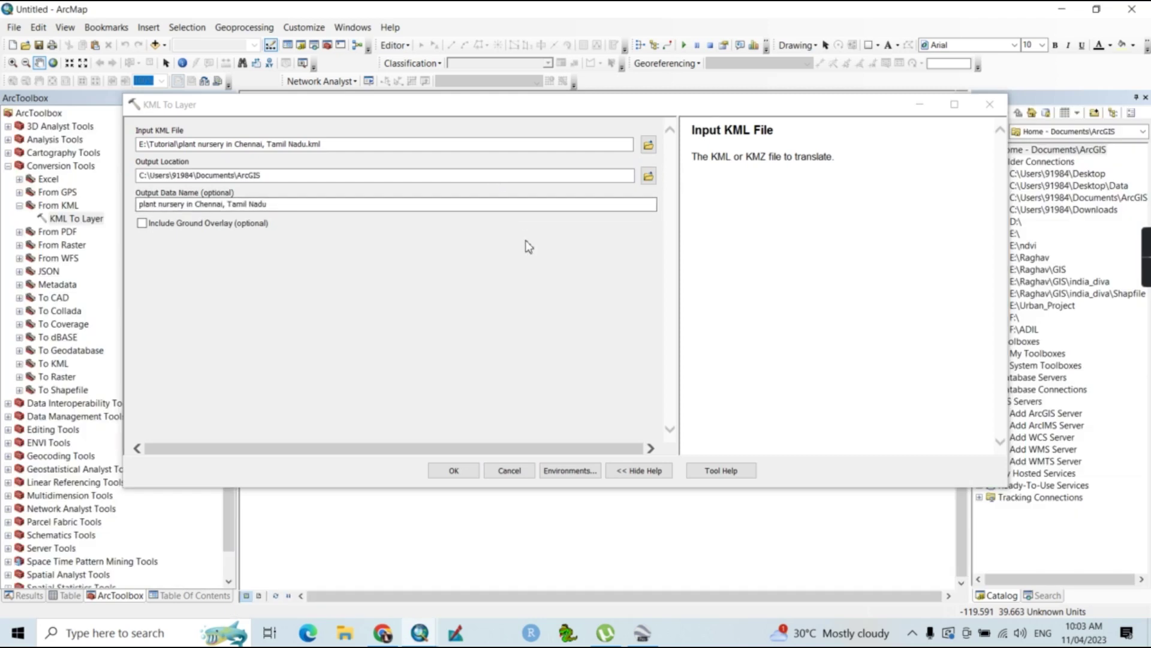
Step: Set the output location of the conversion to E:\Tutorial
left_click(650, 177)
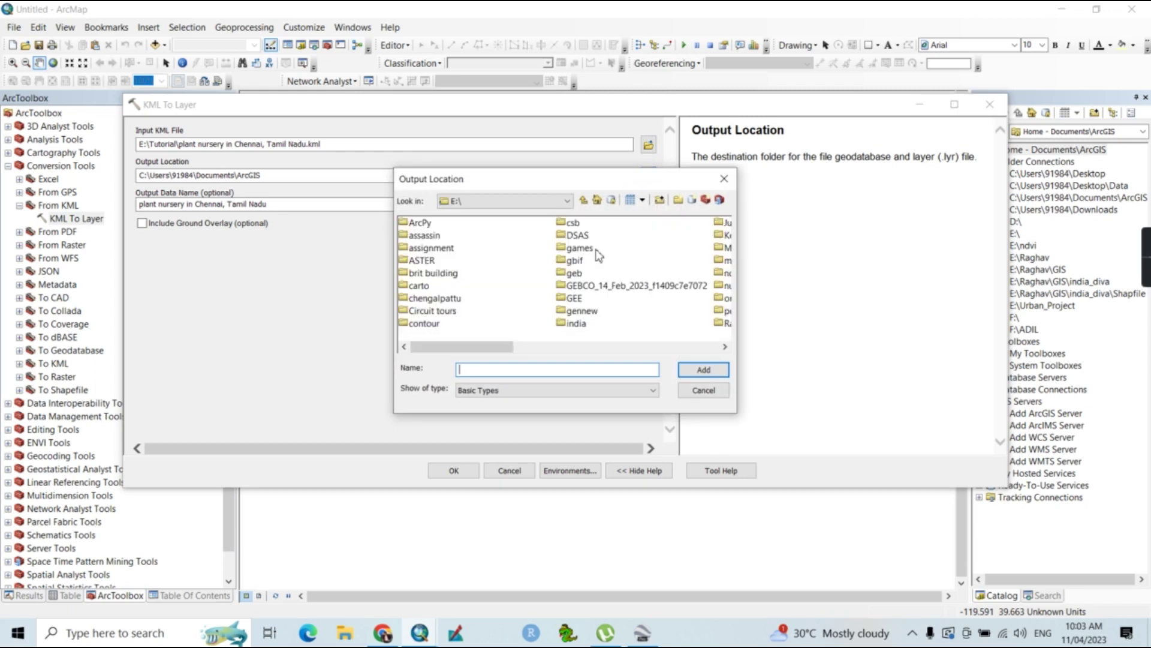
left_click(598, 347)
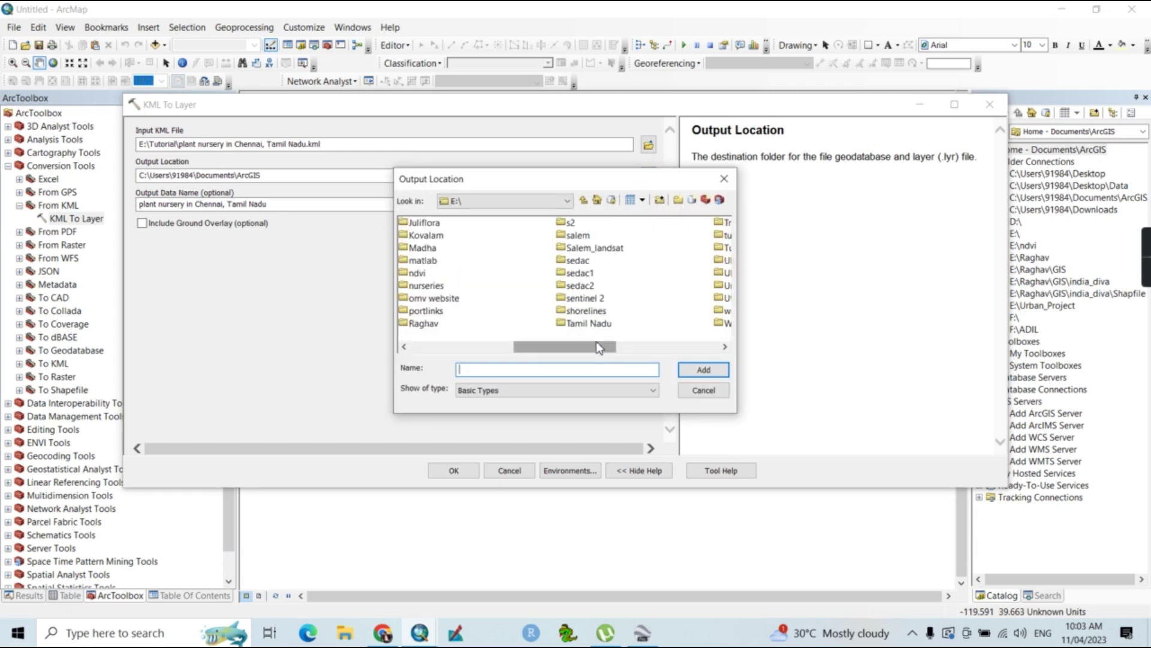
left_click(646, 347)
left_click(437, 249)
left_click(704, 370)
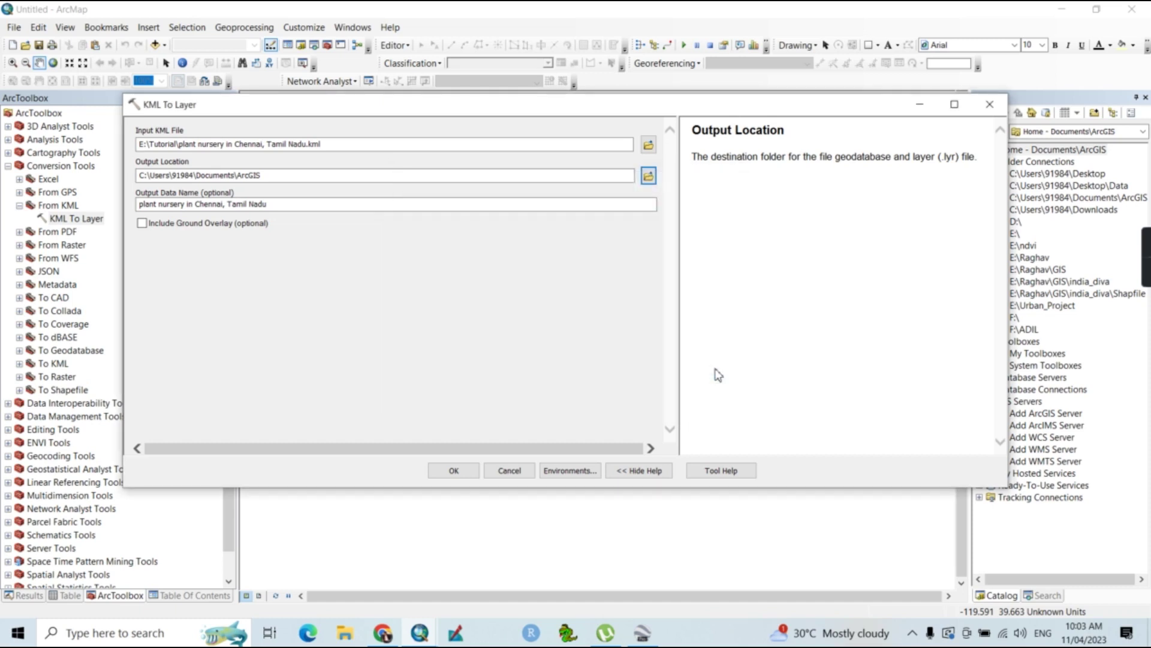
Step: Set the output data name to chennai_nurseries and run the KML To Layer conversion
double_click(293, 205)
key("BackSpace")
key("BackSpace")
key("BackSpace")
key("BackSpace")
key("BackSpace")
key("BackSpace")
key("BackSpace")
key("BackSpace")
key("BackSpace")
key("BackSpace")
key("BackSpace")
key("BackSpace")
key("BackSpace")
key("BackSpace")
key("BackSpace")
key("BackSpace")
key("BackSpace")
key("BackSpace")
key("BackSpace")
key("BackSpace")
type("che")
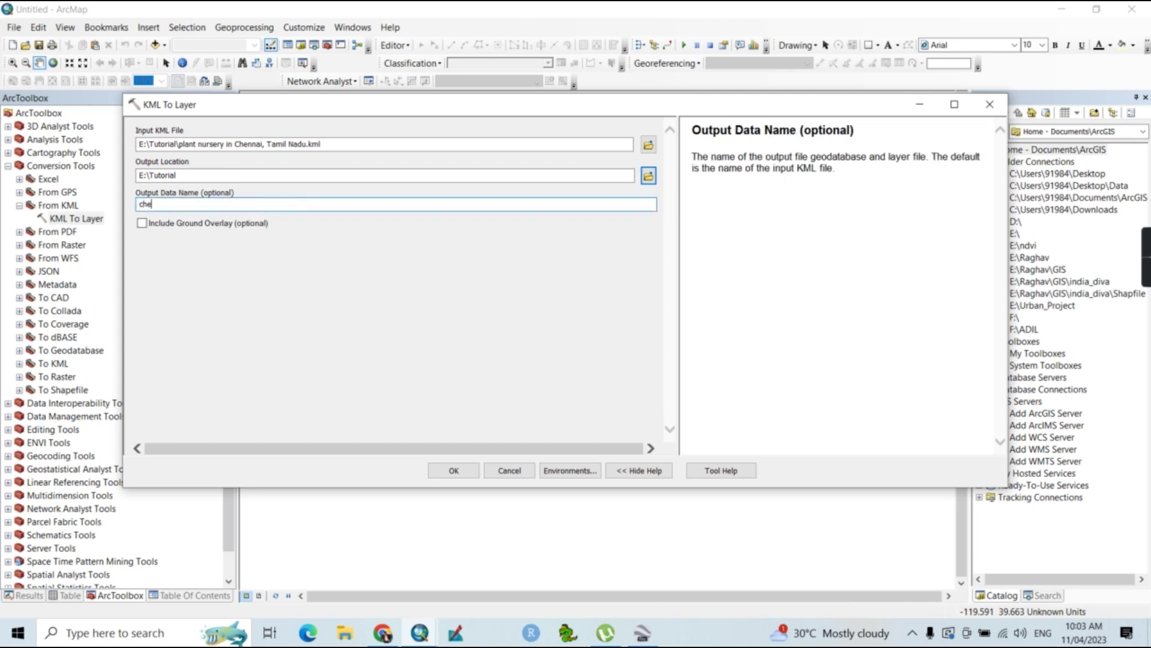
type("nnai_nurseries")
left_click(454, 471)
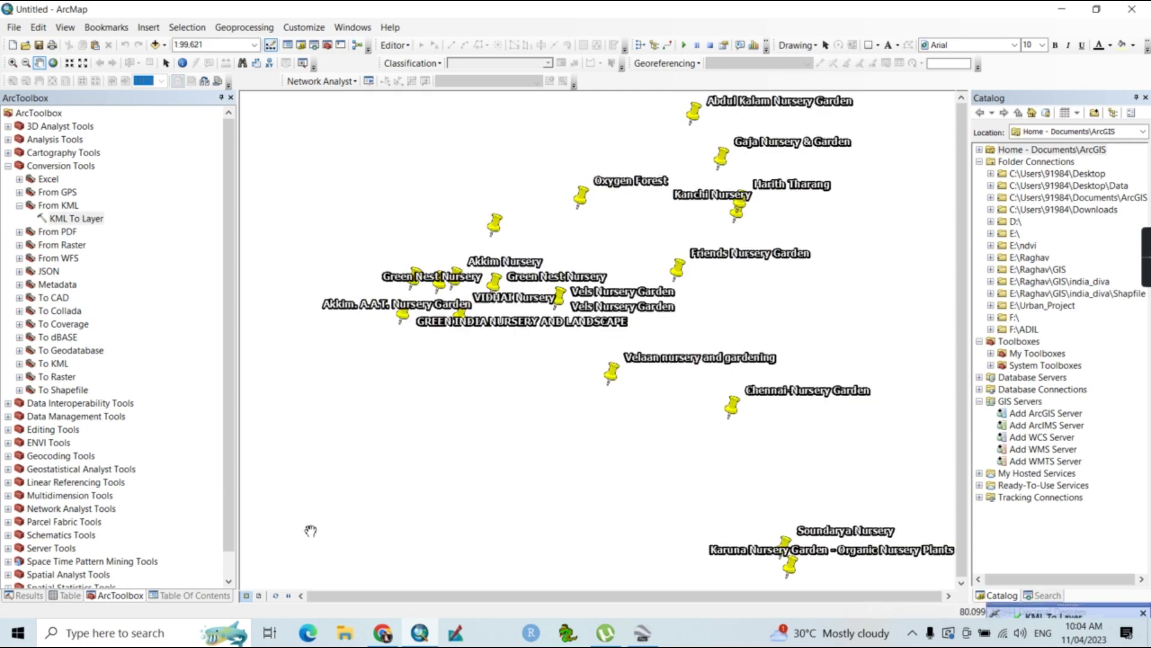
Step: Open the data export settings for the Points layer of the converted chennai_nurseries geodatabase
left_click(188, 595)
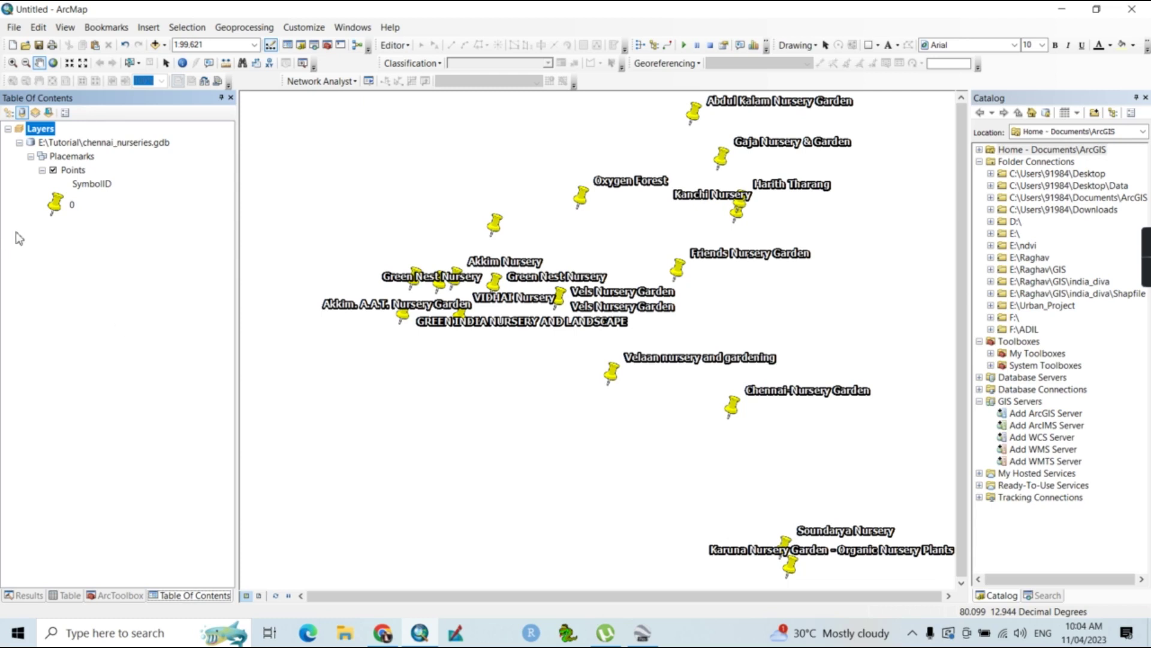
left_click(72, 172)
right_click(72, 172)
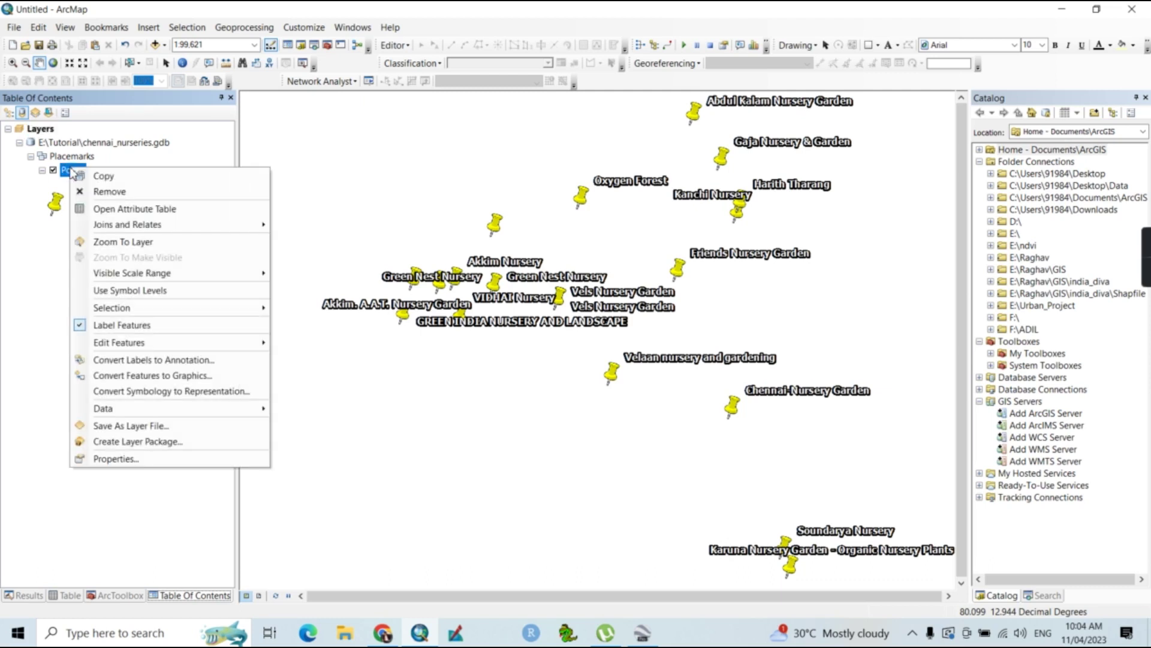
mouse_move(234, 415)
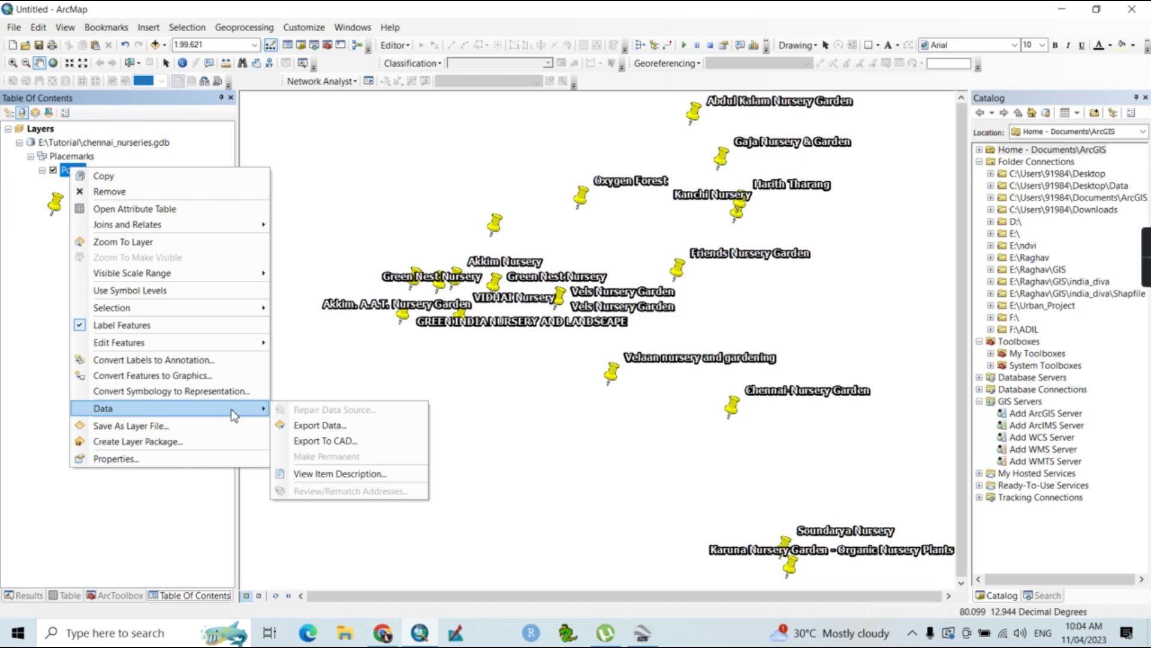
left_click(319, 425)
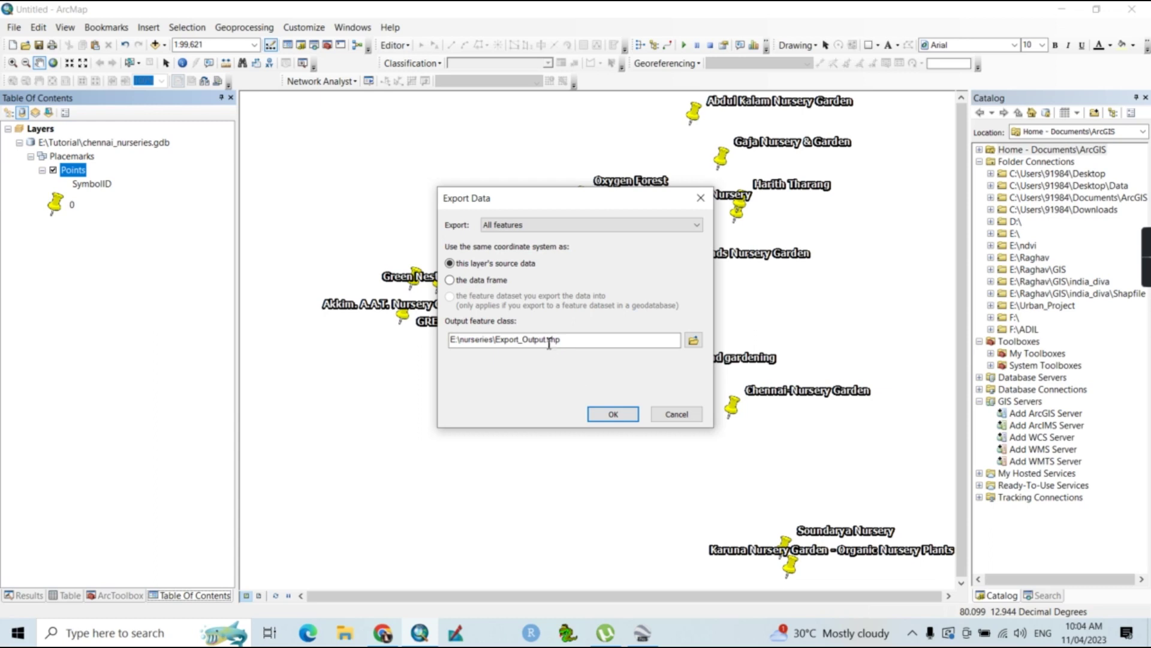
Step: Choose the Tutorial folder on drive E as the save location for the exported points
left_click(694, 341)
left_click(577, 217)
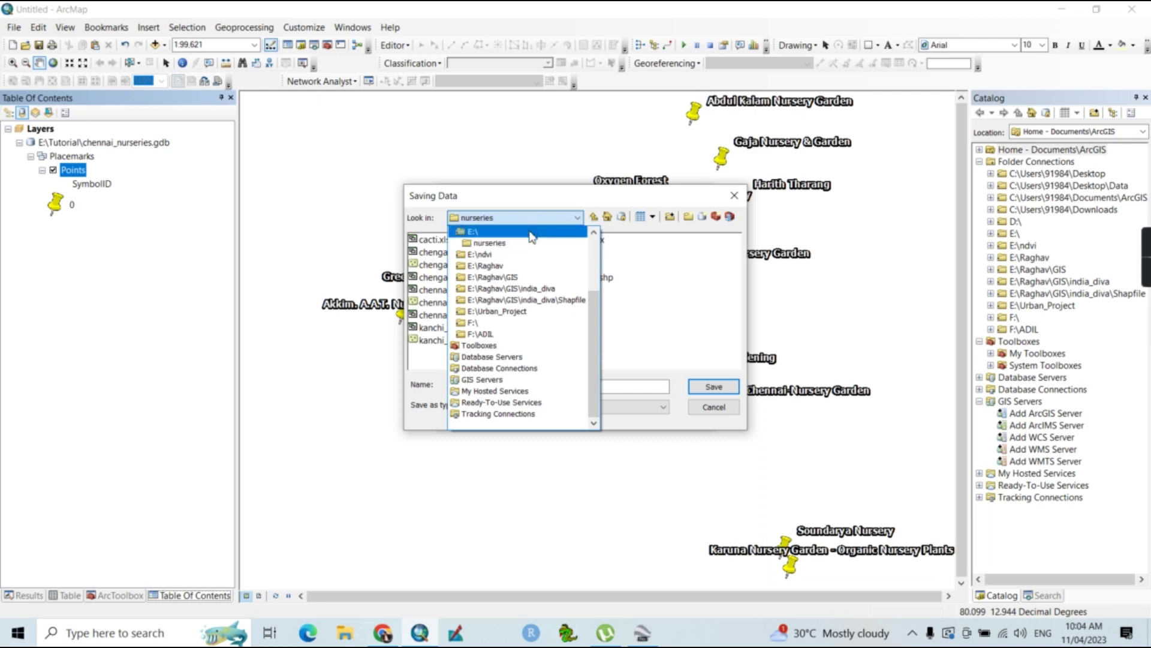
left_click(533, 231)
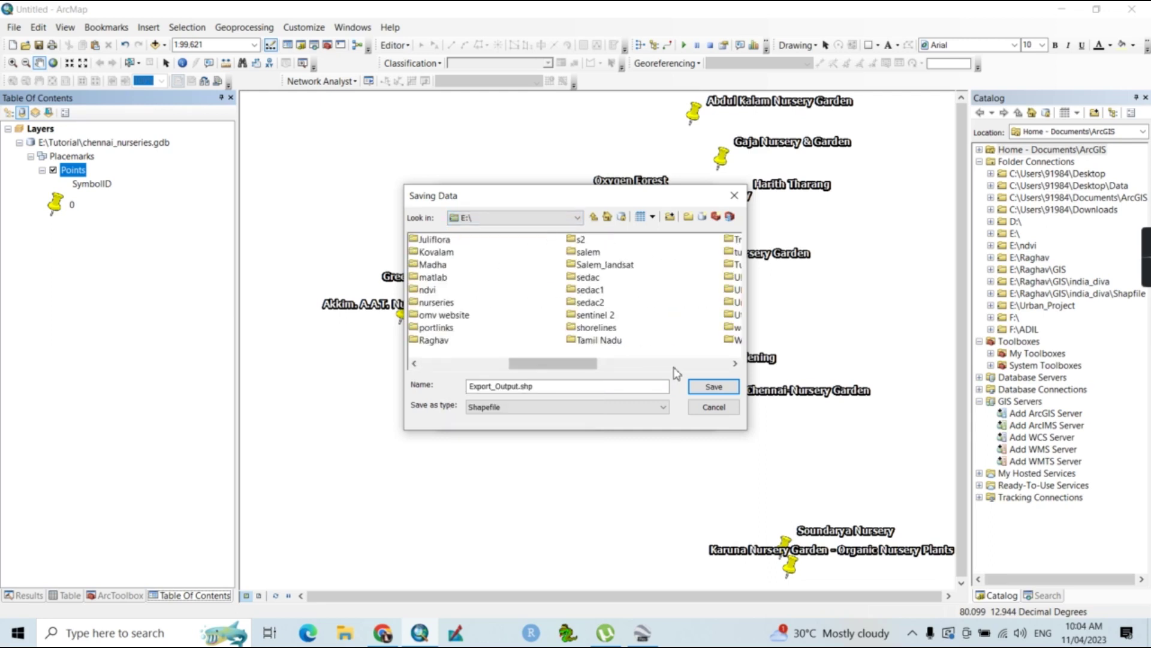
left_click(677, 367)
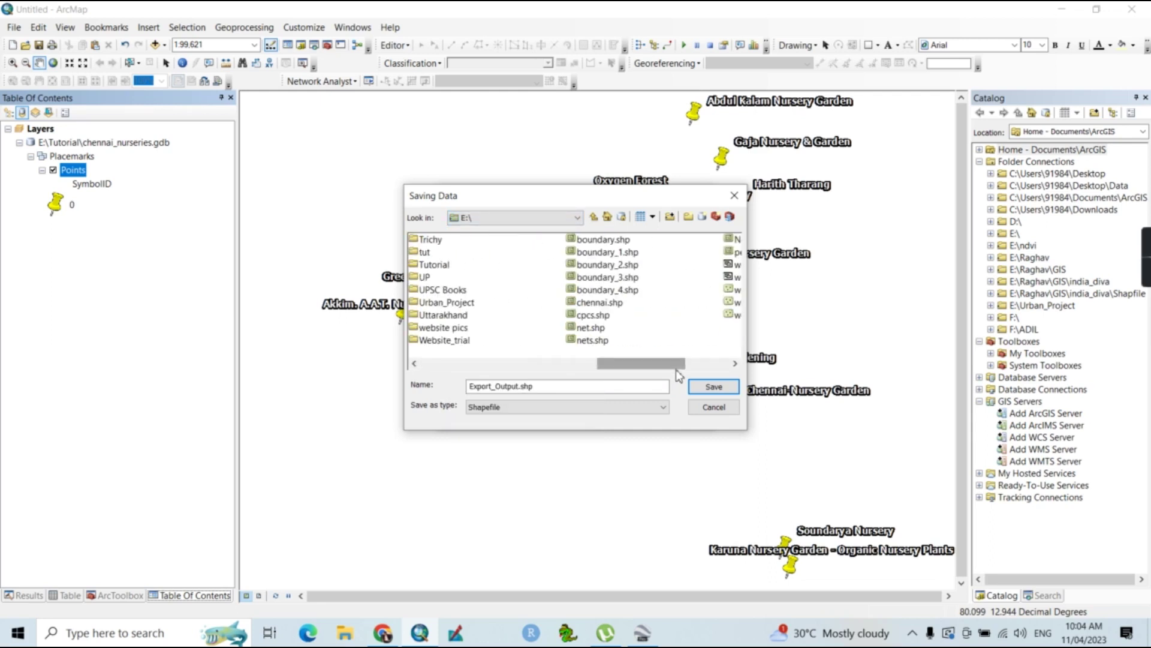
double_click(433, 267)
Step: Name the output shapefile chennai_nurseries and export all features of the Points layer
left_click(519, 386)
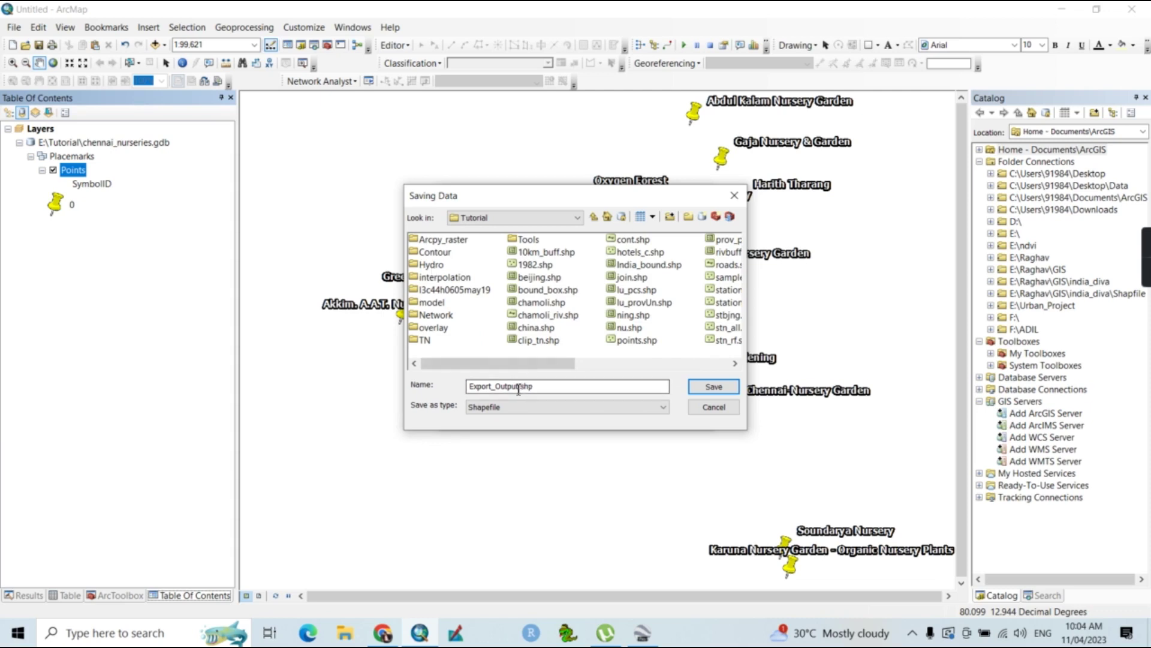
key("BackSpace")
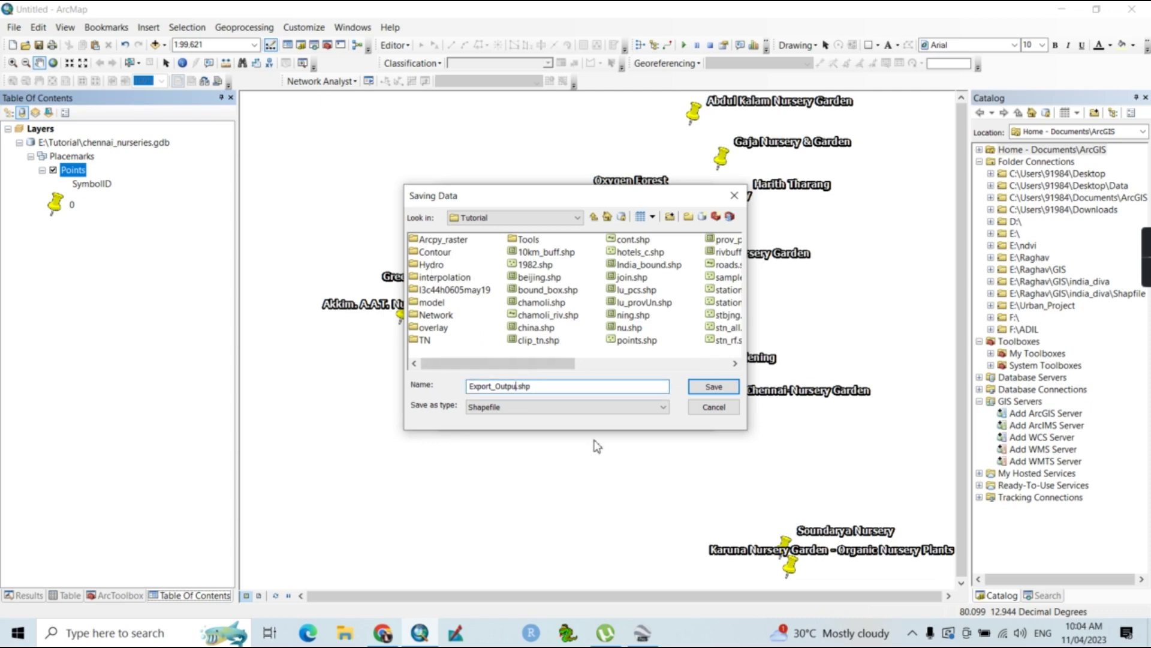
key("BackSpace")
key("BackSpace")
key("BackSpace")
key("BackSpace")
key("BackSpace")
key("BackSpace")
key("BackSpace")
key("BackSpace")
key("BackSpace")
key("BackSpace")
key("BackSpace")
key("BackSpace")
type("chennai_nurseries")
left_click(712, 387)
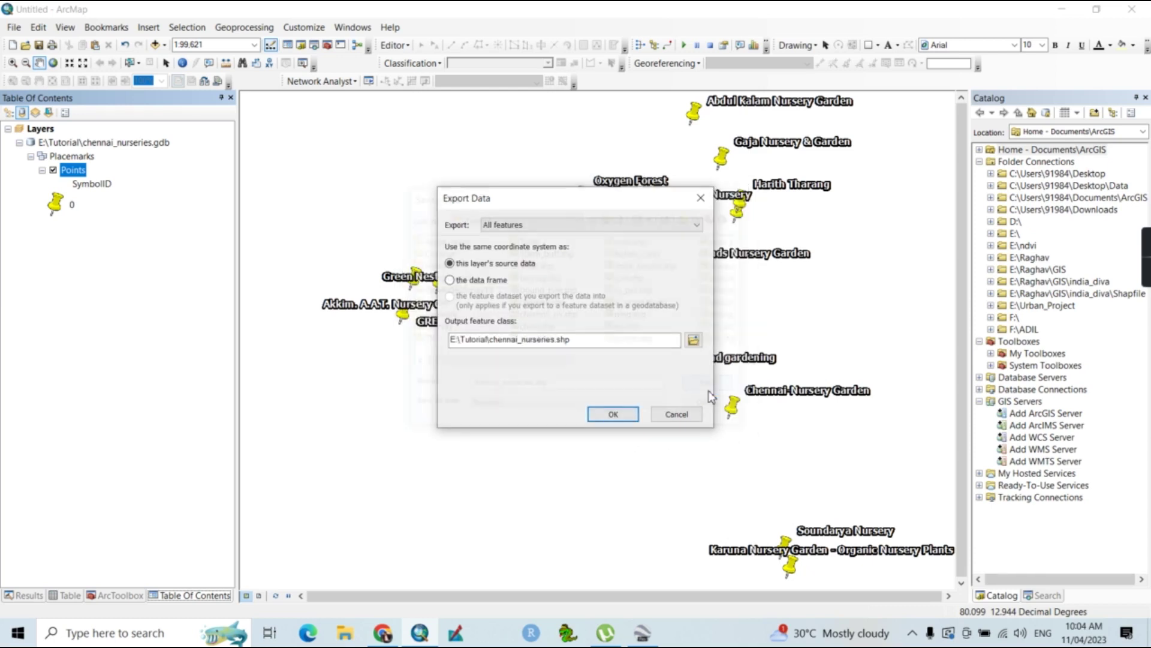
left_click(613, 415)
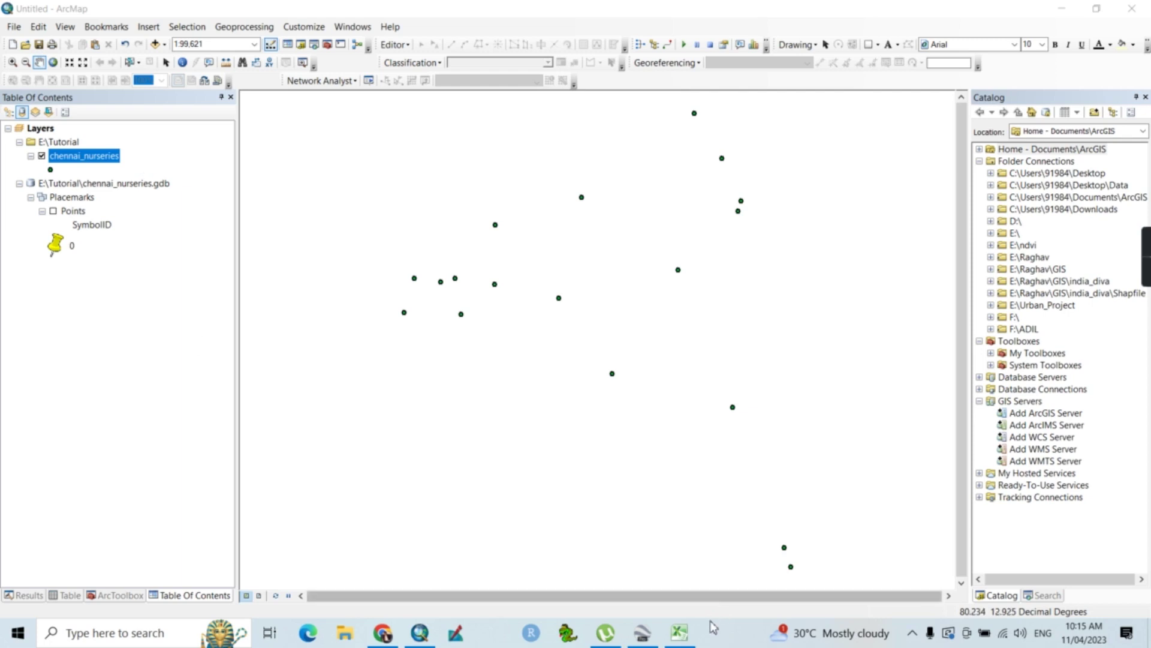
Step: Switch to Excel and open chennai_nurseries.dbf from the Tutorial folder on drive E
left_click(680, 635)
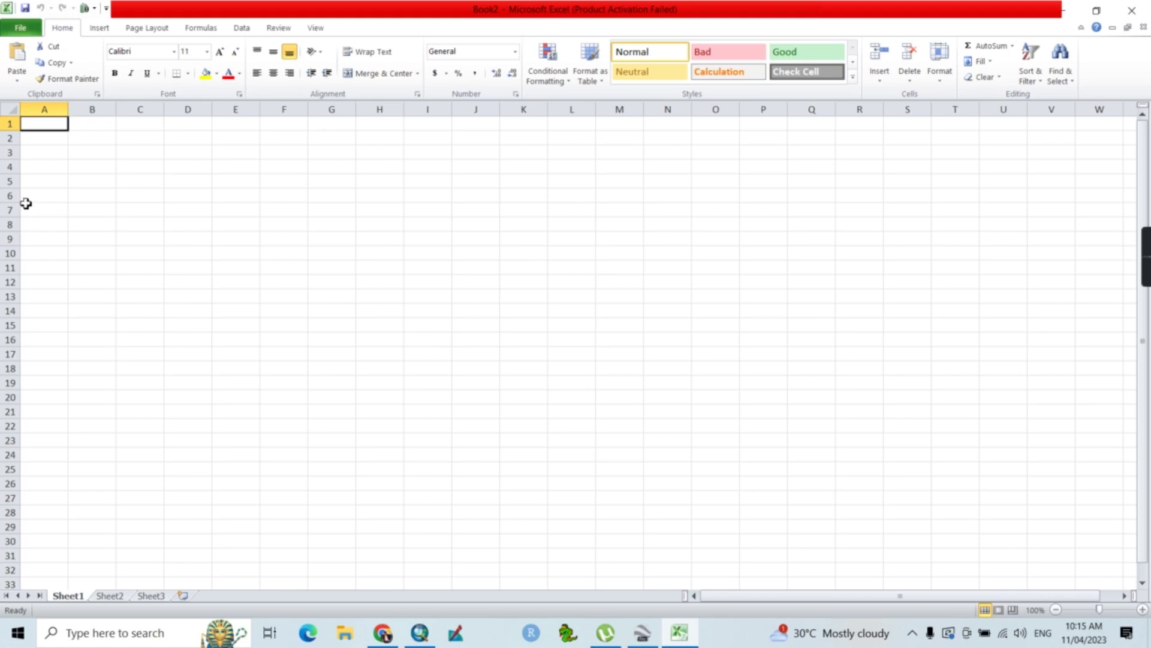
left_click(23, 29)
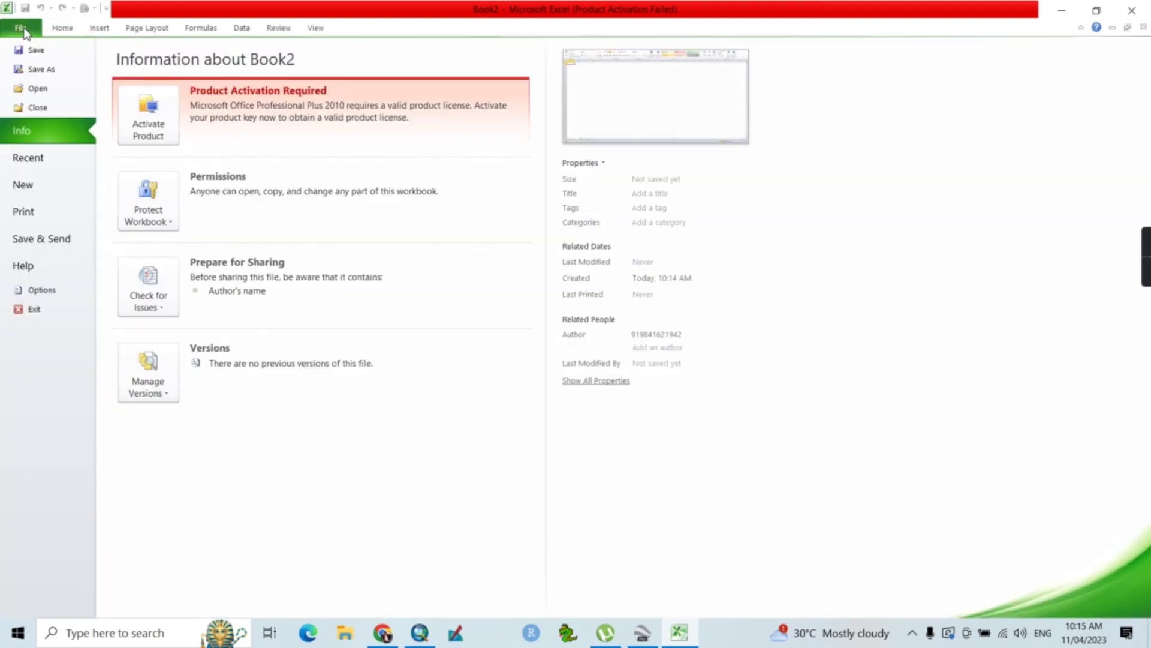
left_click(37, 88)
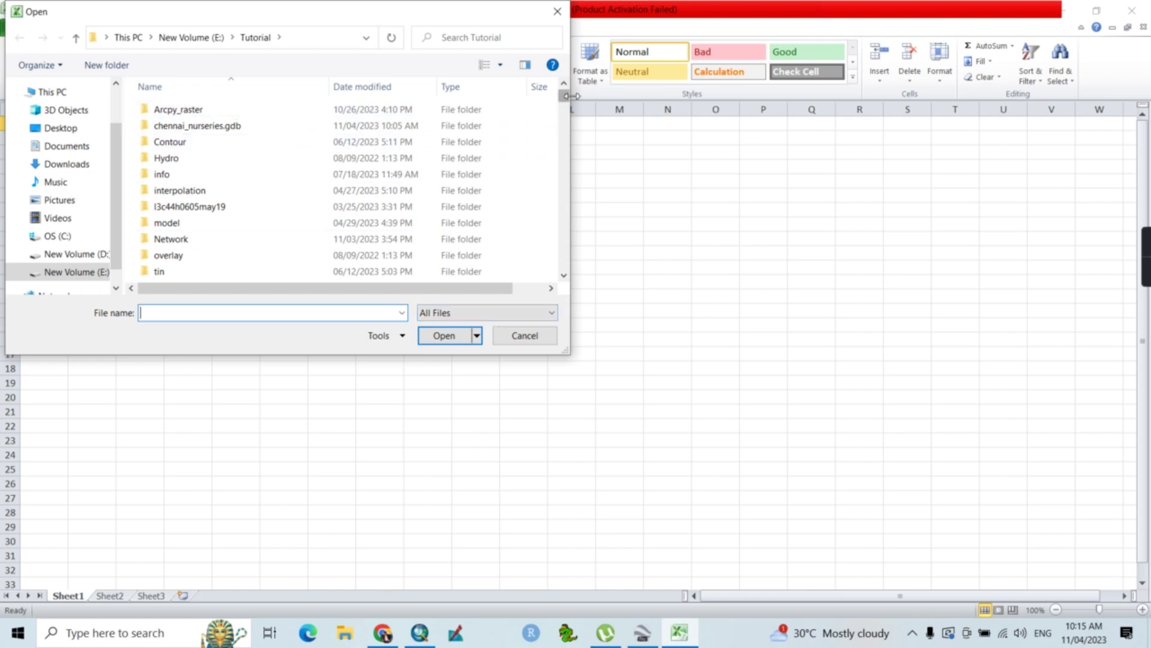
left_click_drag(563, 96, 563, 113)
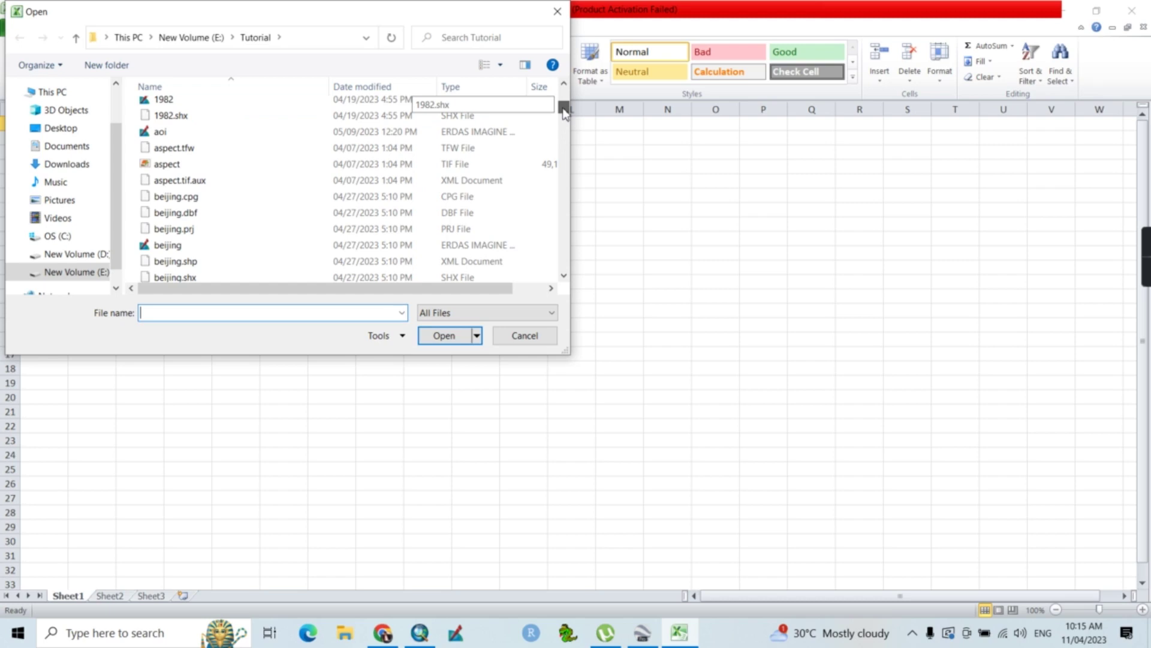
left_click_drag(564, 113, 564, 127)
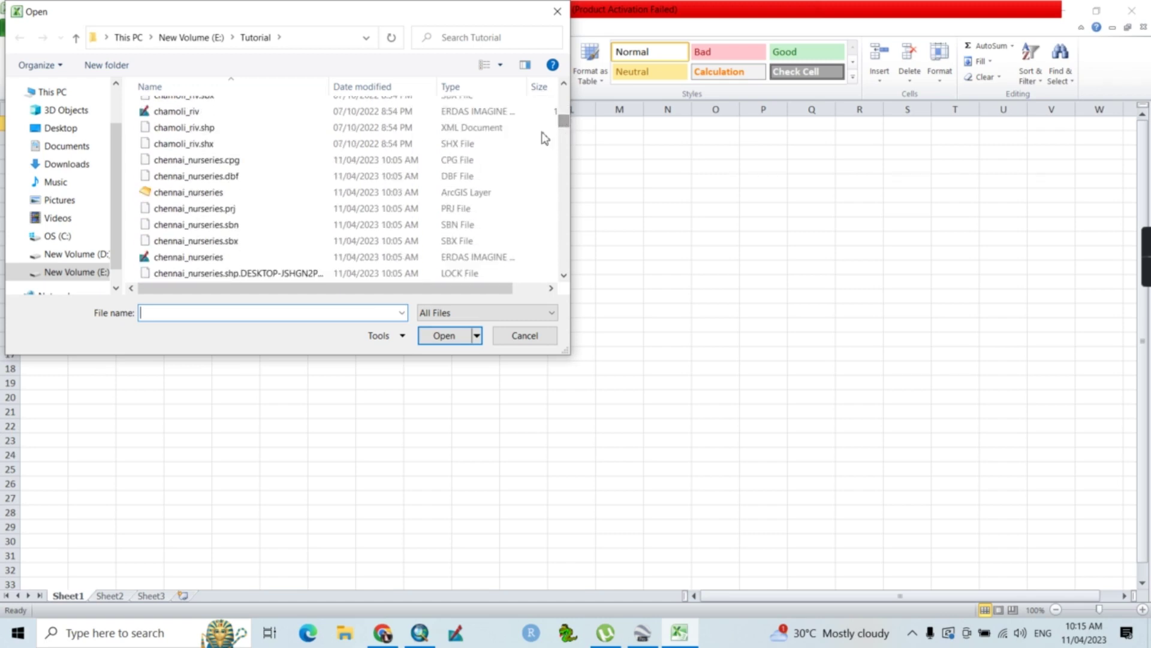
left_click(252, 180)
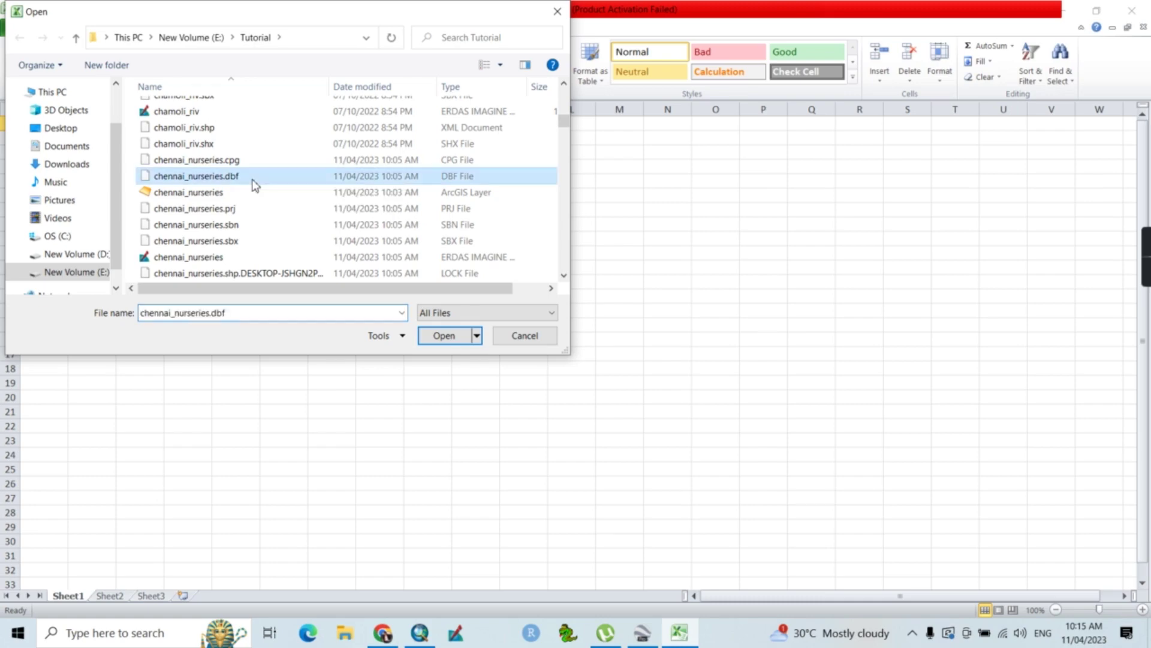
left_click(457, 338)
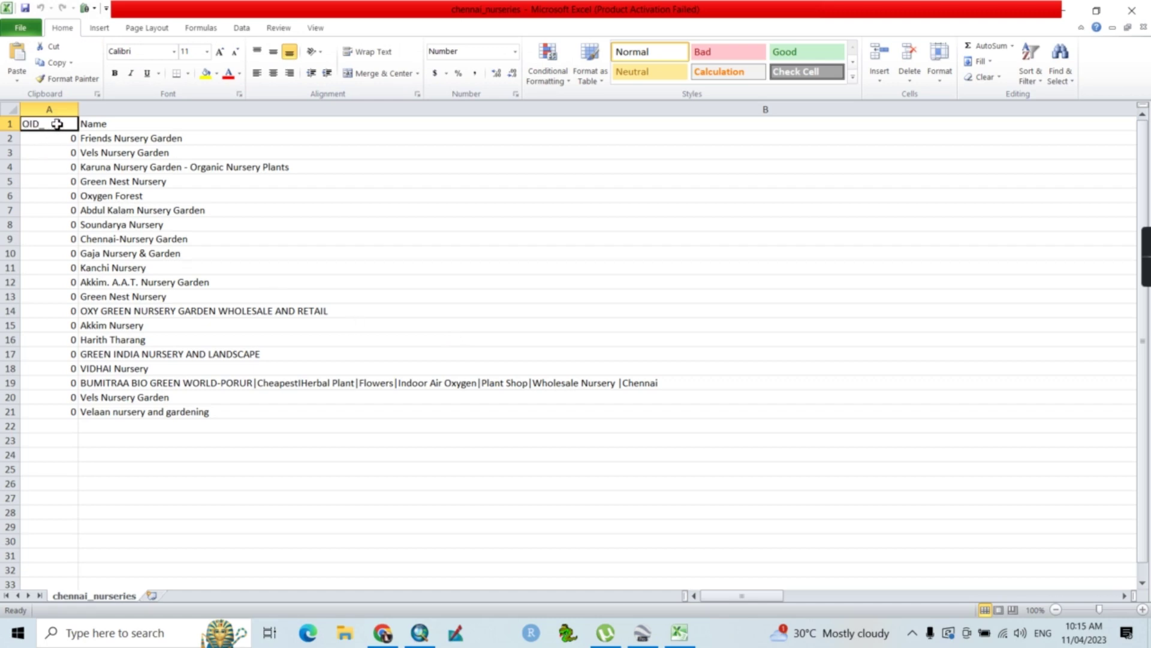
Step: Rename the header in cell A1 to S.NO and enter 1 in cell A2
type("S.NO")
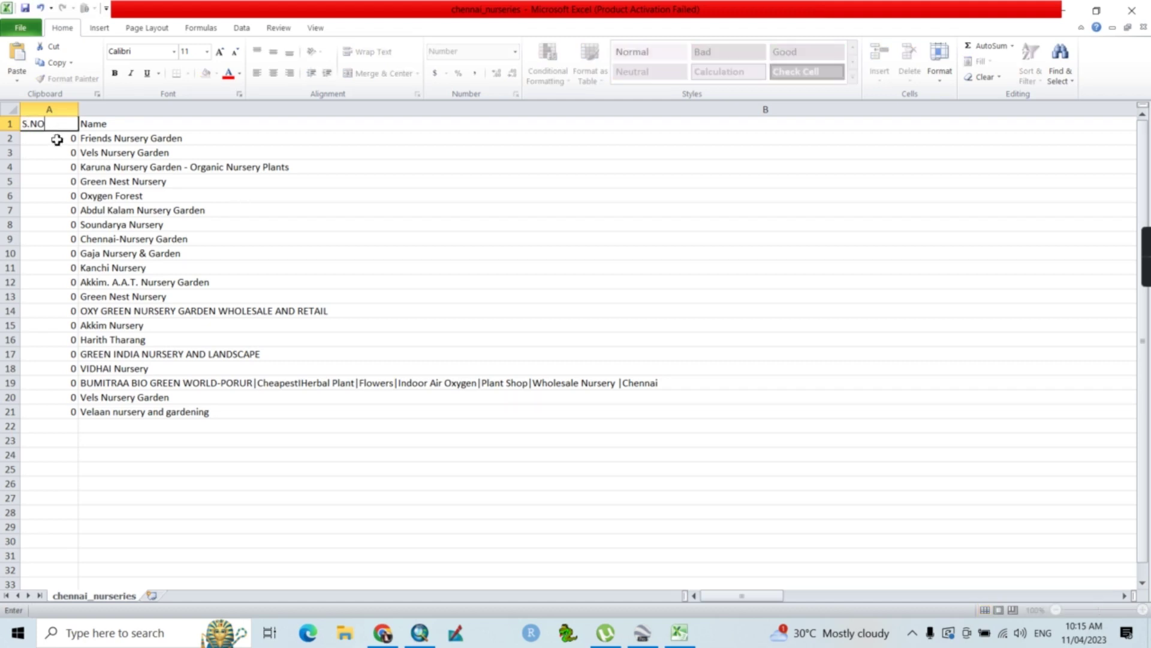
left_click(57, 138)
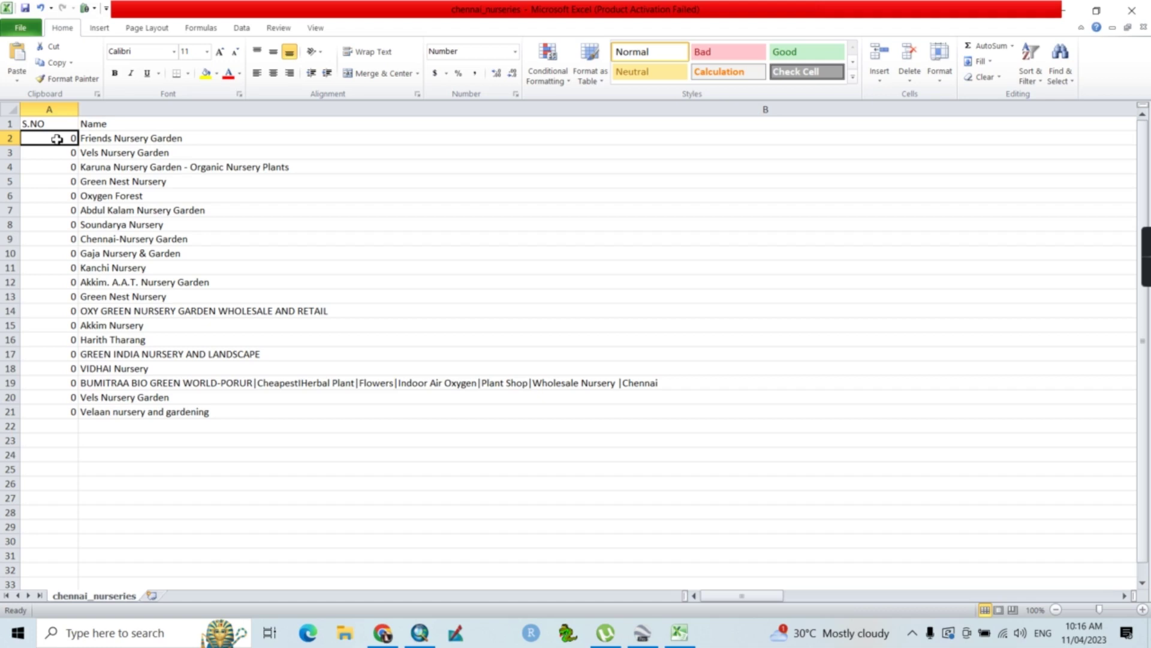
type("1")
left_click(59, 150)
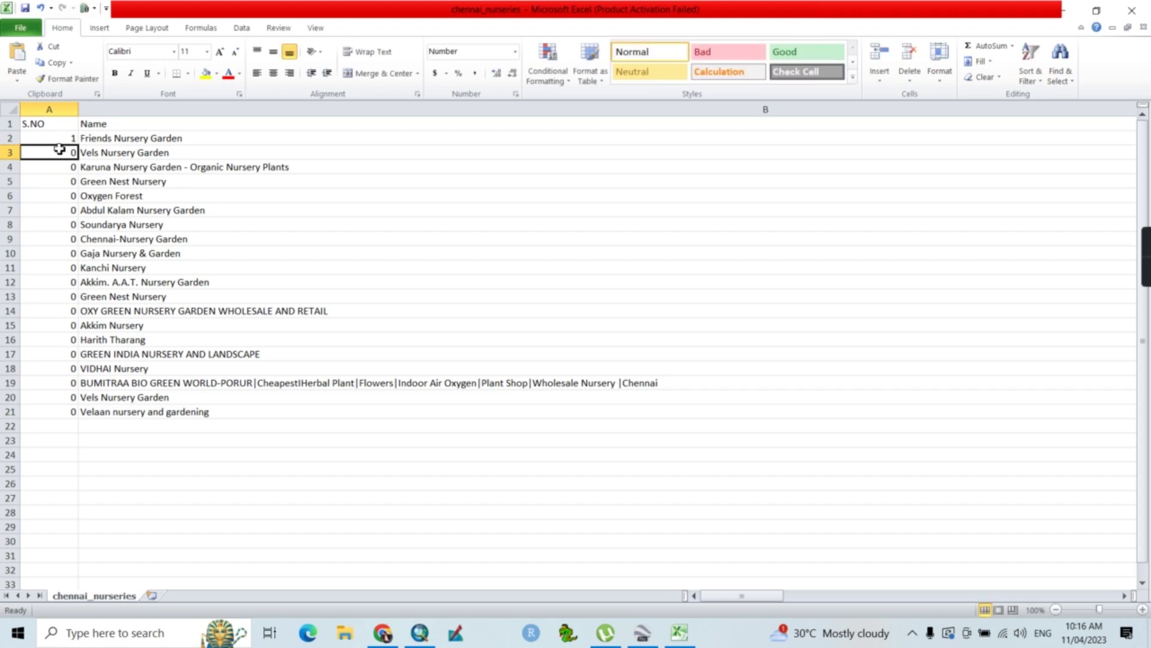
Step: Fill A2:A21 with a linear column series using a step value of 1
left_click_drag(57, 137, 54, 408)
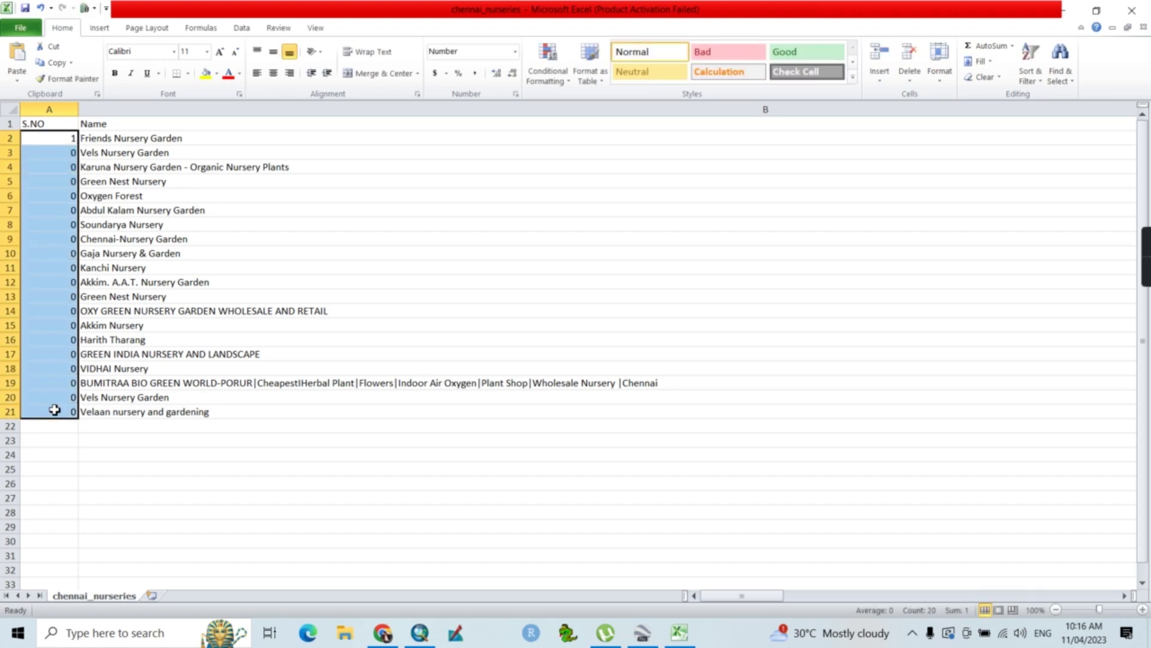
left_click(990, 60)
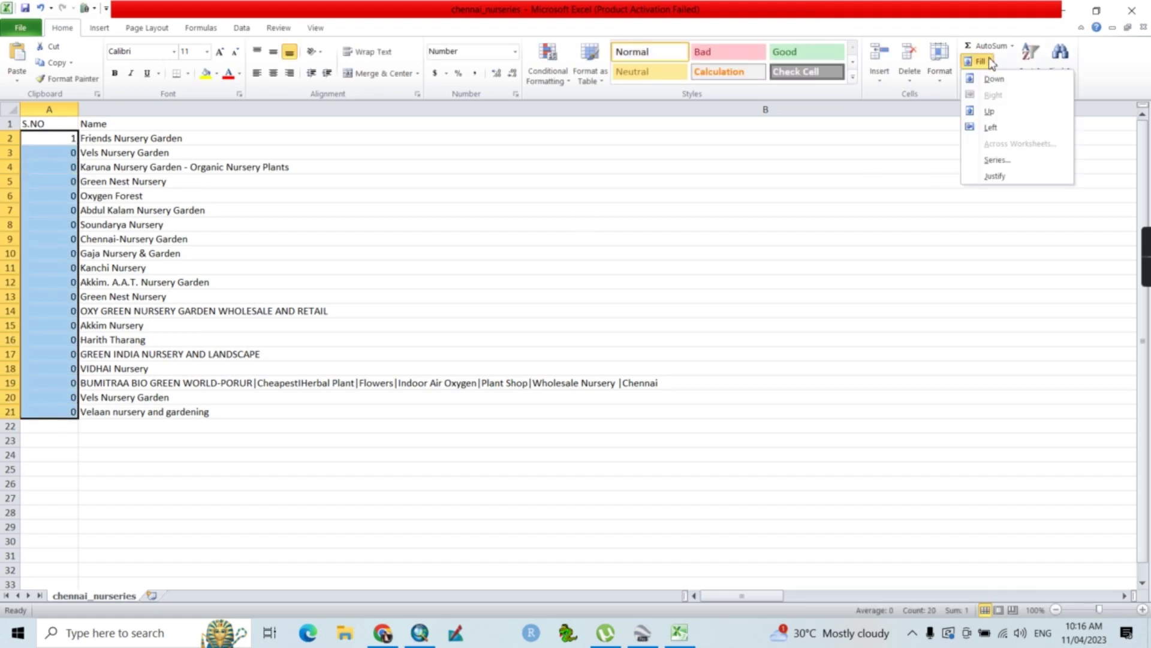
left_click(996, 160)
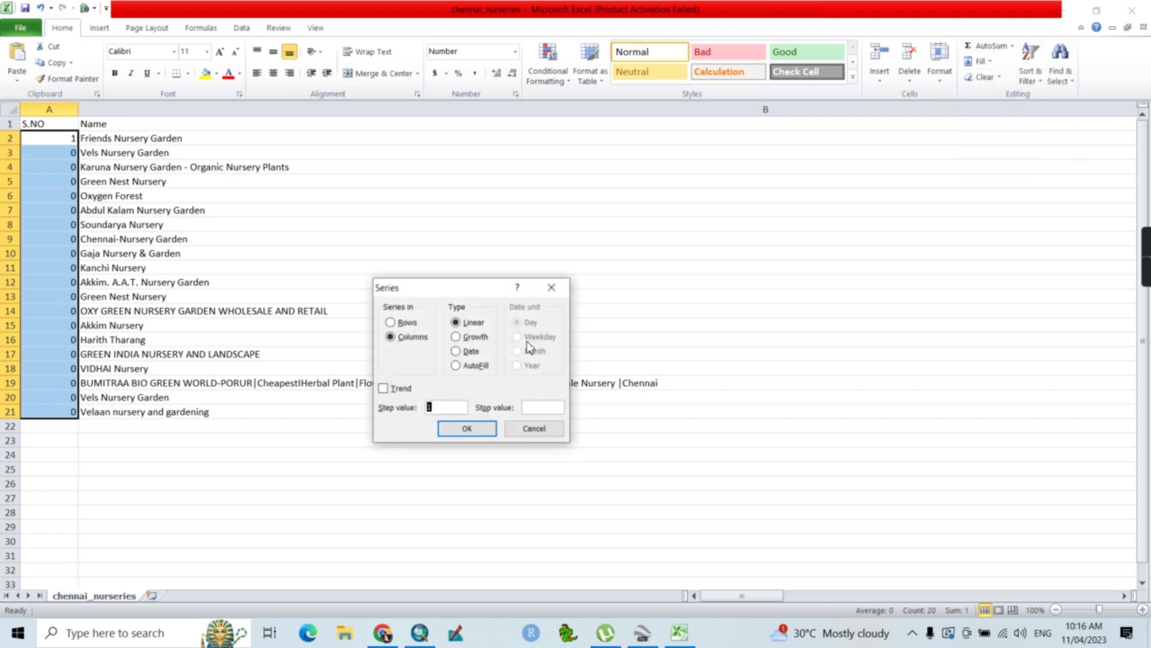
left_click(465, 429)
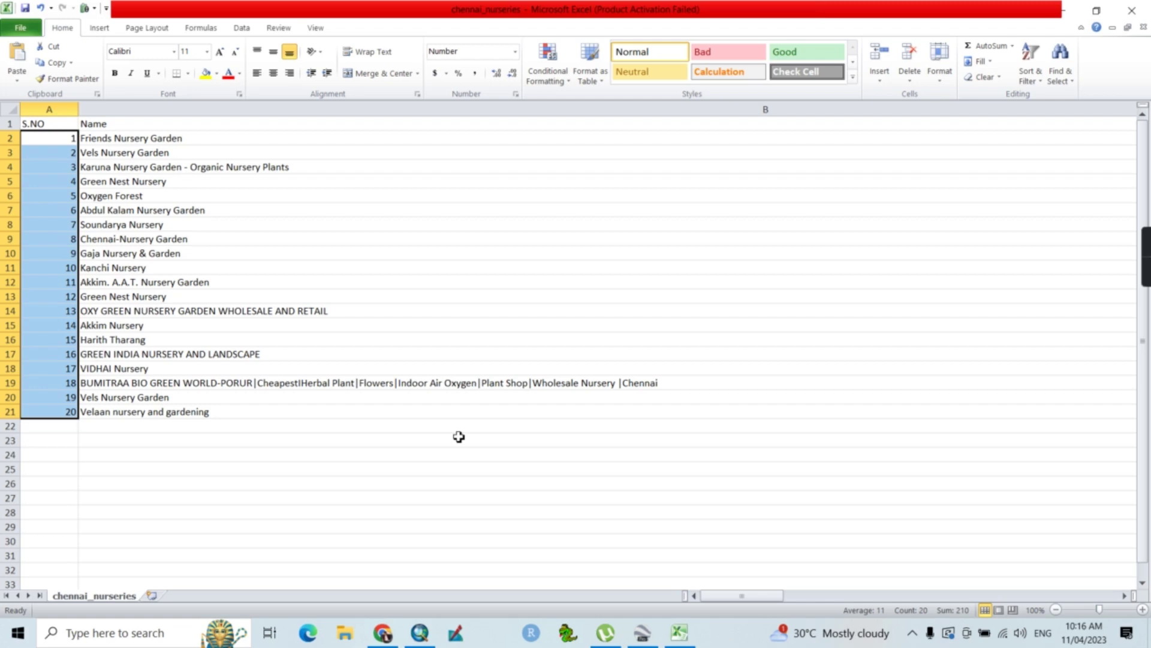
Step: Fit the width of the Name column to its contents
left_click(1090, 611)
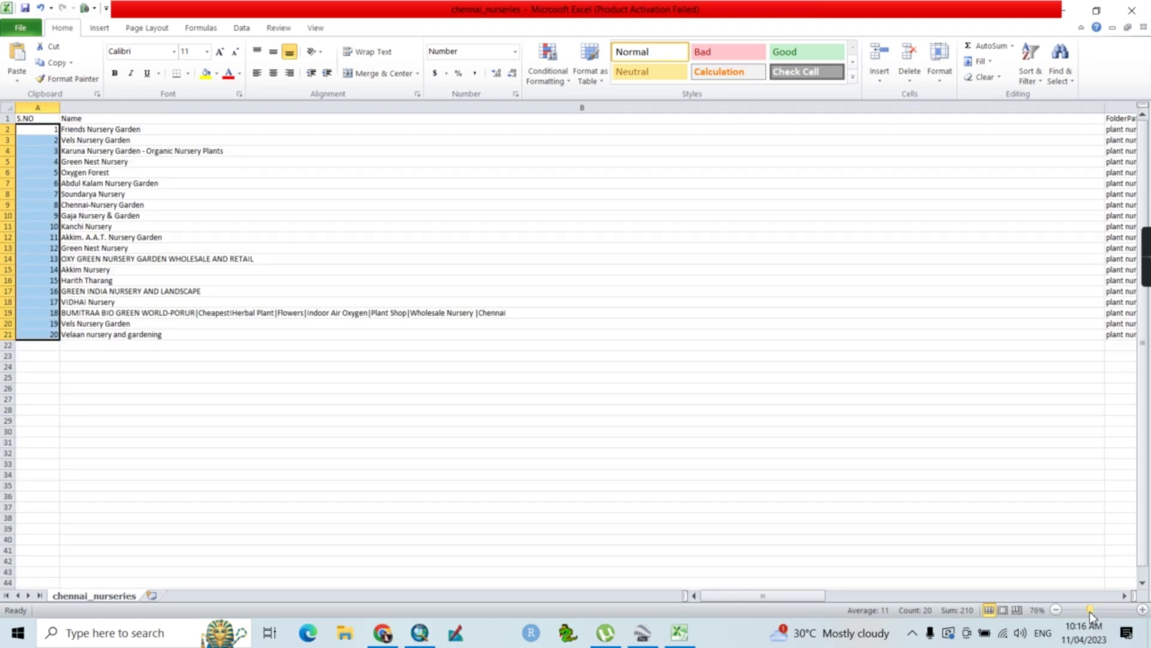
left_click(1085, 609)
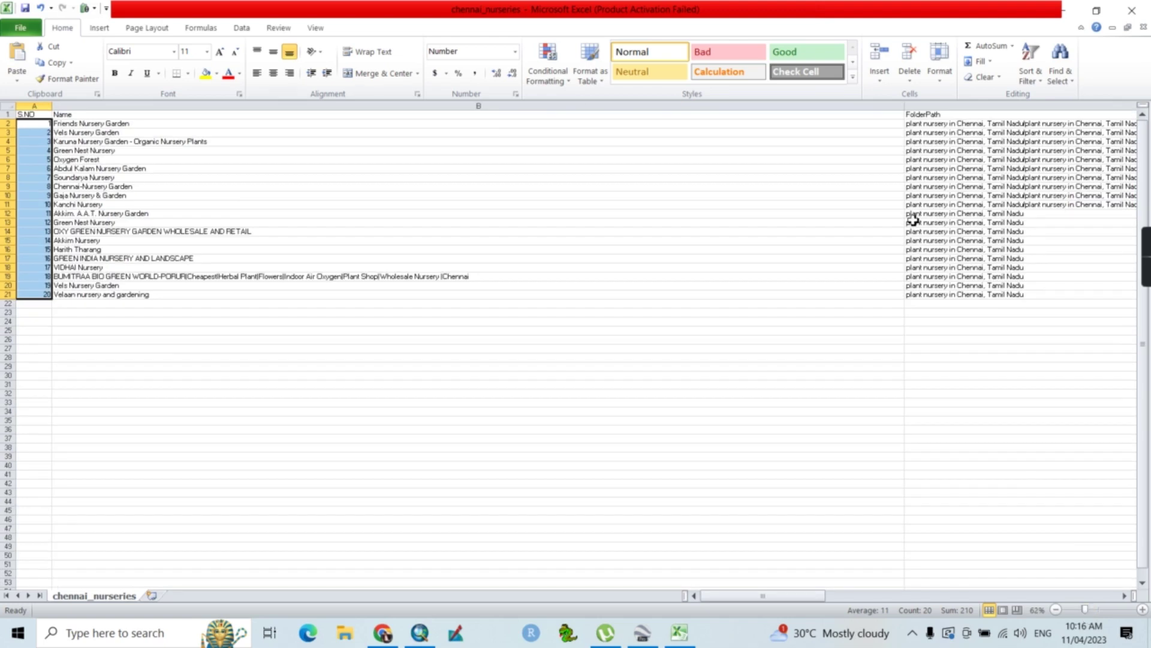
double_click(904, 106)
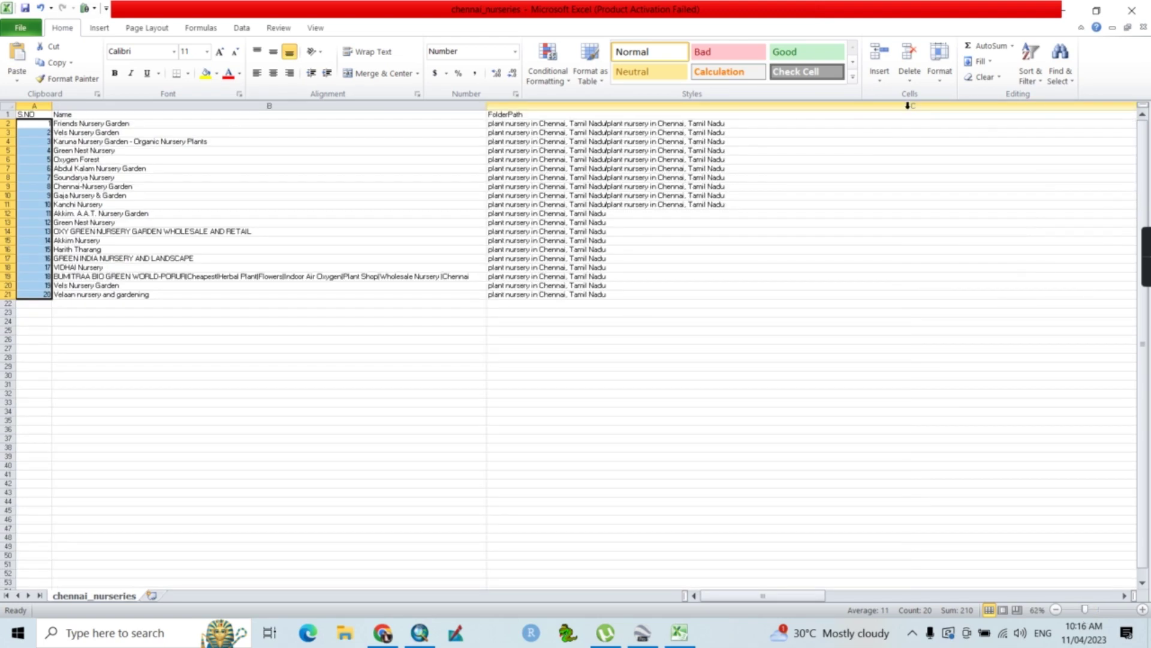
Step: Delete the FolderPath and SymbolID columns from the nursery table
left_click(772, 106)
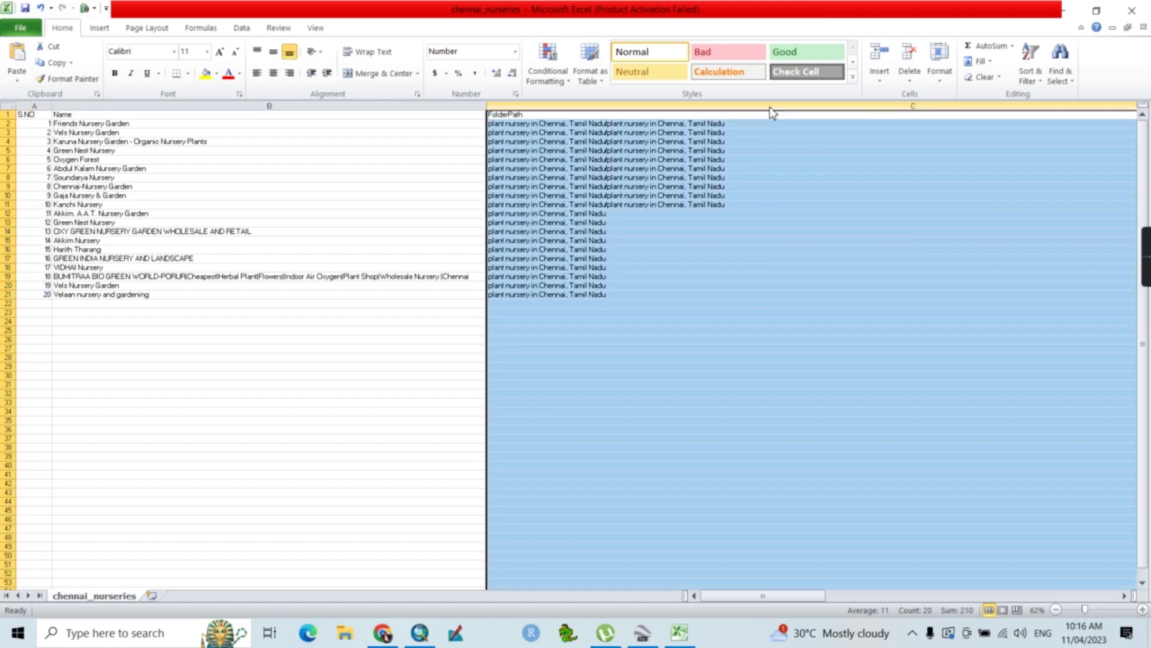
right_click(770, 107)
left_click(803, 219)
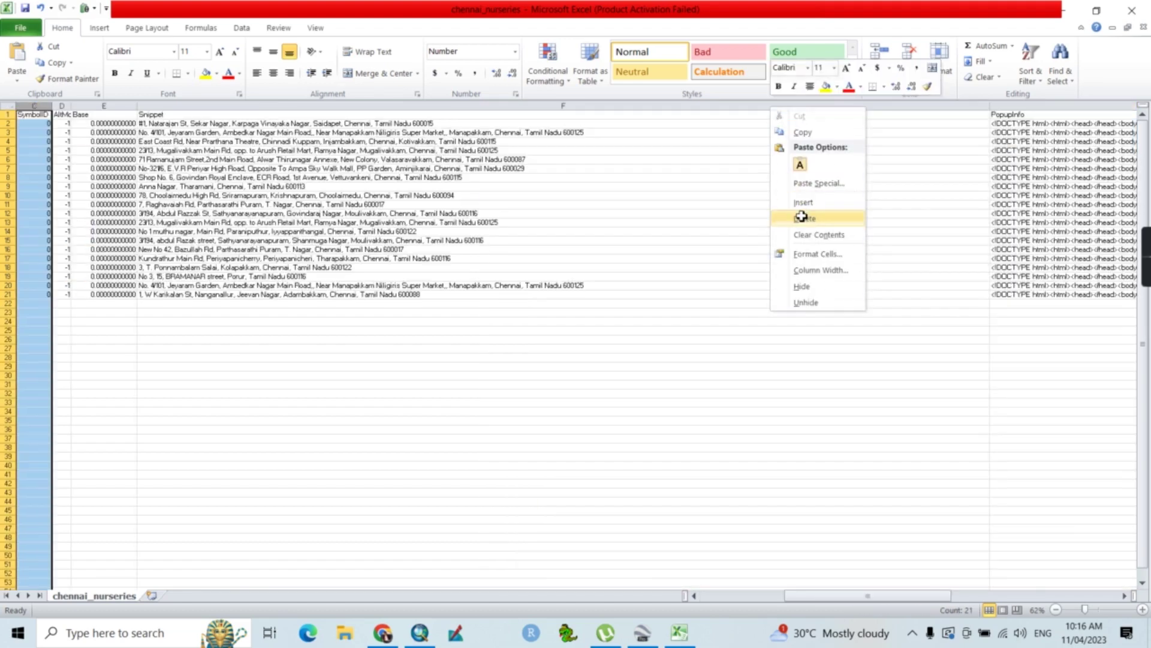
right_click(34, 108)
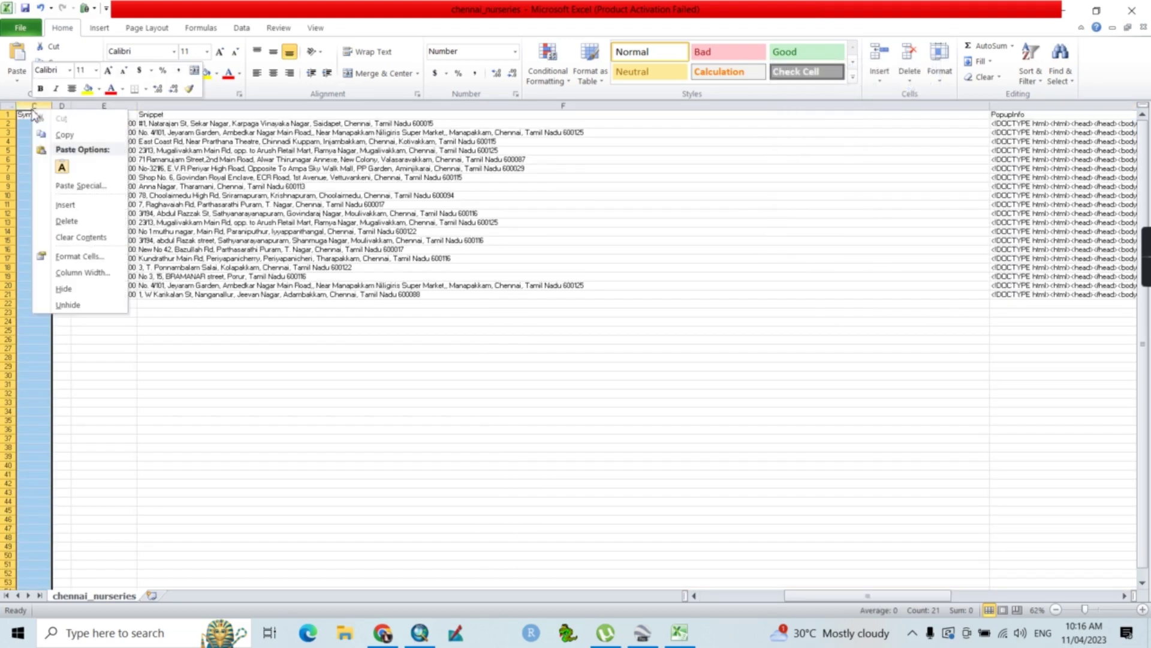
left_click(63, 221)
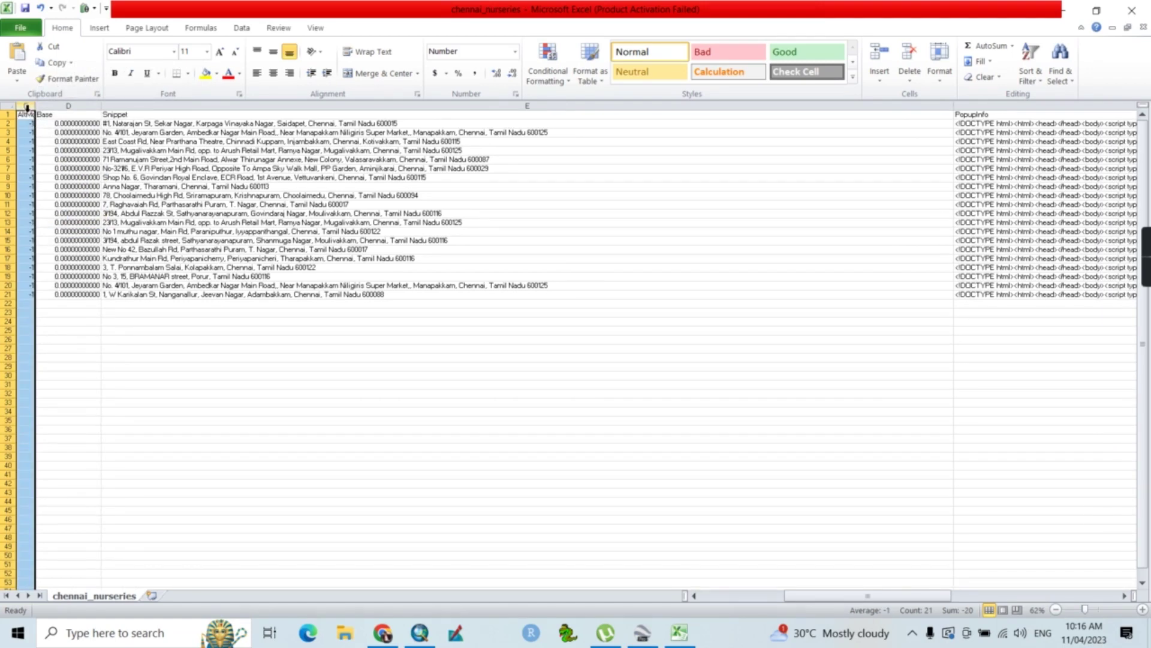
Step: Delete the AltMode, Base and PopupInfo columns from the nursery table
right_click(27, 111)
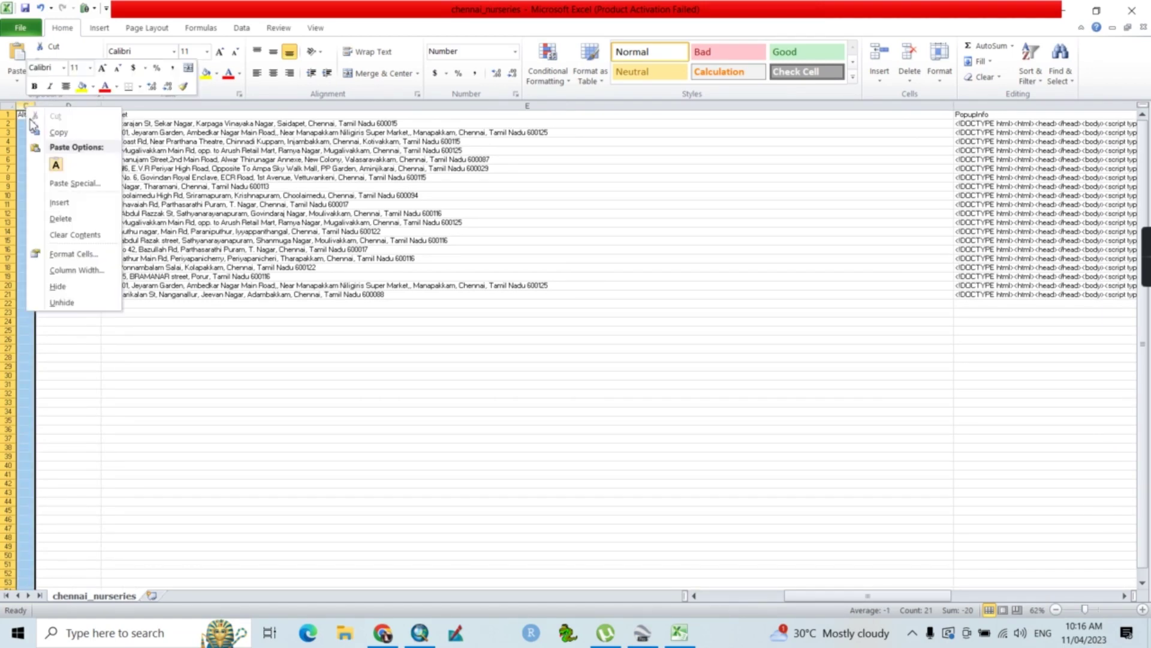
left_click(59, 220)
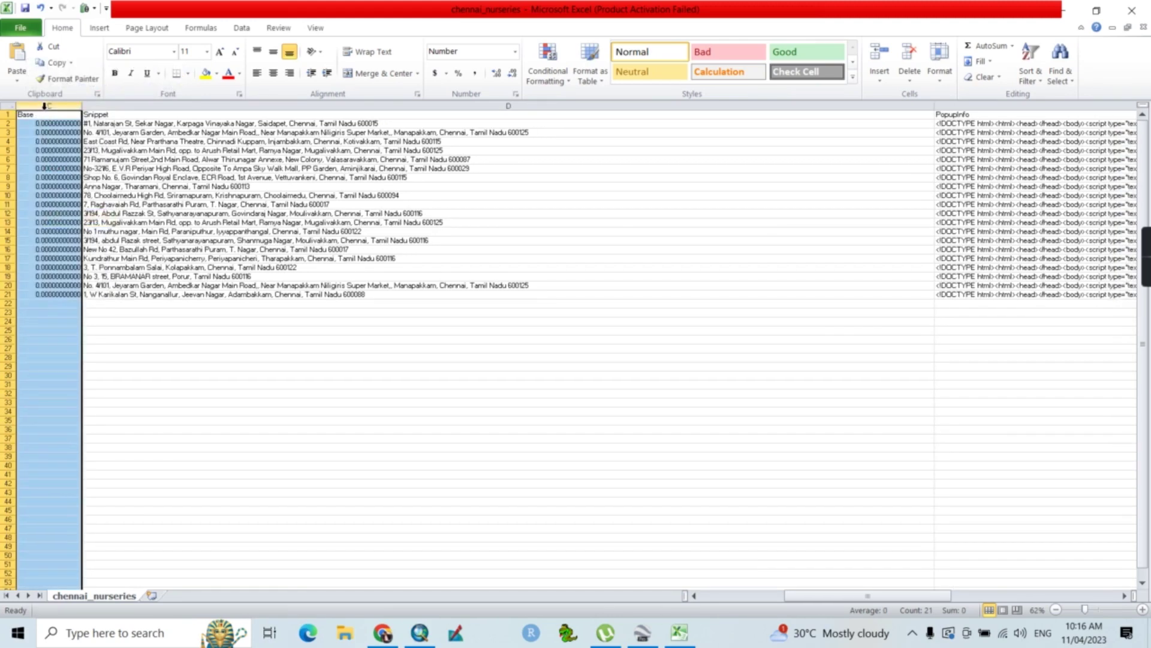
right_click(44, 108)
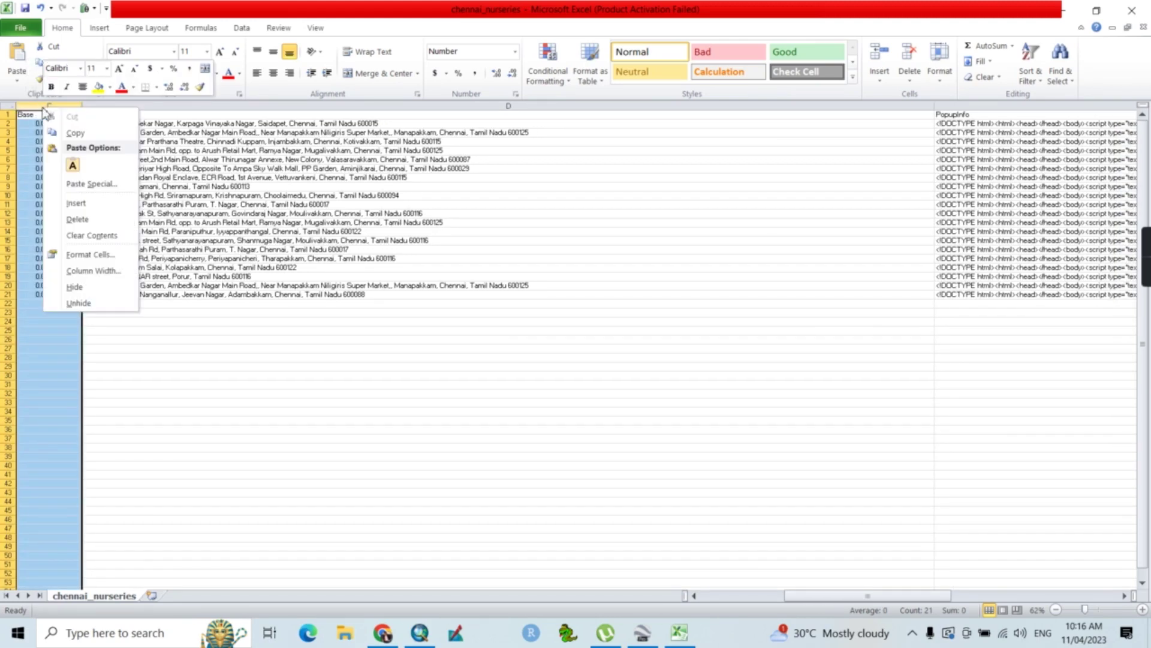
left_click(78, 220)
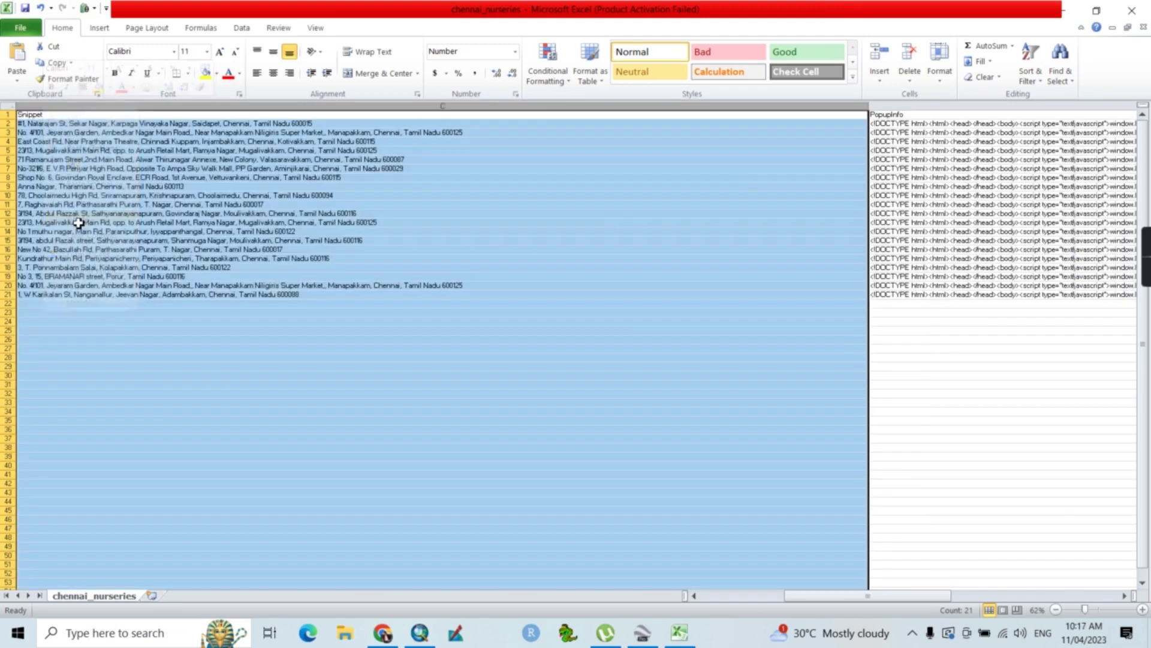
right_click(976, 105)
left_click(1008, 218)
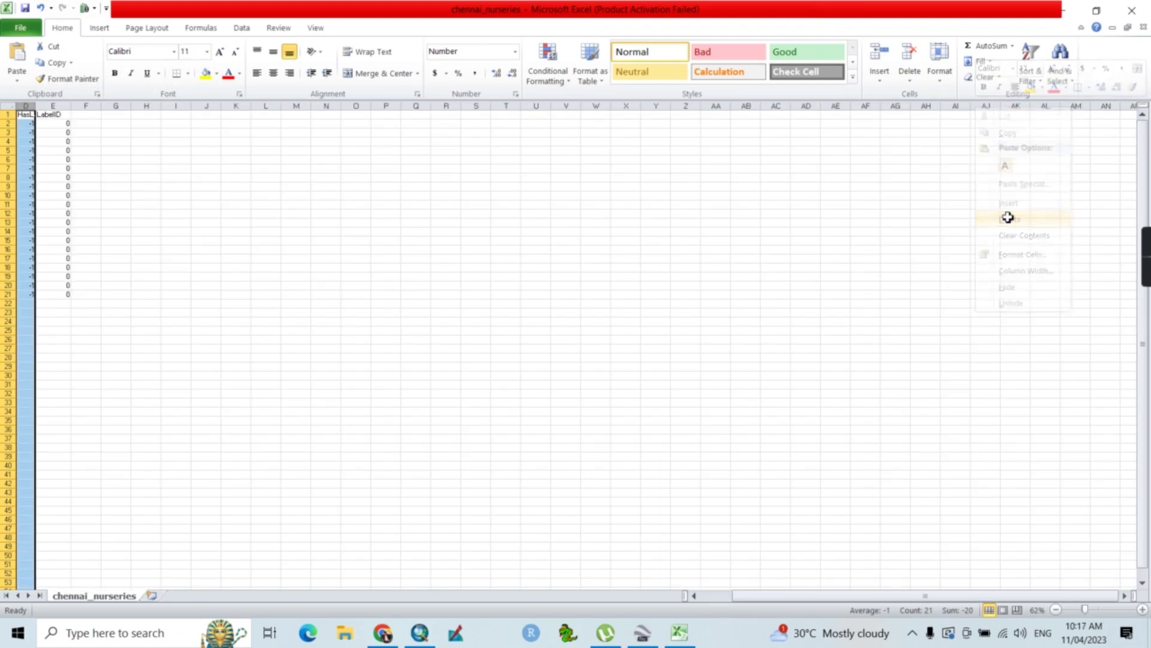
Step: Delete the remaining HasLabel and LabelID columns from the nursery table
right_click(32, 106)
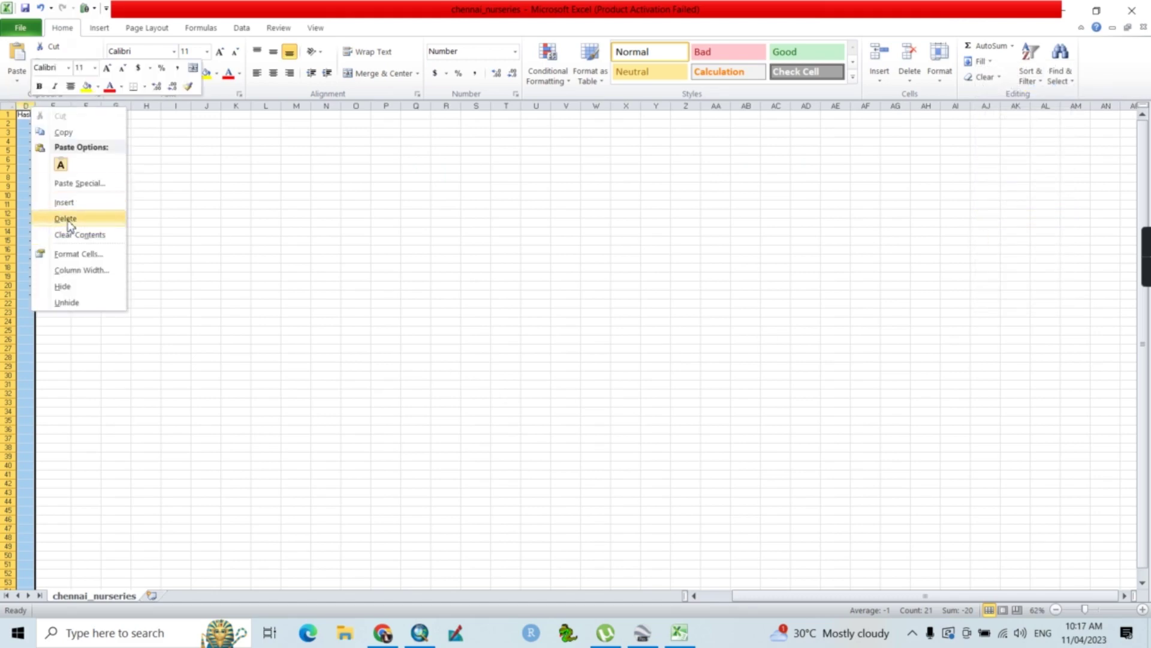
left_click(68, 220)
right_click(32, 108)
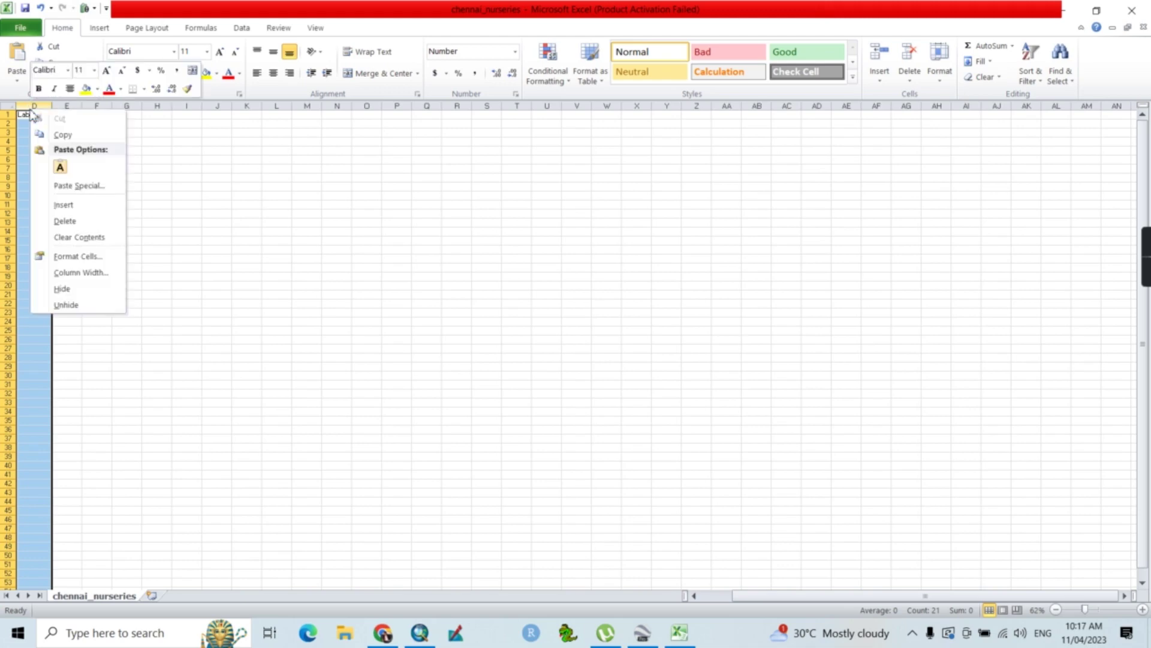
left_click(82, 220)
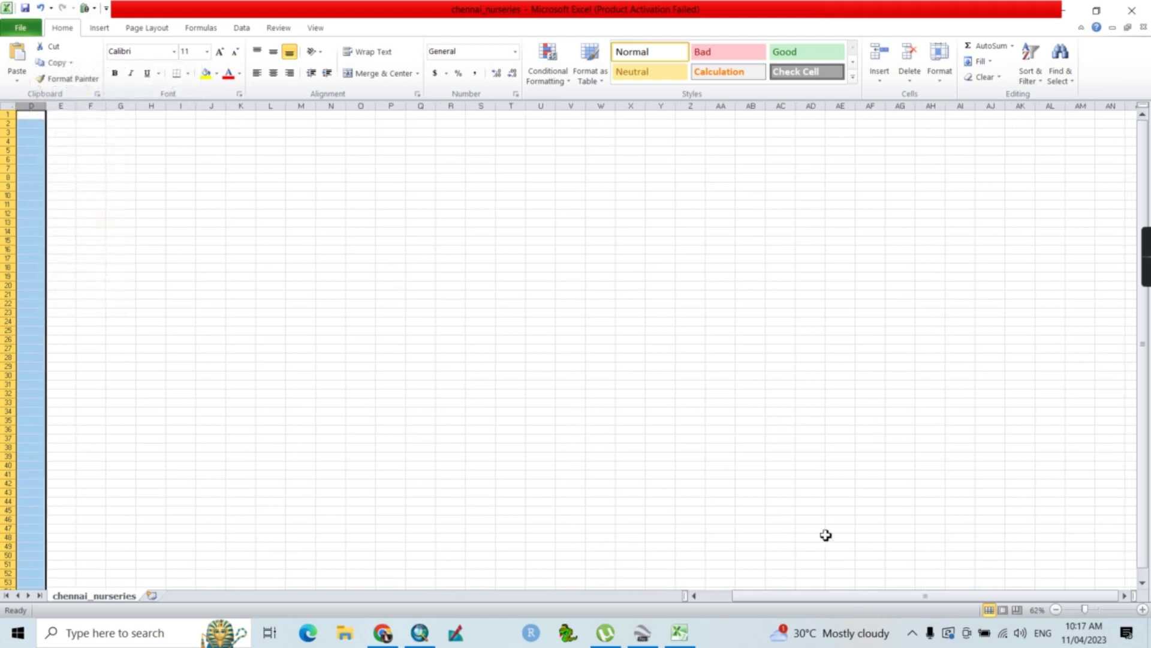
Step: Rename the Snippet header in cell C1 to Address
left_click_drag(861, 594, 746, 583)
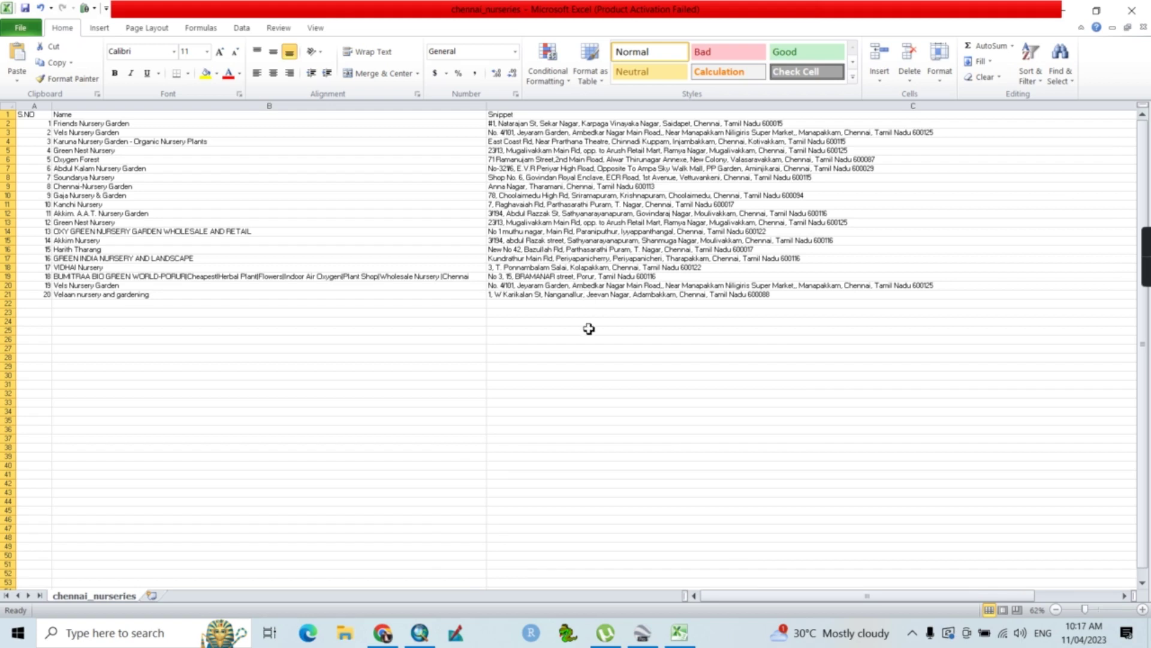
left_click(580, 116)
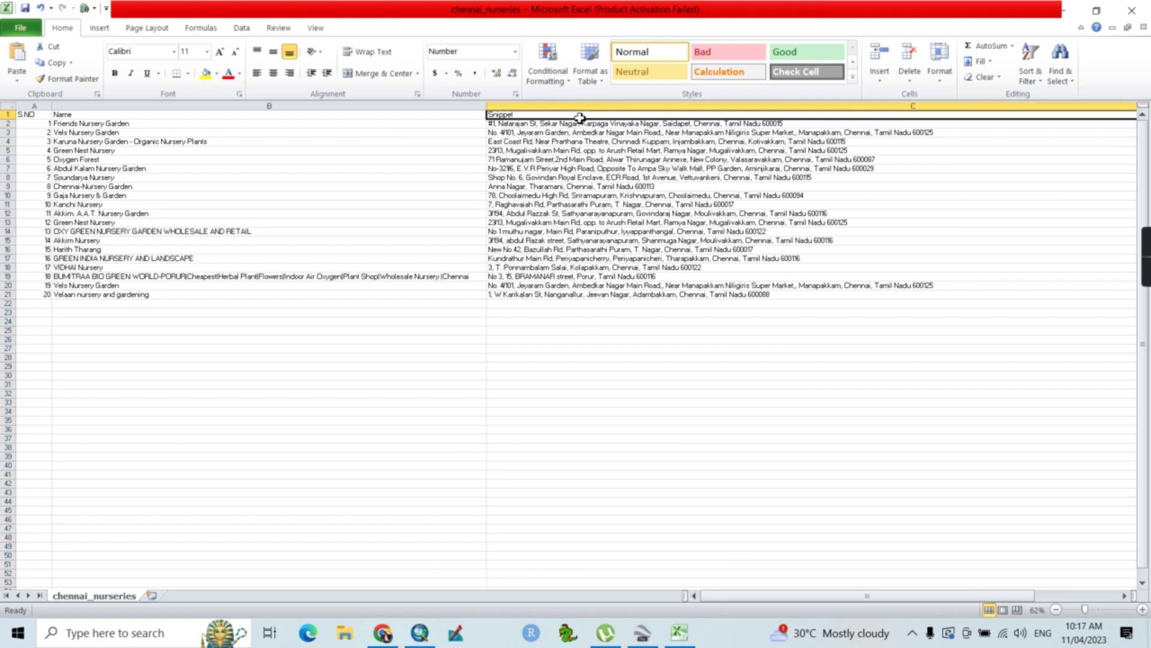
type("Address")
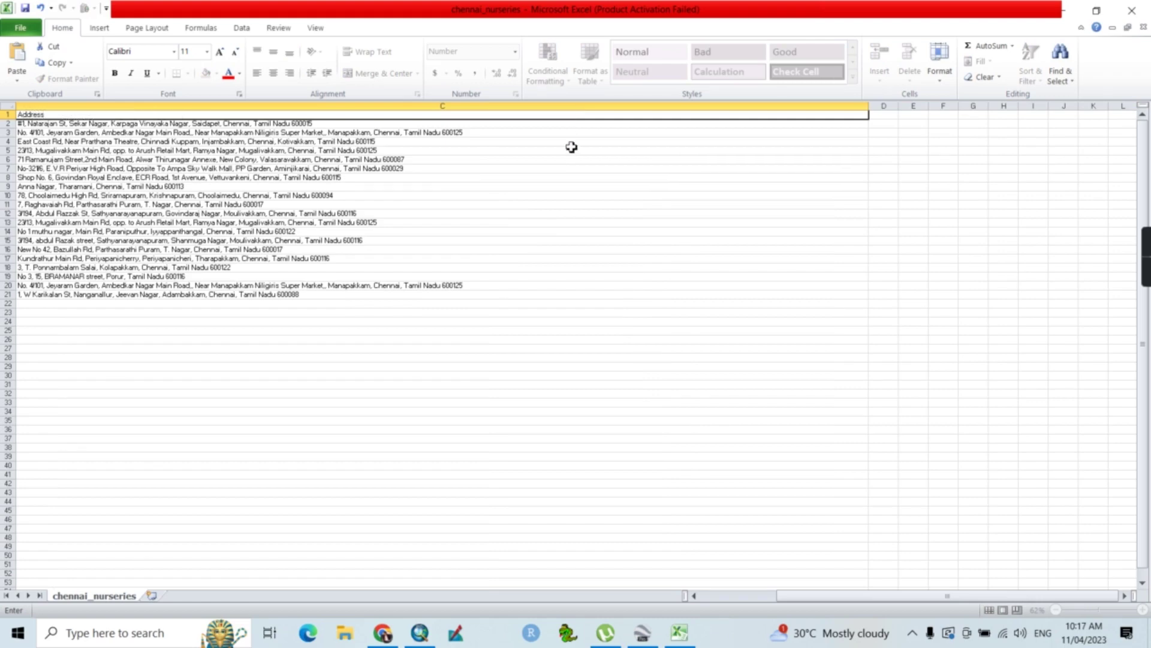
left_click(545, 321)
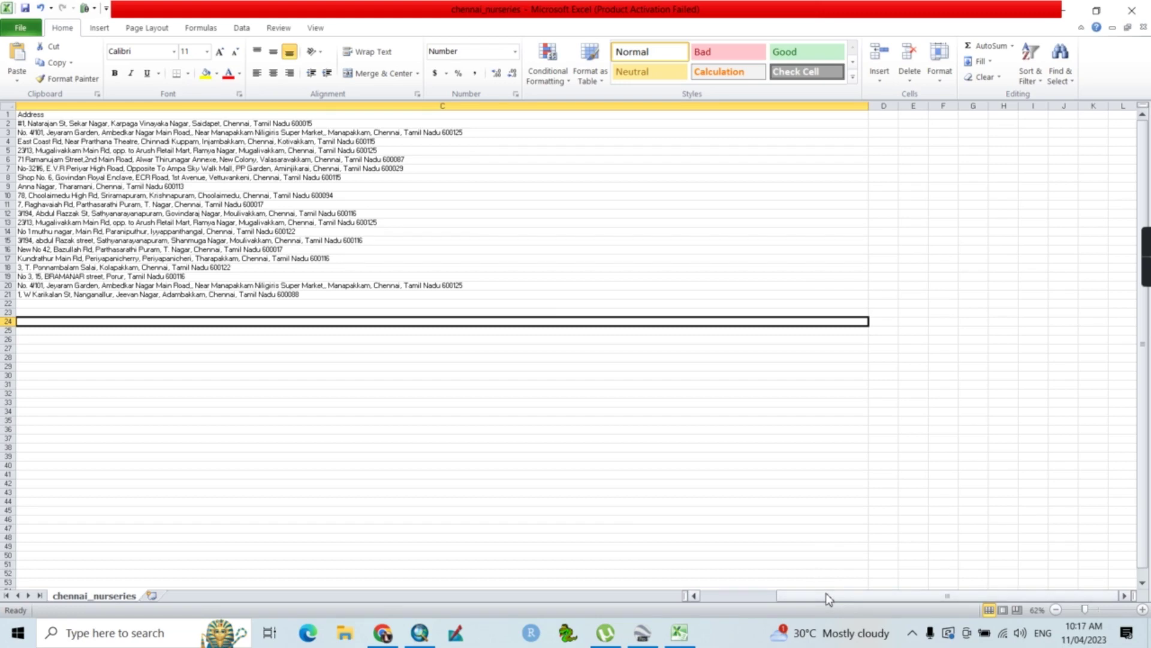
left_click_drag(826, 592, 693, 603)
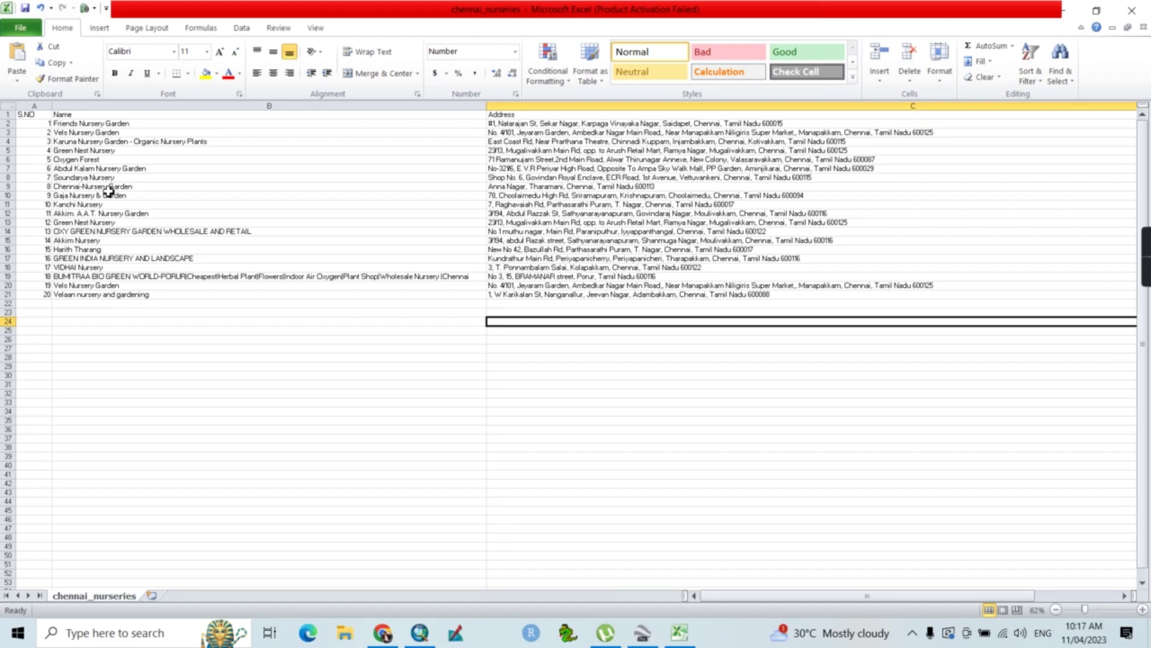
Step: Save the cleaned table as an Excel Workbook named chennai_nurseries in the Tutorial folder on drive E
left_click(248, 347)
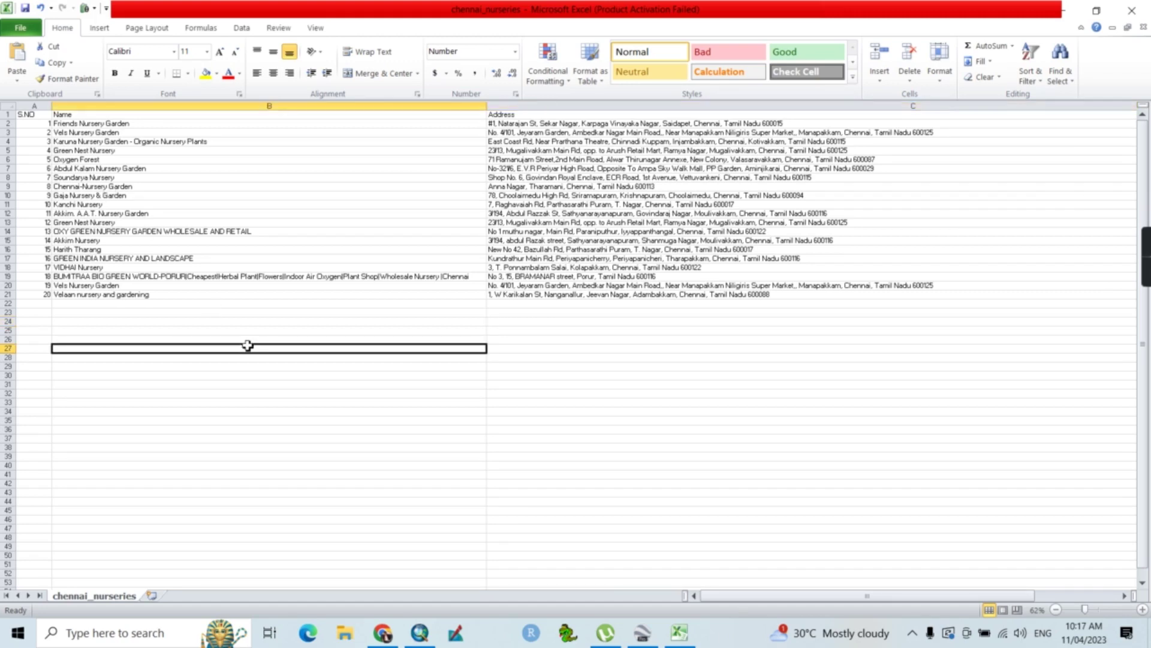
left_click(21, 29)
left_click(30, 70)
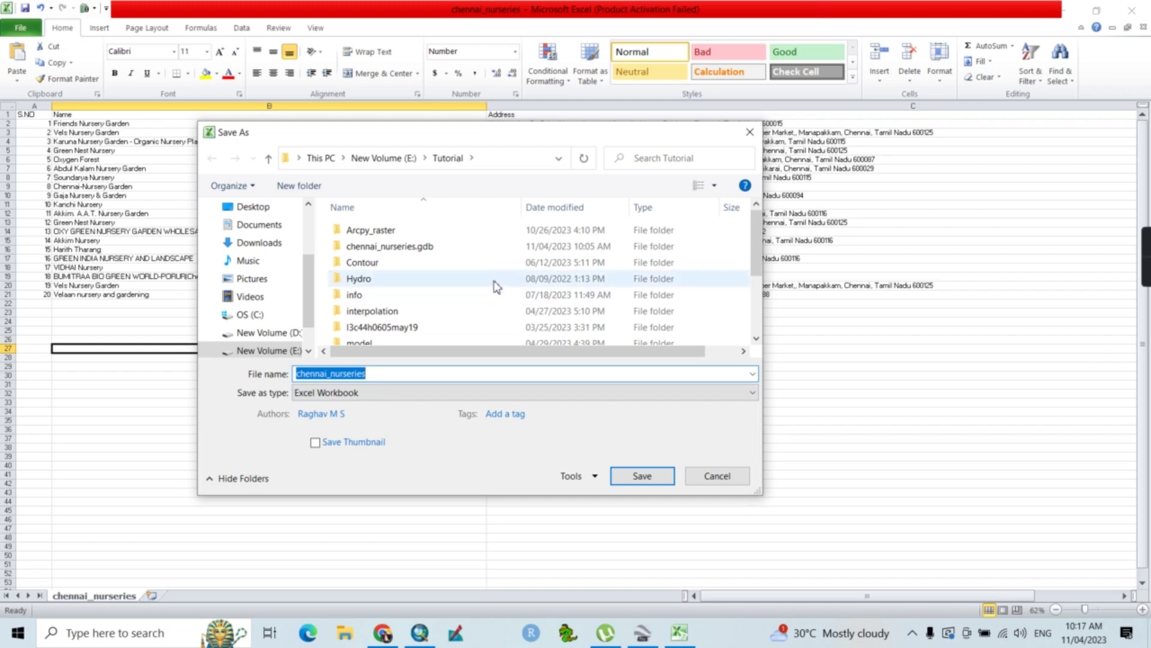
left_click(651, 479)
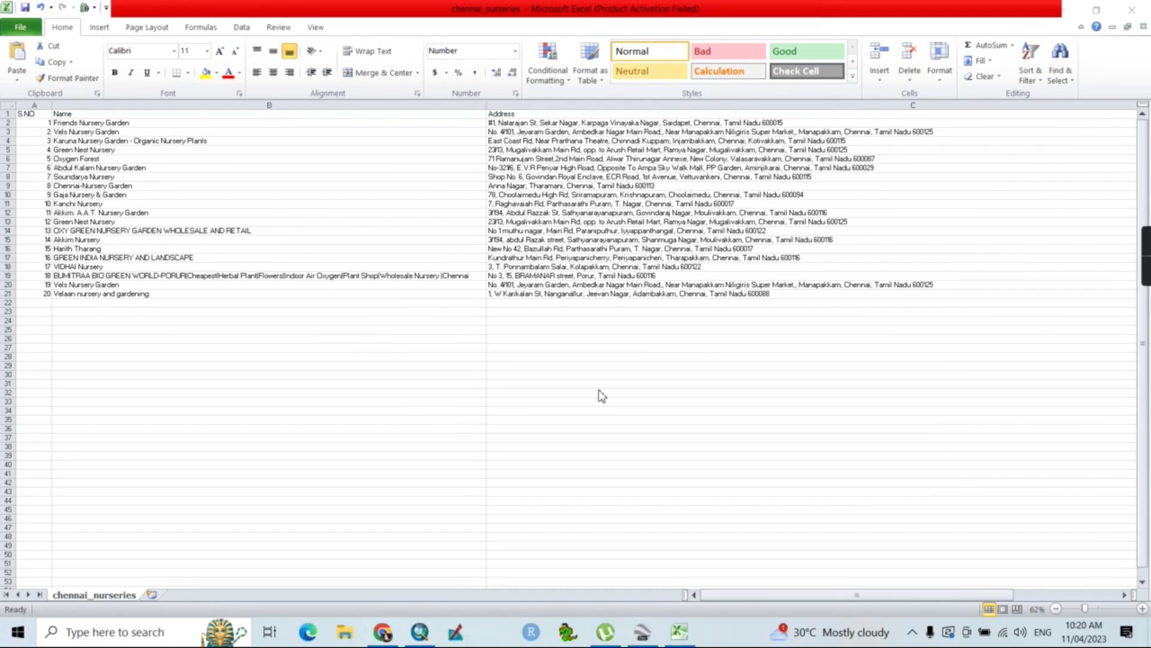
Step: Switch to Chrome, search Google for "geocode by awesome table" and open the add-on's Google Workspace Marketplace page
left_click(379, 627)
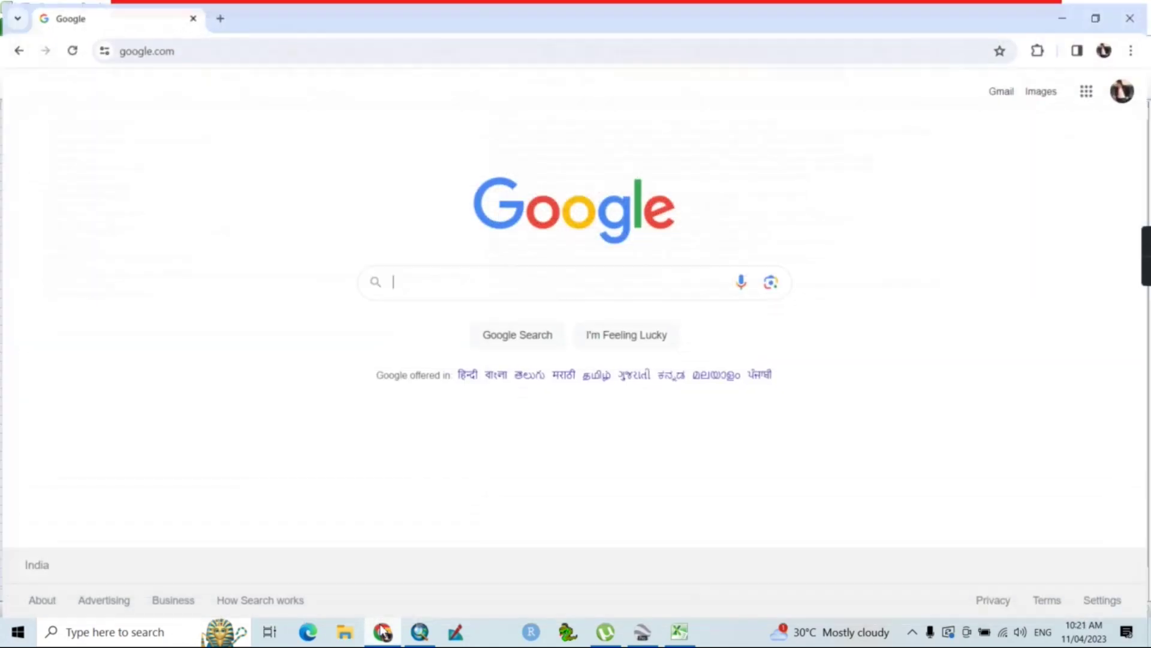
left_click(445, 286)
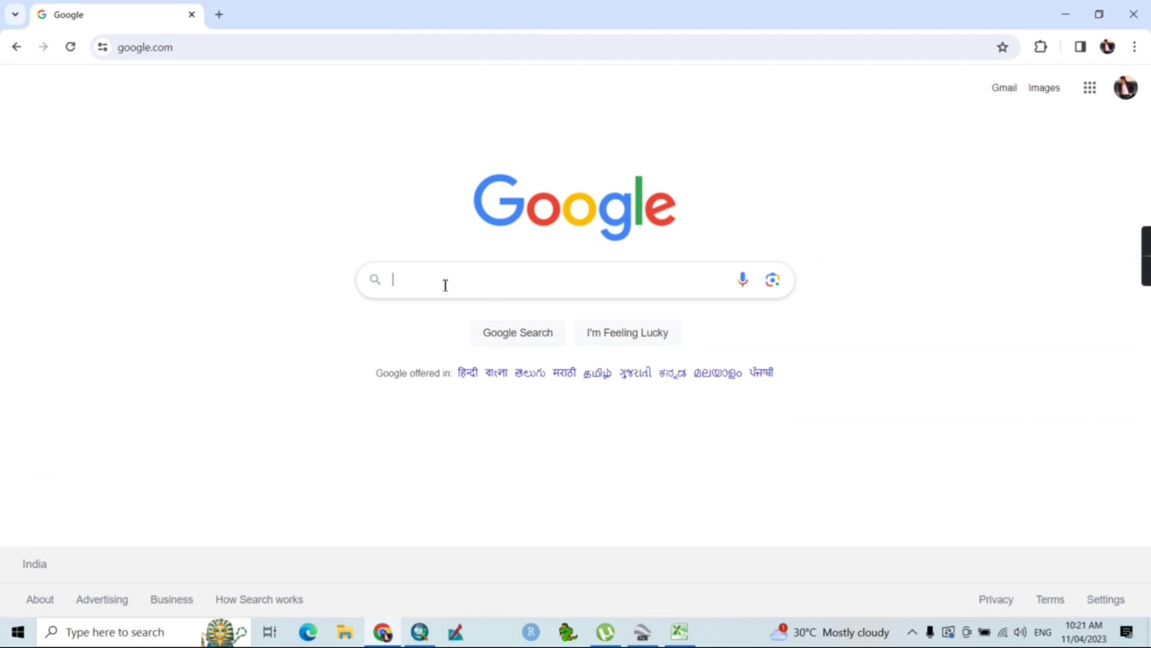
type("geocod")
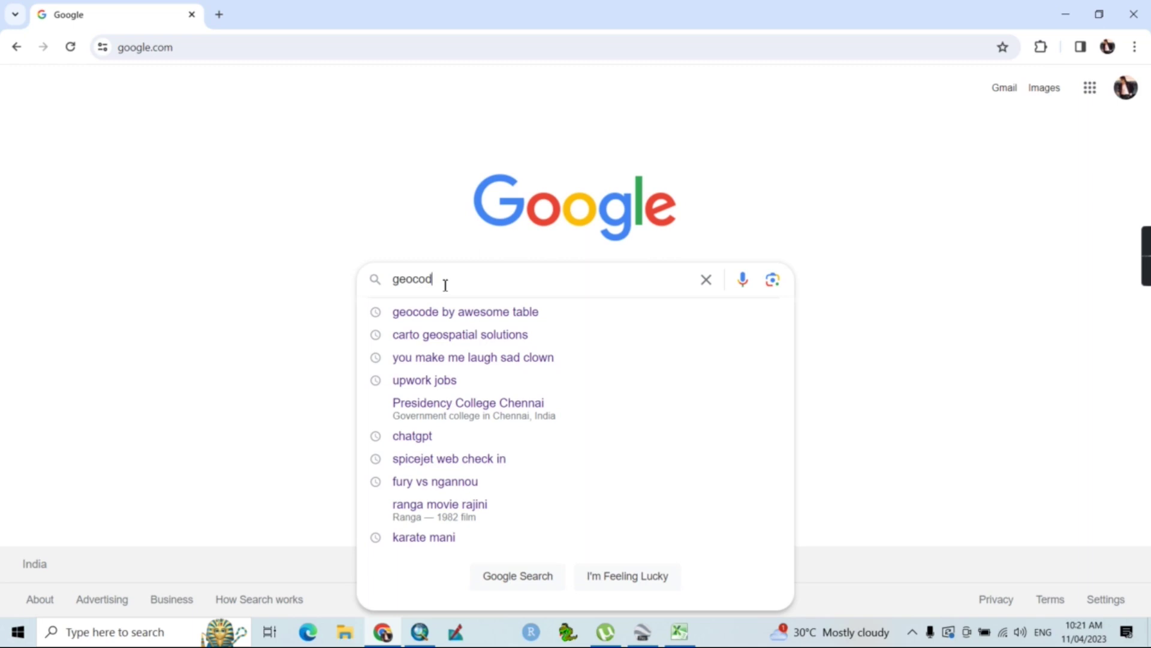
type("e")
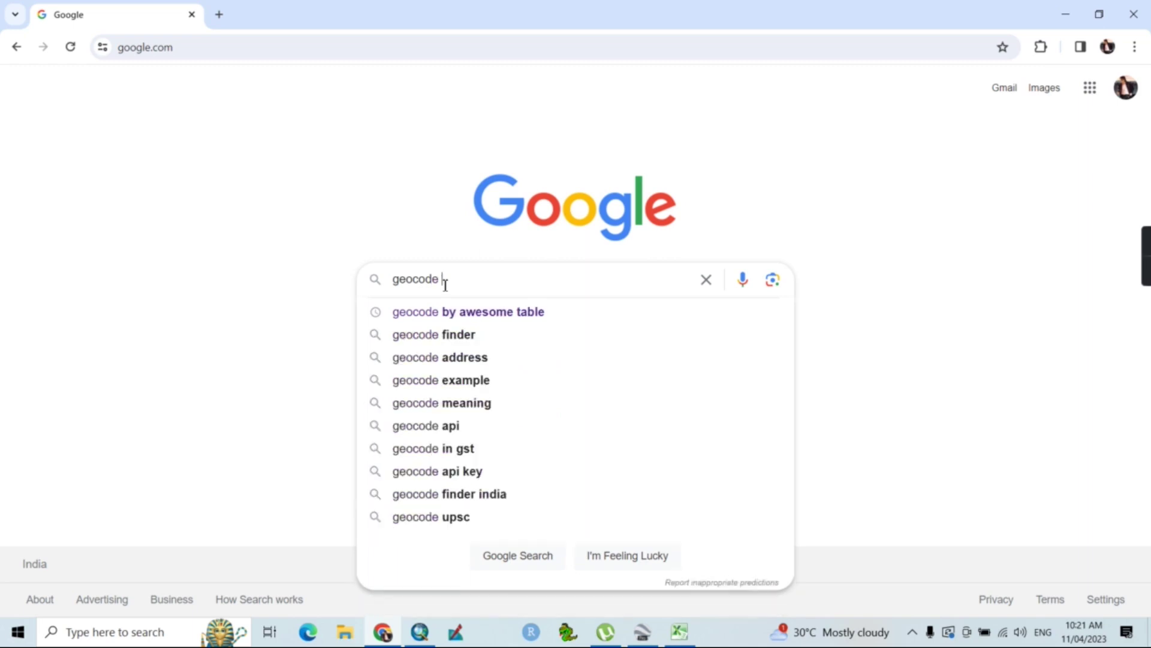
left_click(457, 313)
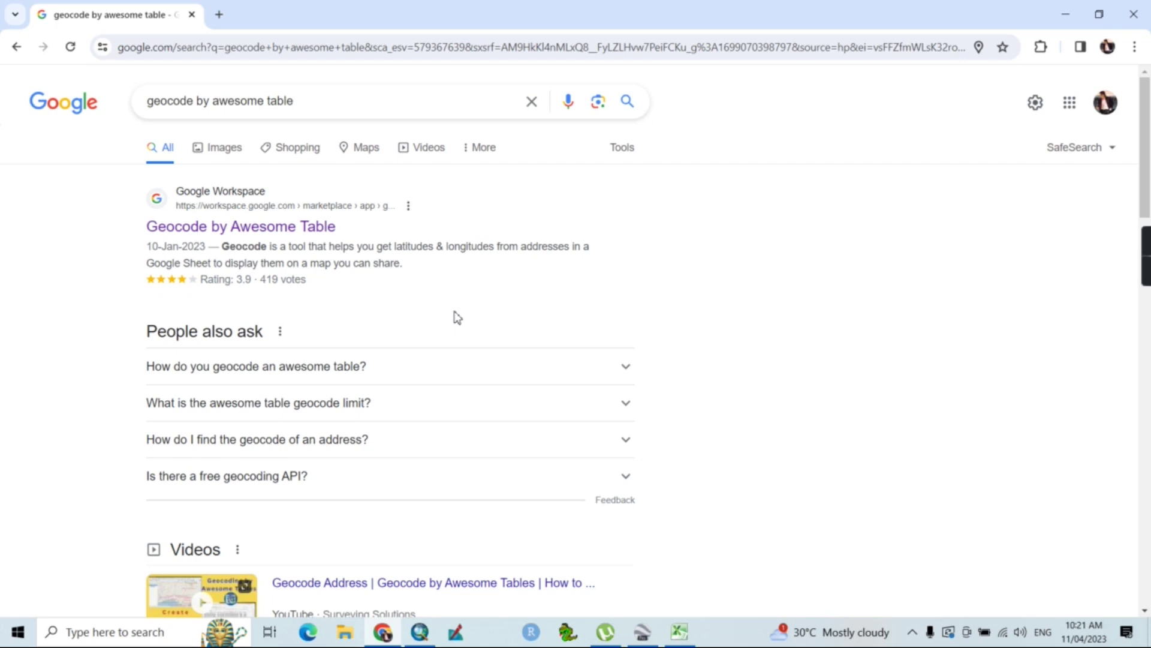
left_click(230, 230)
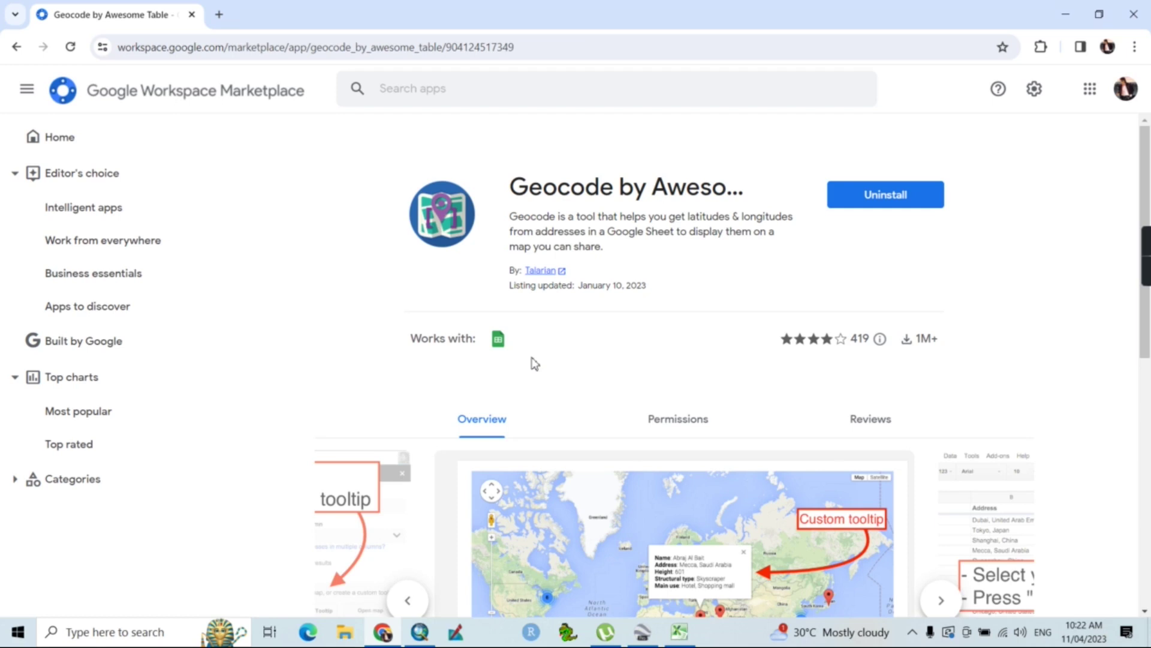
Step: Open Google Sheets from the Google apps and create a blank spreadsheet
left_click(1090, 90)
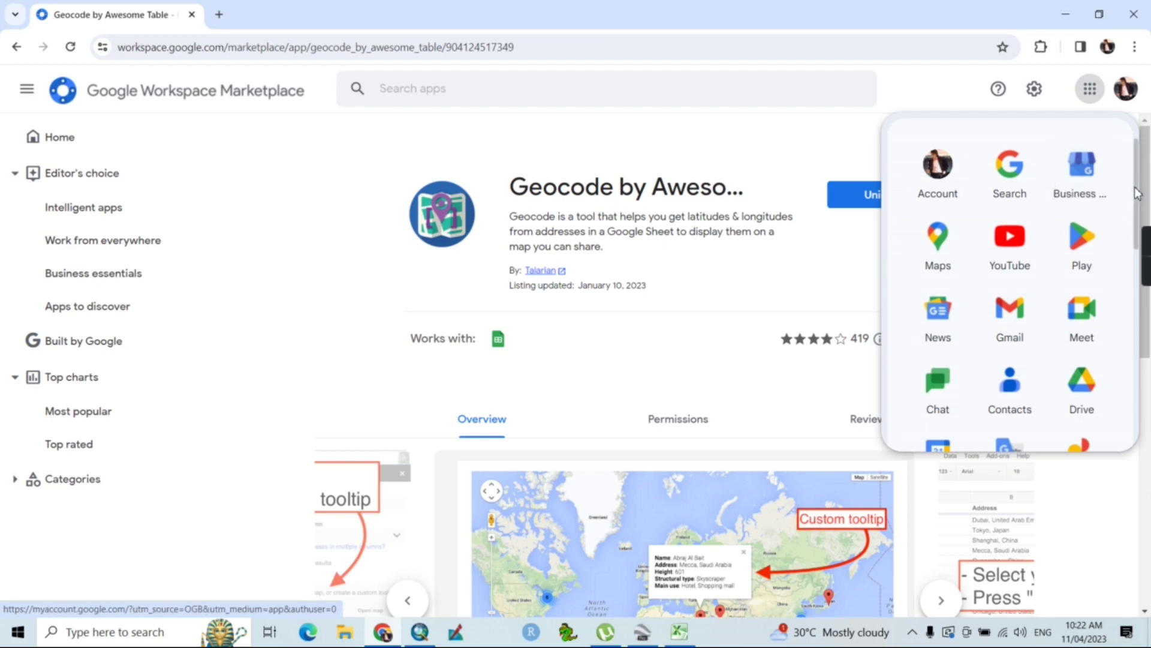
scroll(1135, 193, "down", 5)
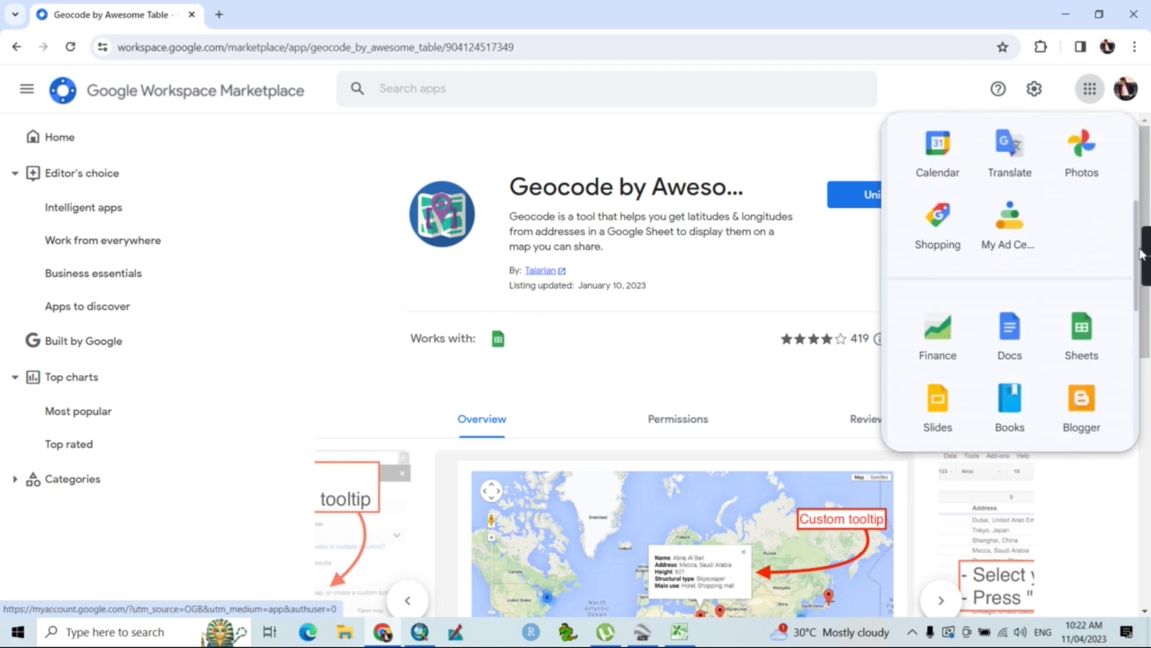
scroll(1142, 254, "down", 2)
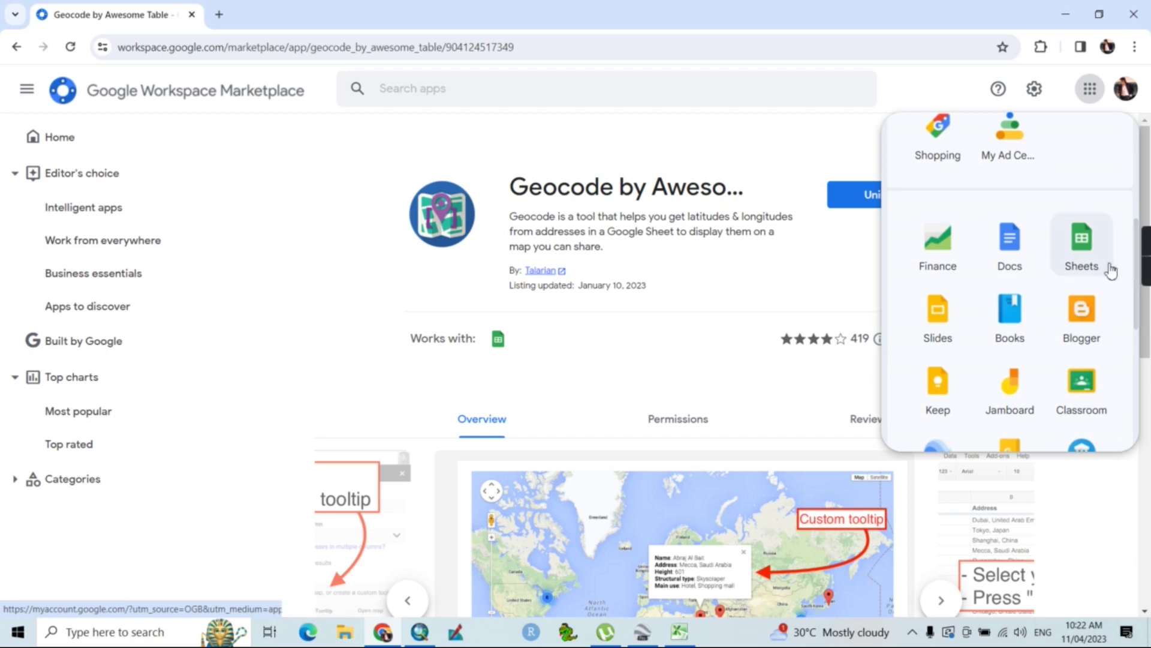
left_click(1089, 262)
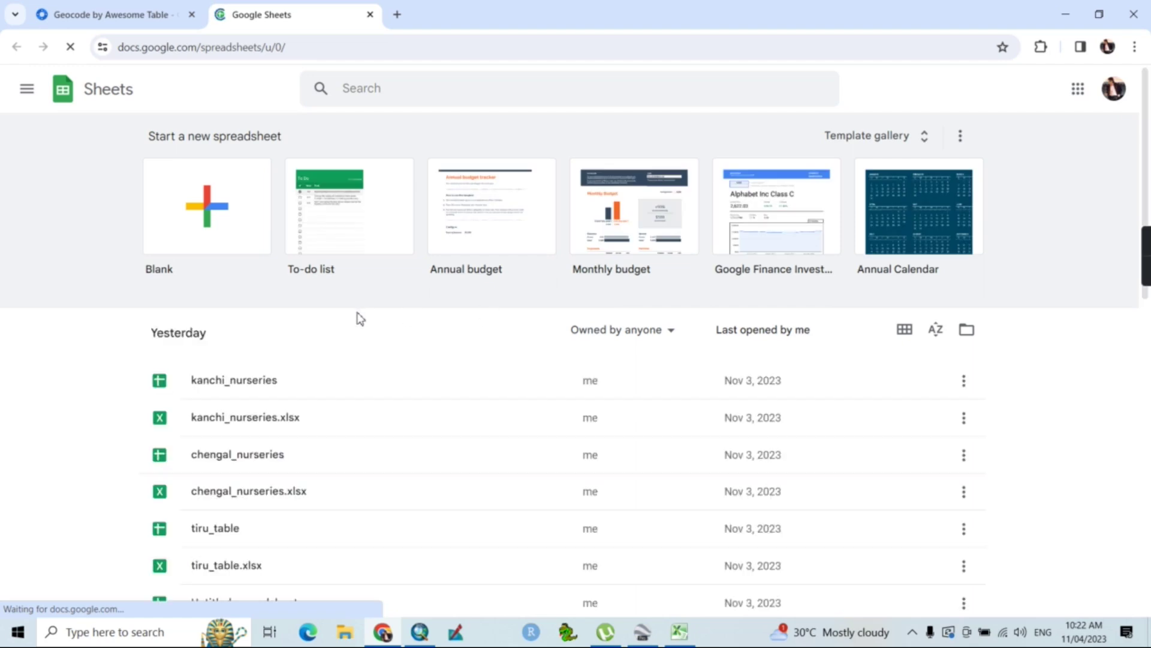
left_click(204, 231)
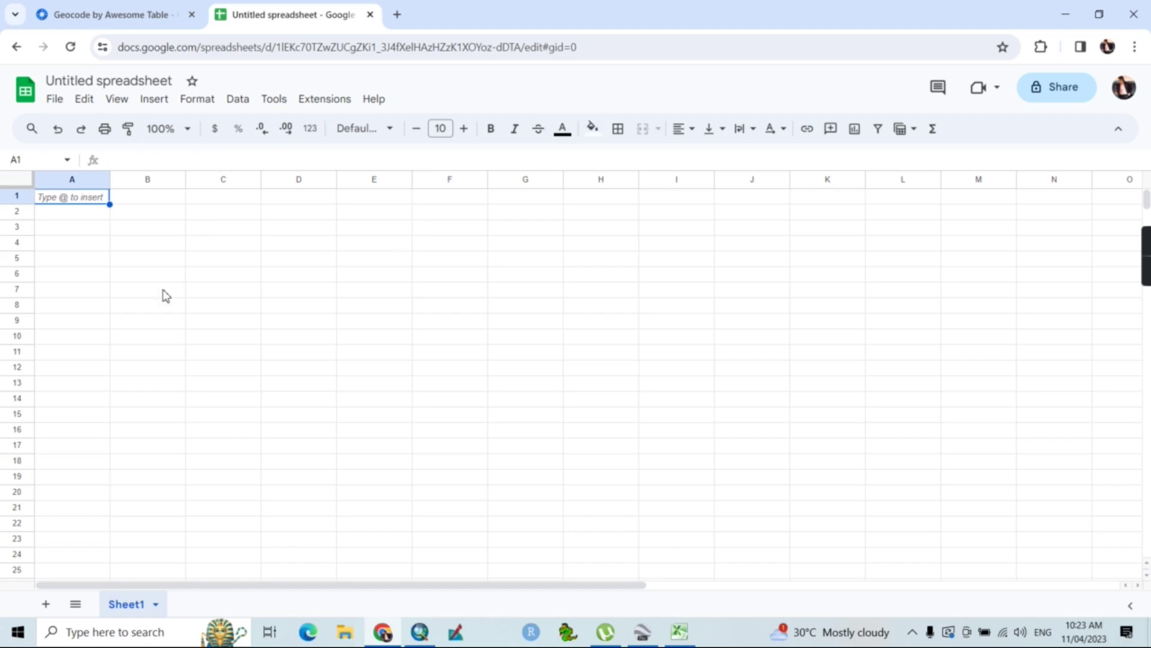
Step: Import chennai_nurseries.xlsx from the Tutorial folder on drive E, using the Replace spreadsheet import location
left_click(57, 99)
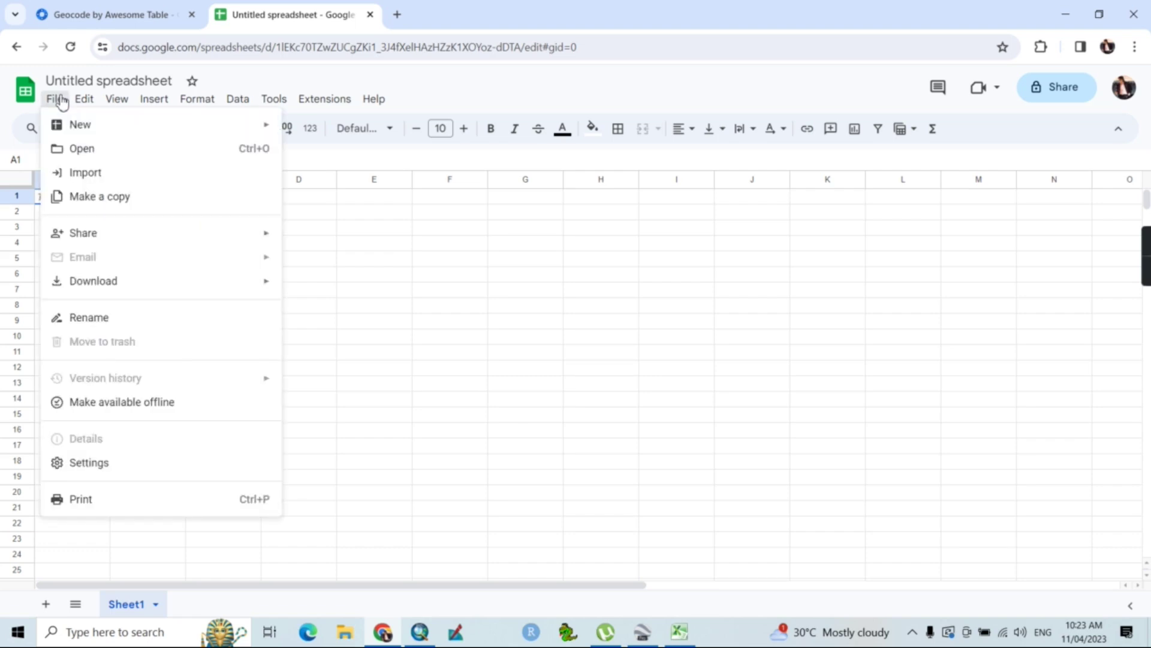
left_click(79, 172)
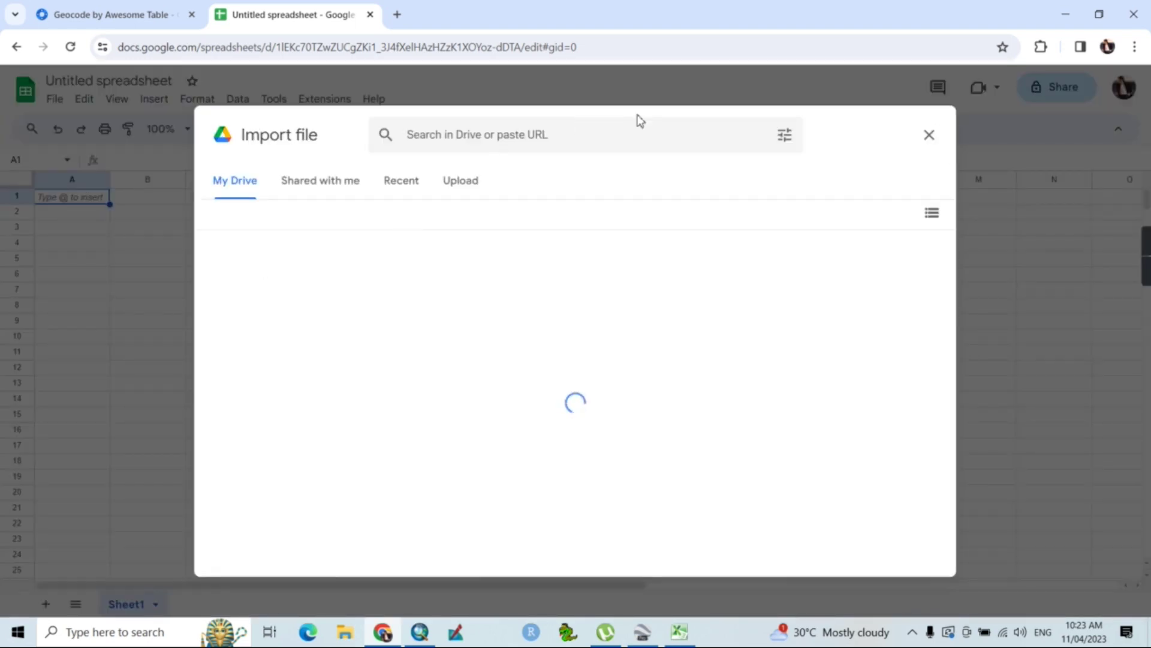
left_click(476, 180)
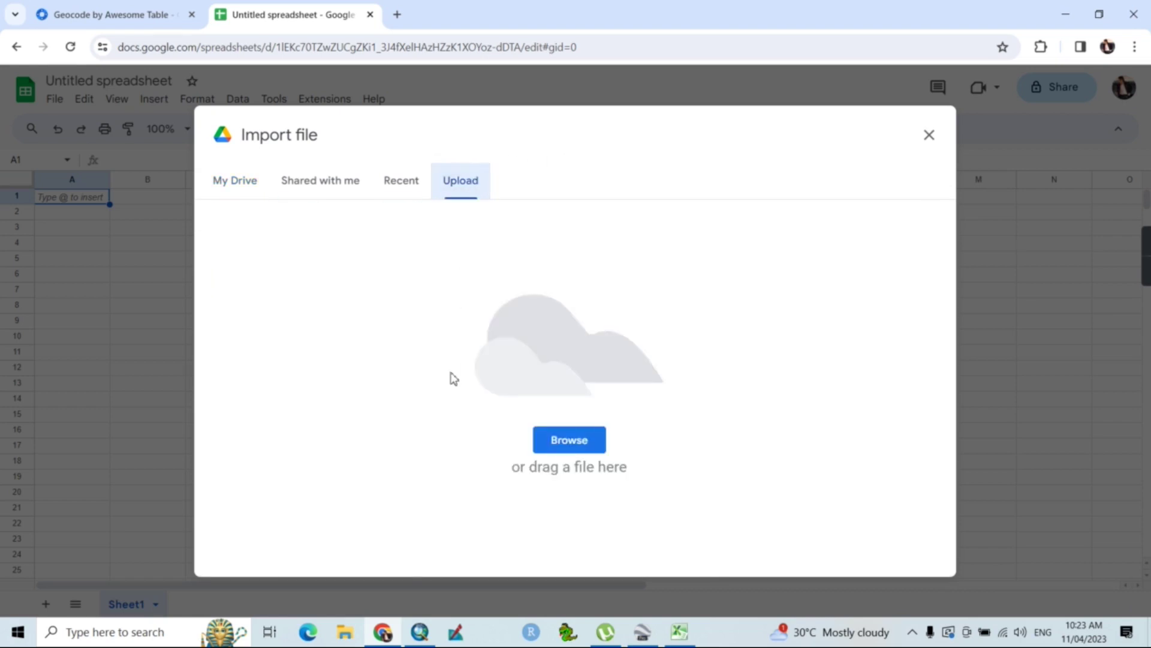
left_click(587, 443)
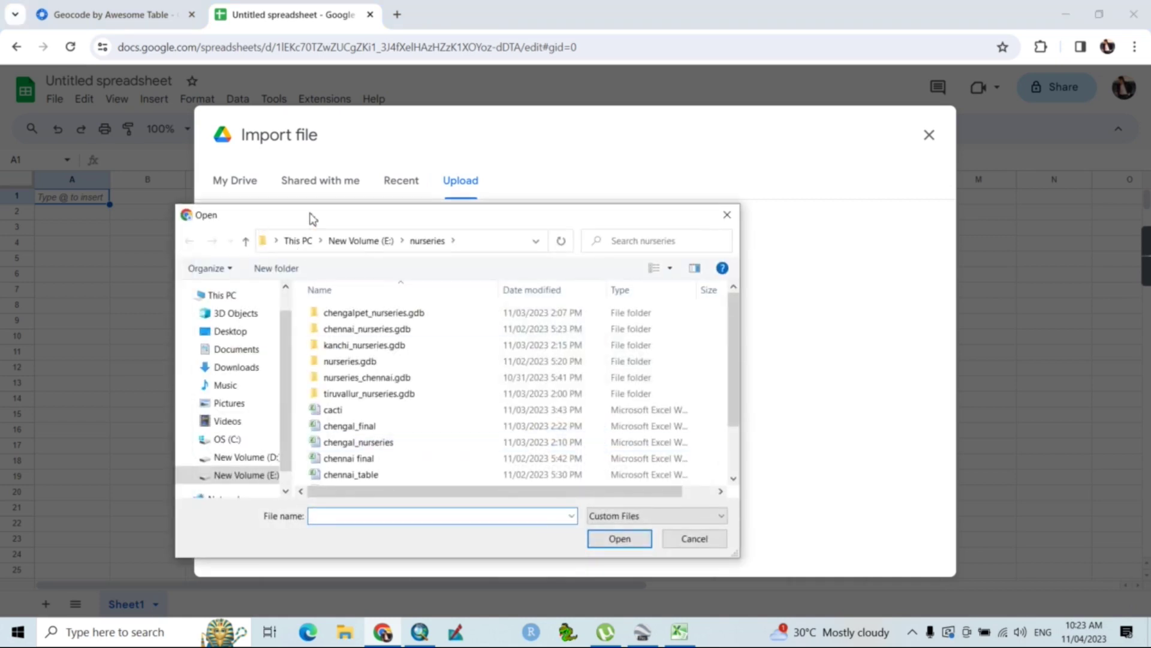
left_click(353, 241)
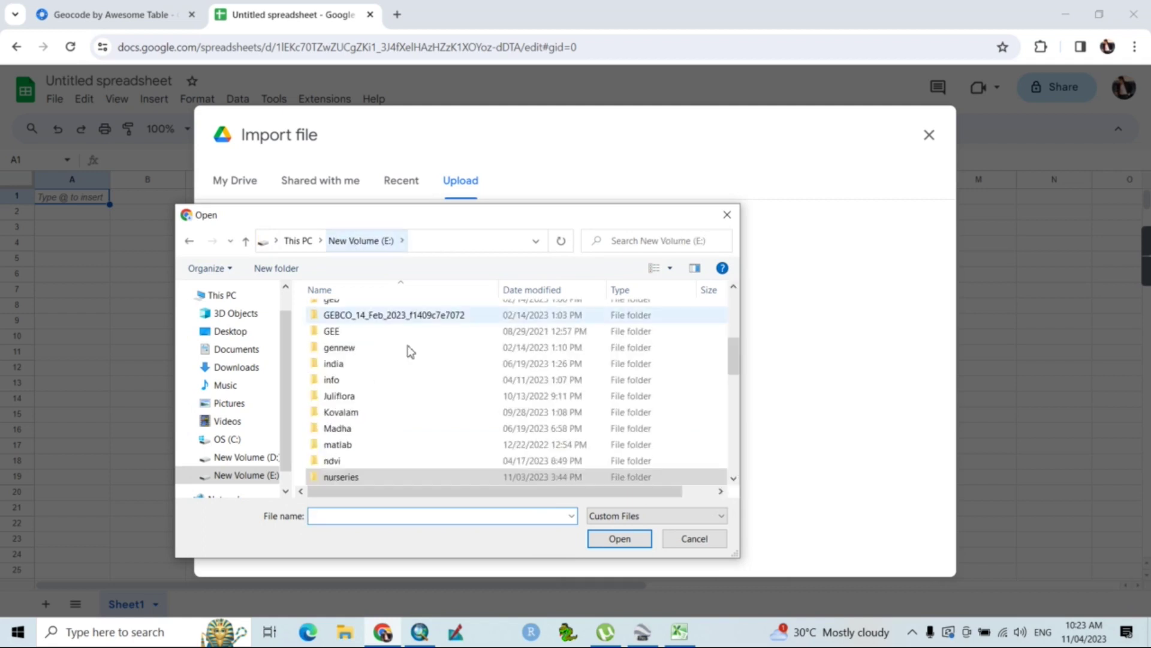
left_click_drag(733, 347, 737, 409)
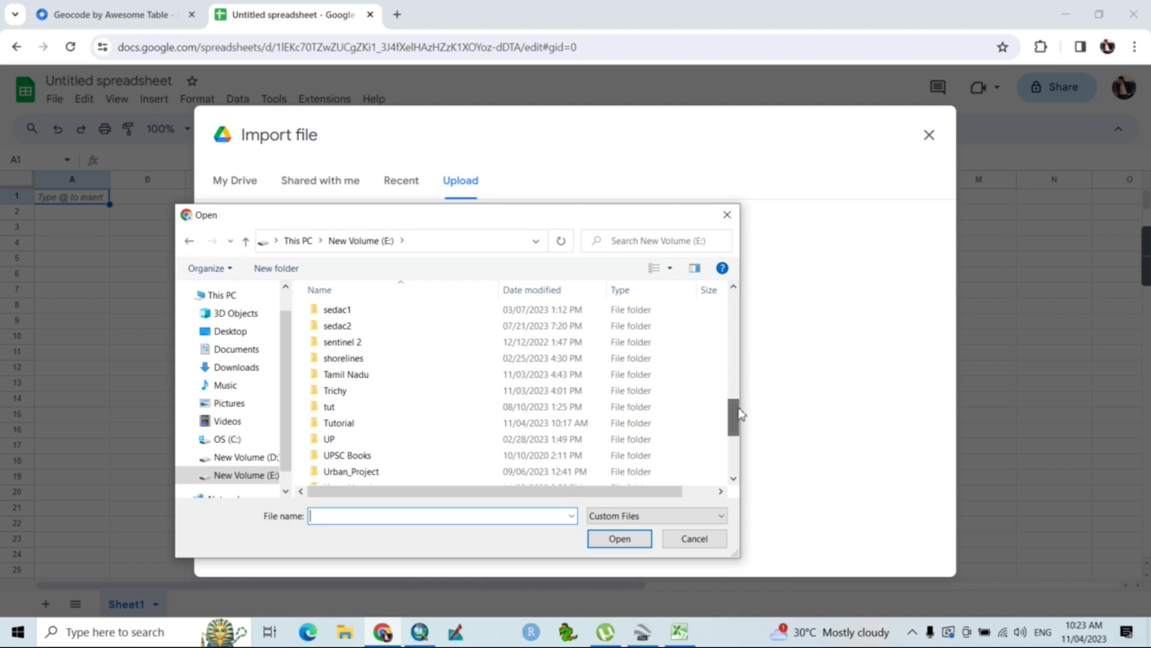
double_click(347, 424)
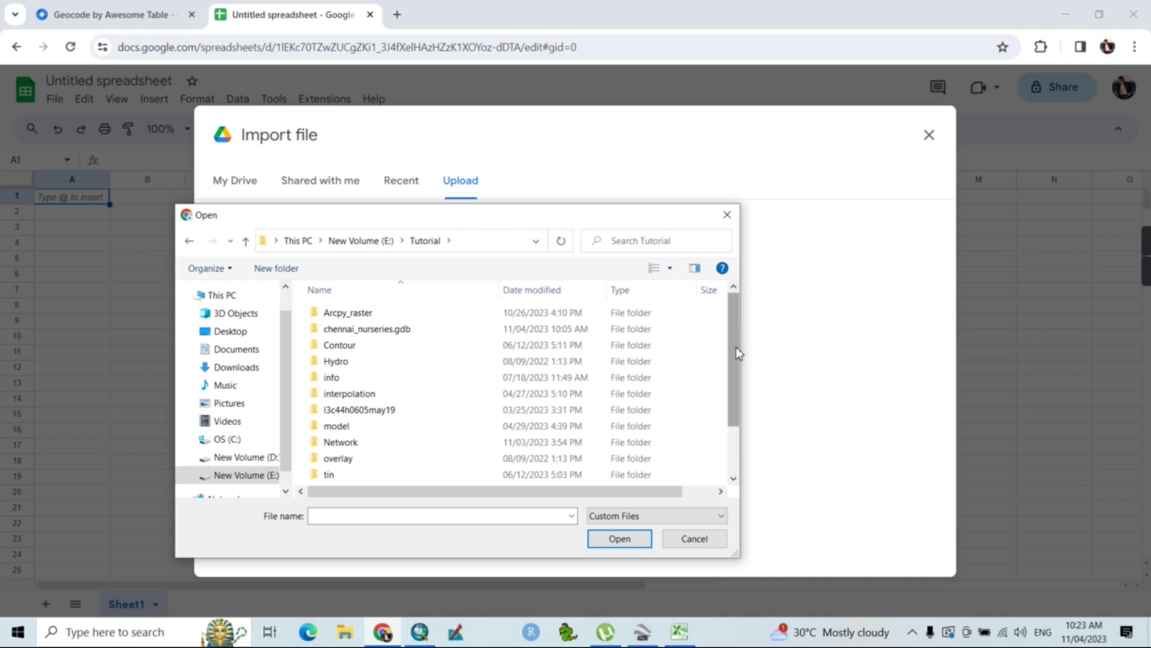
left_click_drag(735, 347, 740, 422)
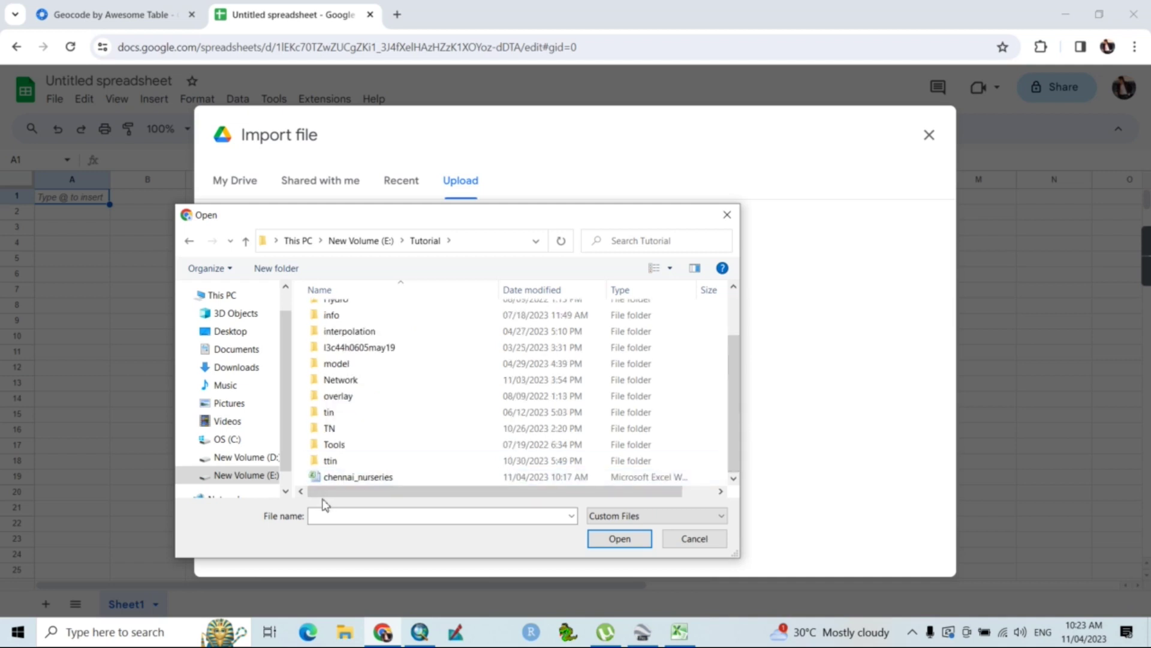
double_click(362, 479)
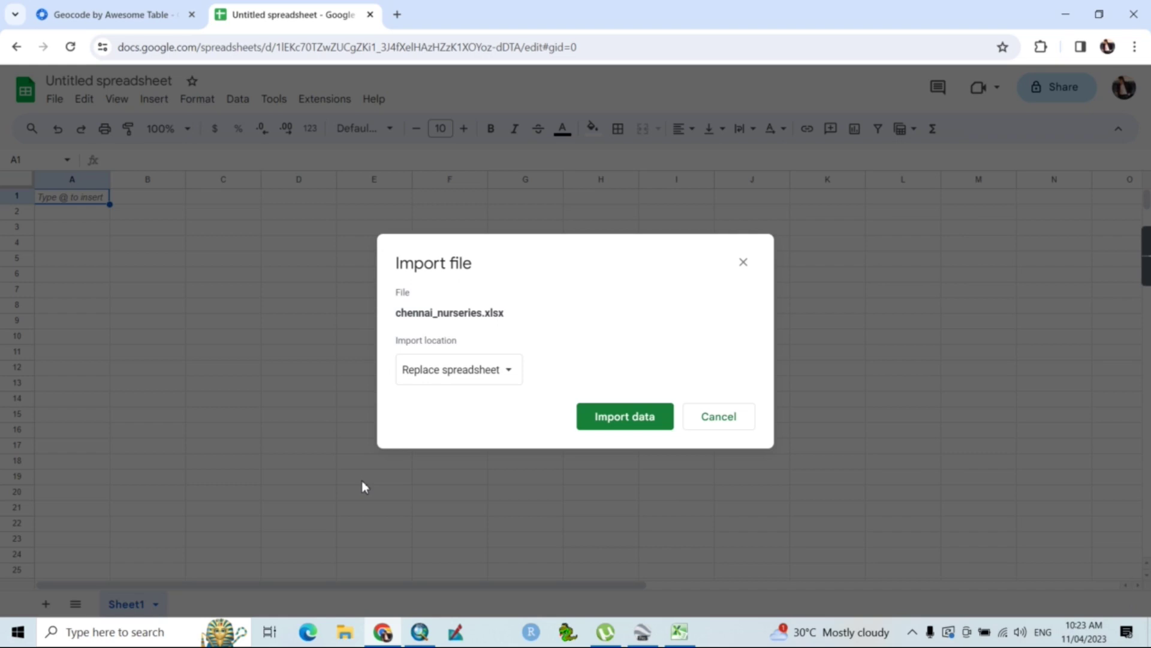
left_click(639, 423)
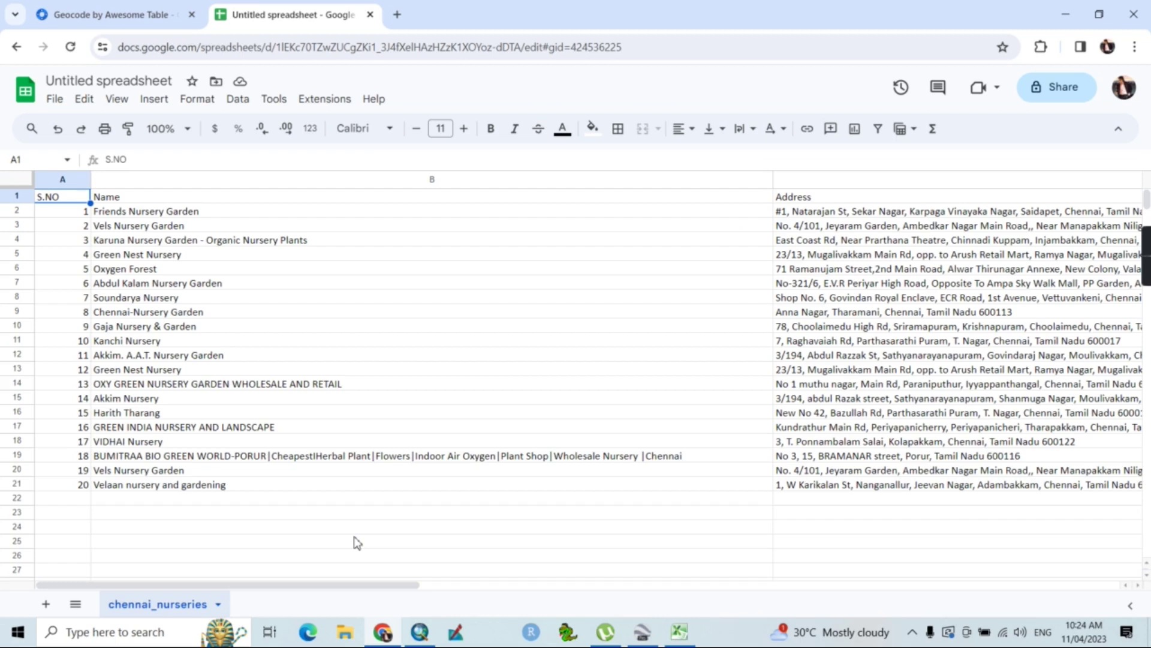
Step: Geocode the Address column of the chennai_nurseries sheet with Geocode by Awesome Table, trying wider results, and close the add-on
left_click(333, 107)
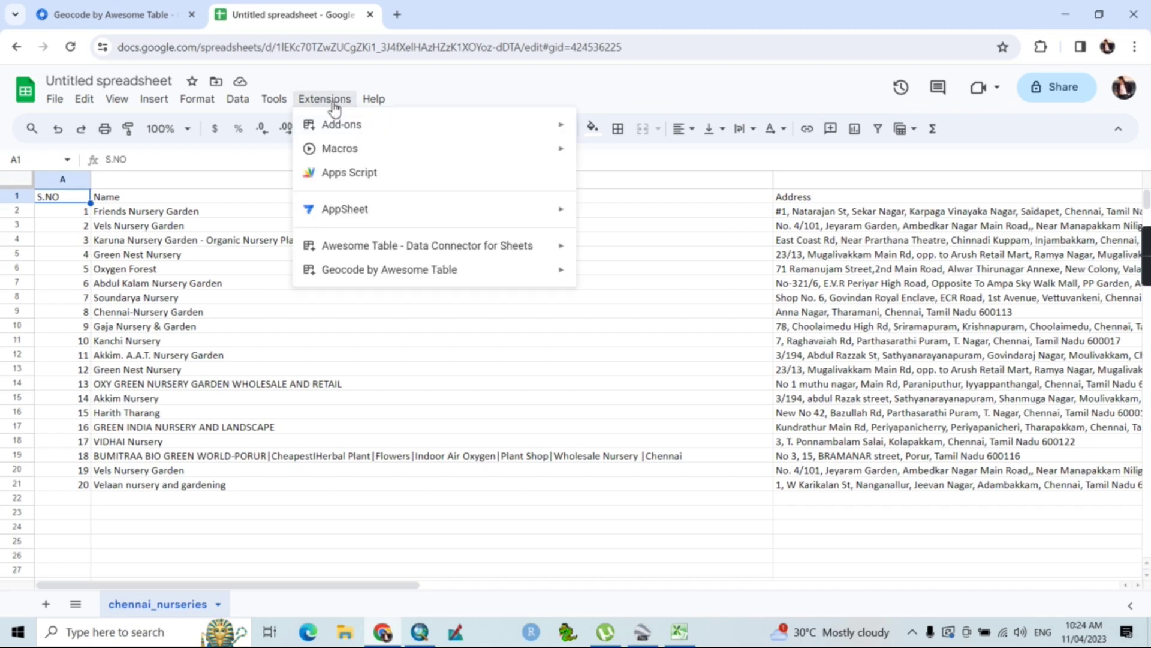
mouse_move(479, 277)
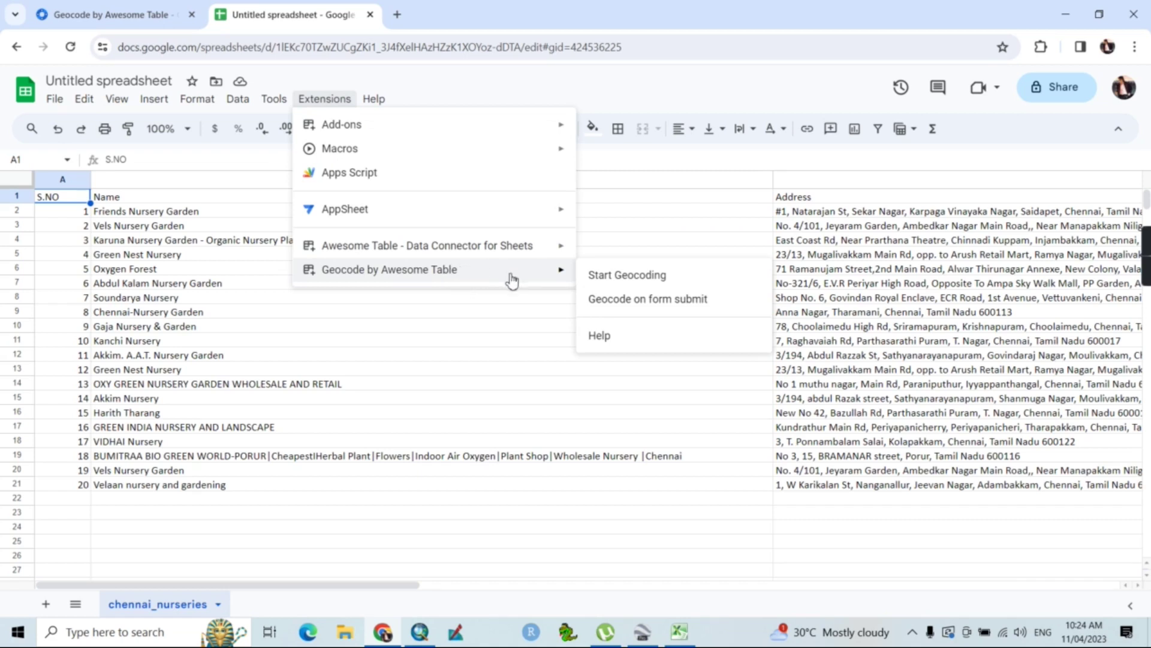
left_click(613, 277)
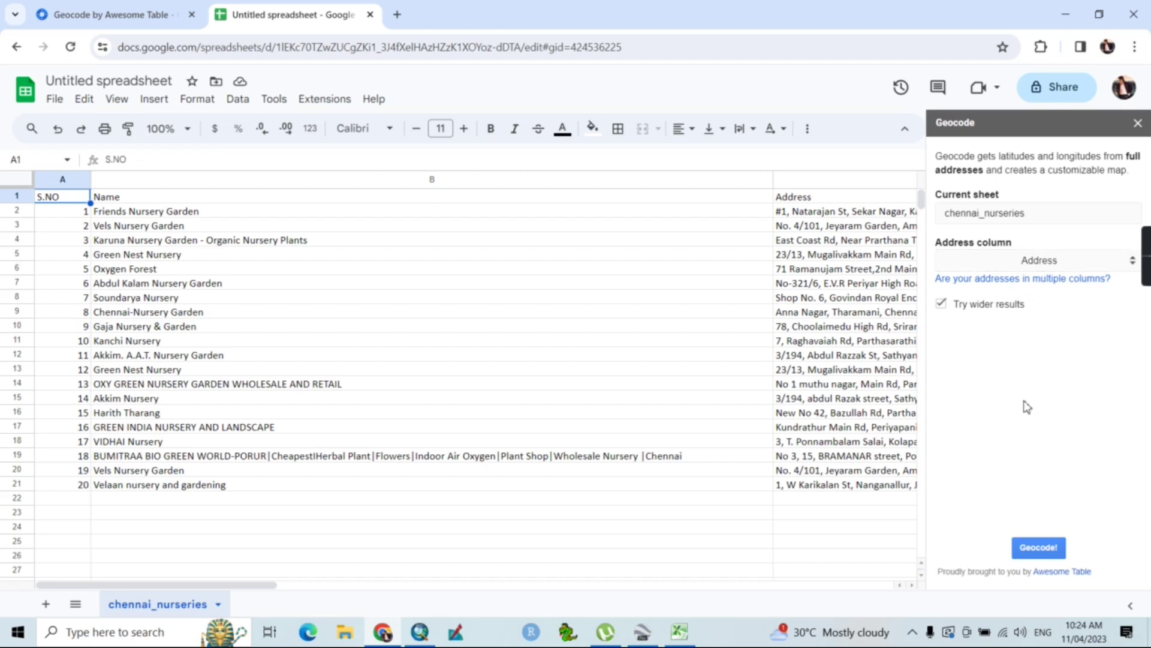
left_click(1038, 547)
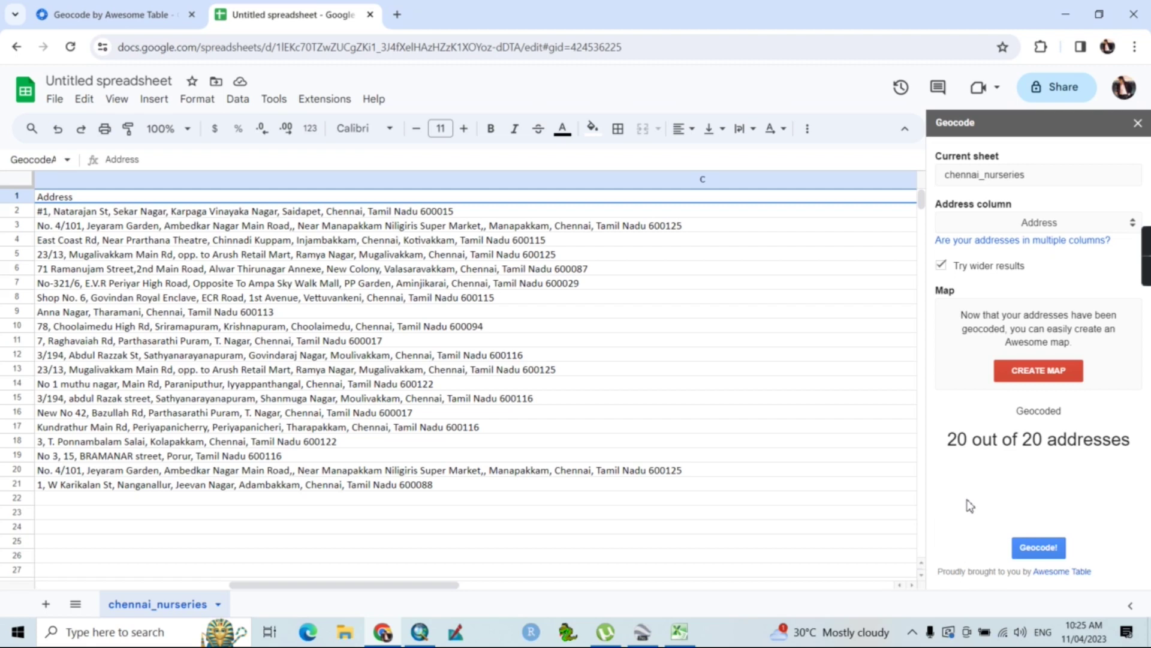
left_click(1138, 124)
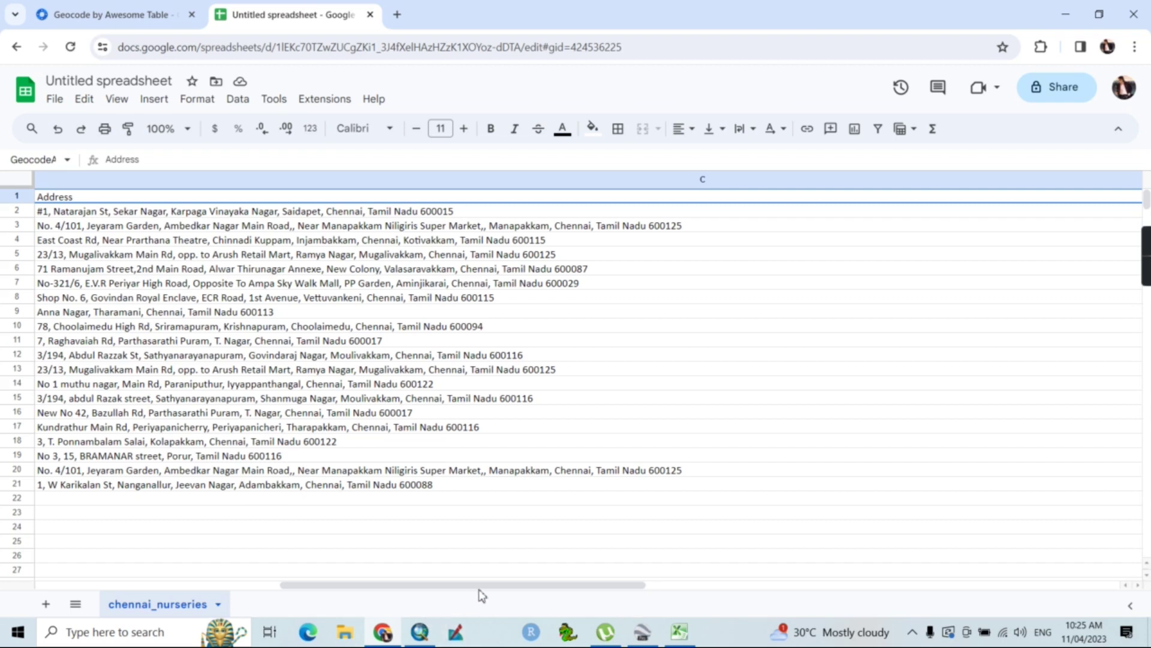
Step: Set the sheet zoom to 50% and narrow the Address column to about half its width
left_click_drag(480, 590, 803, 604)
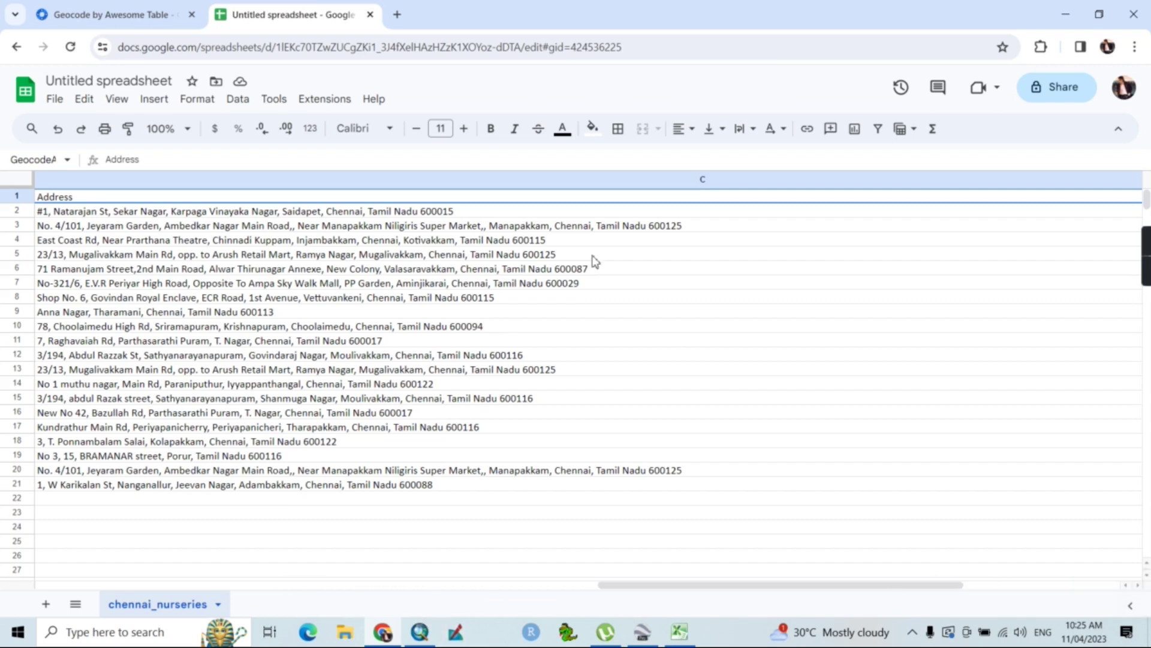
left_click(188, 130)
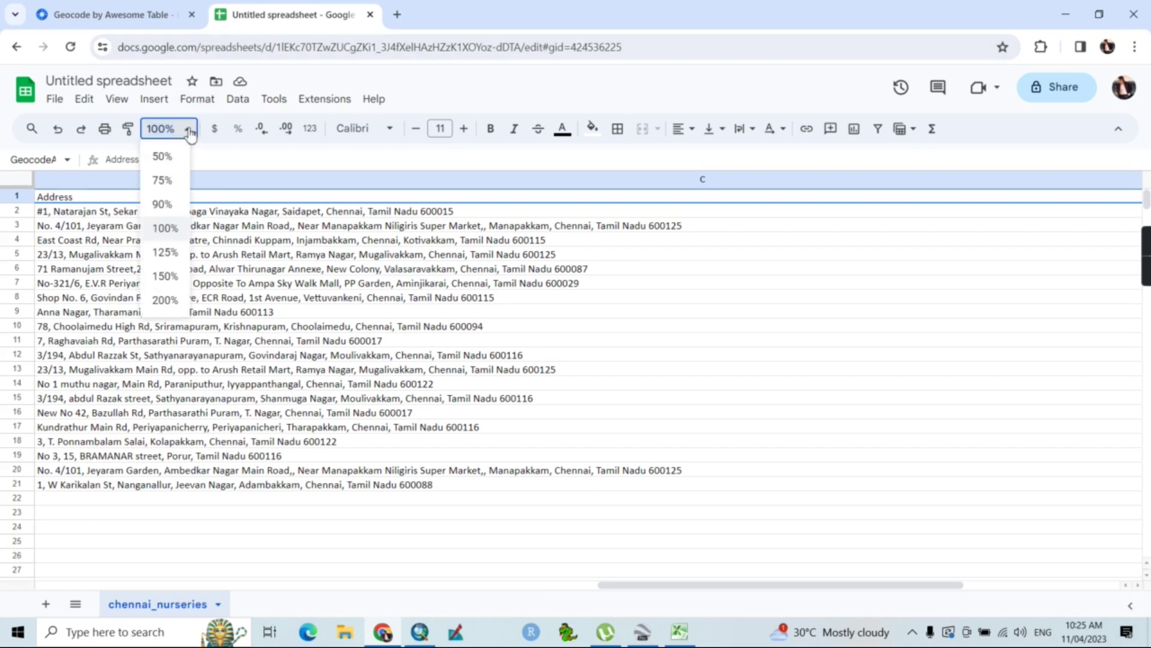
left_click(162, 155)
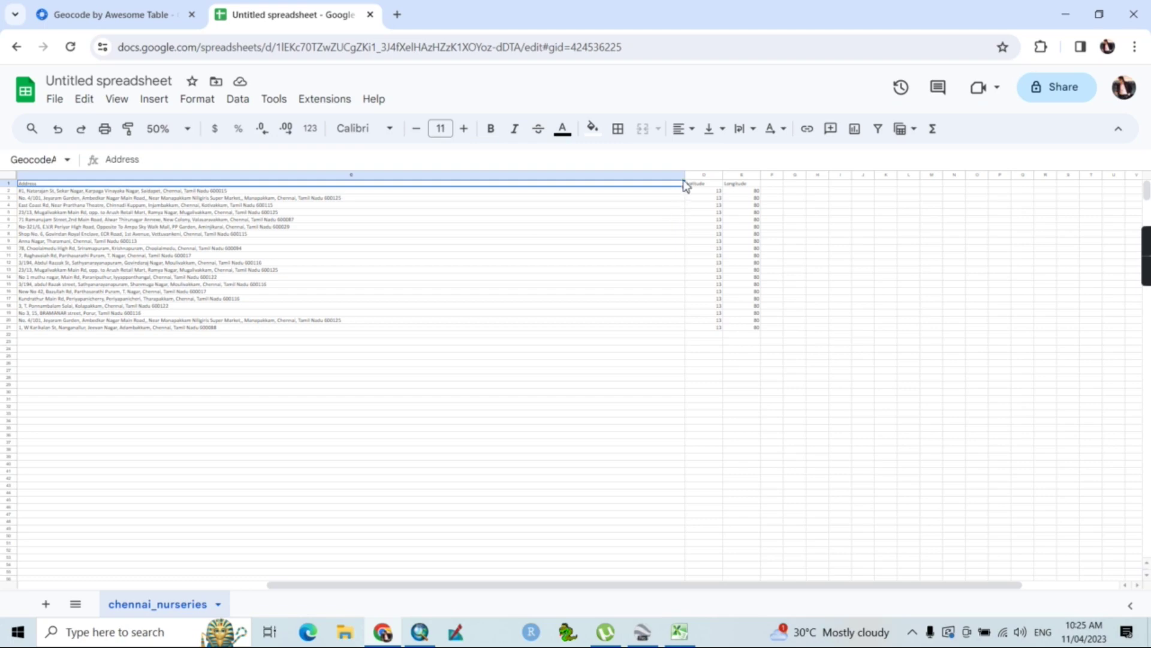
left_click_drag(684, 183, 372, 170)
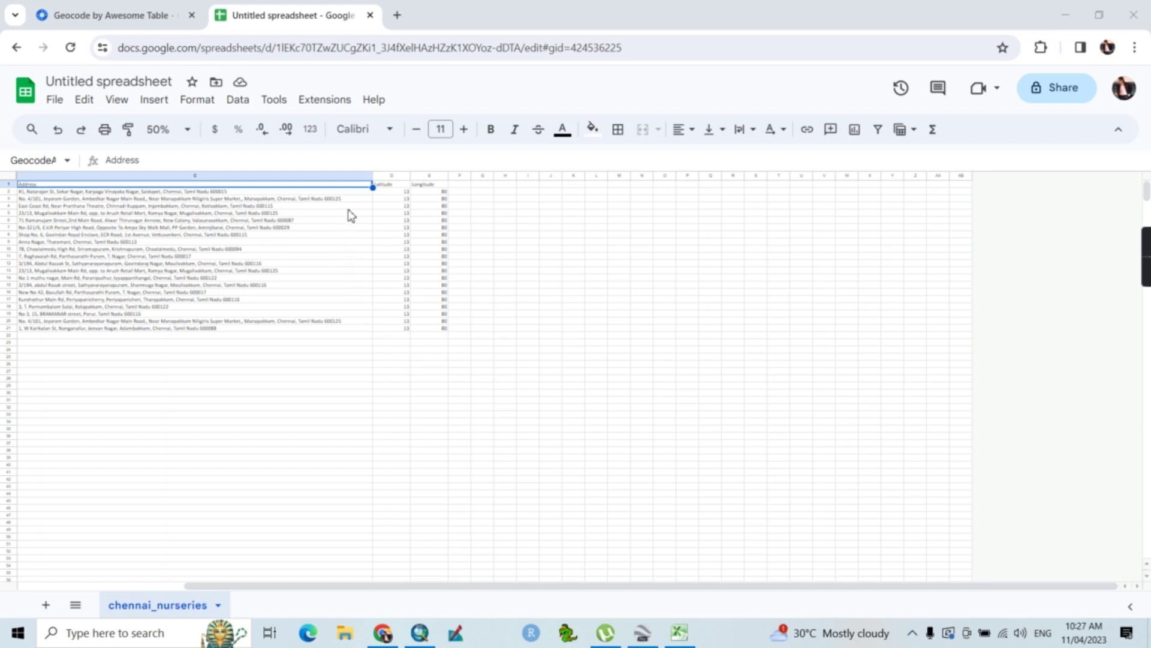
Step: Display the Latitude values in column D with three decimal places
left_click(390, 176)
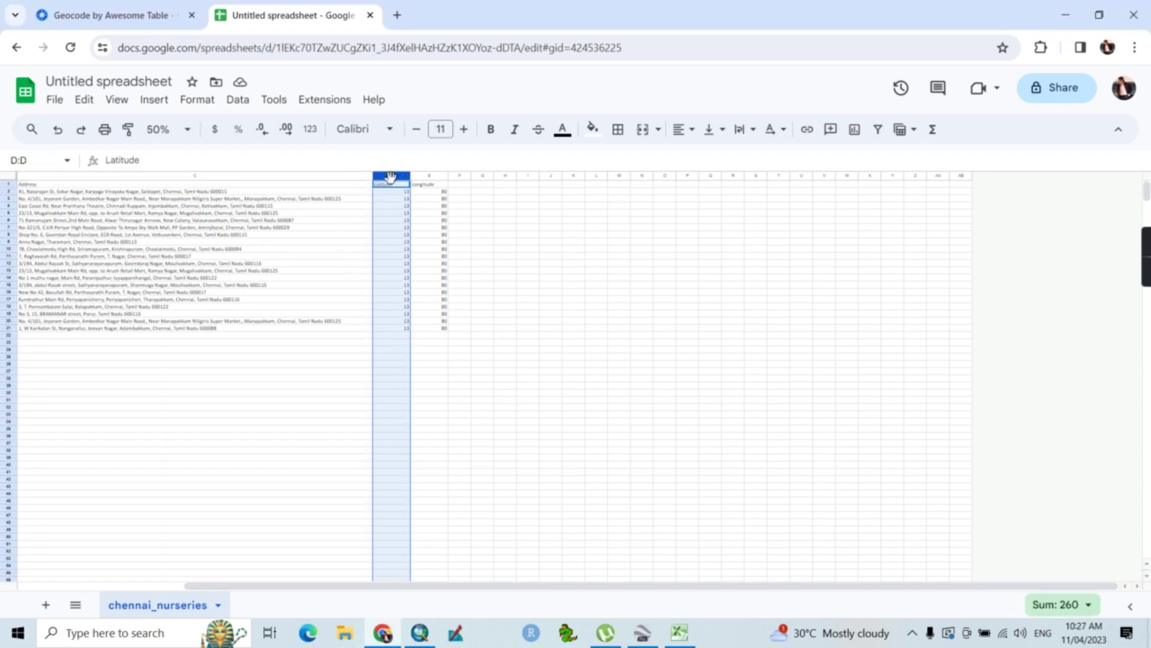
left_click(287, 140)
left_click(288, 142)
left_click(288, 143)
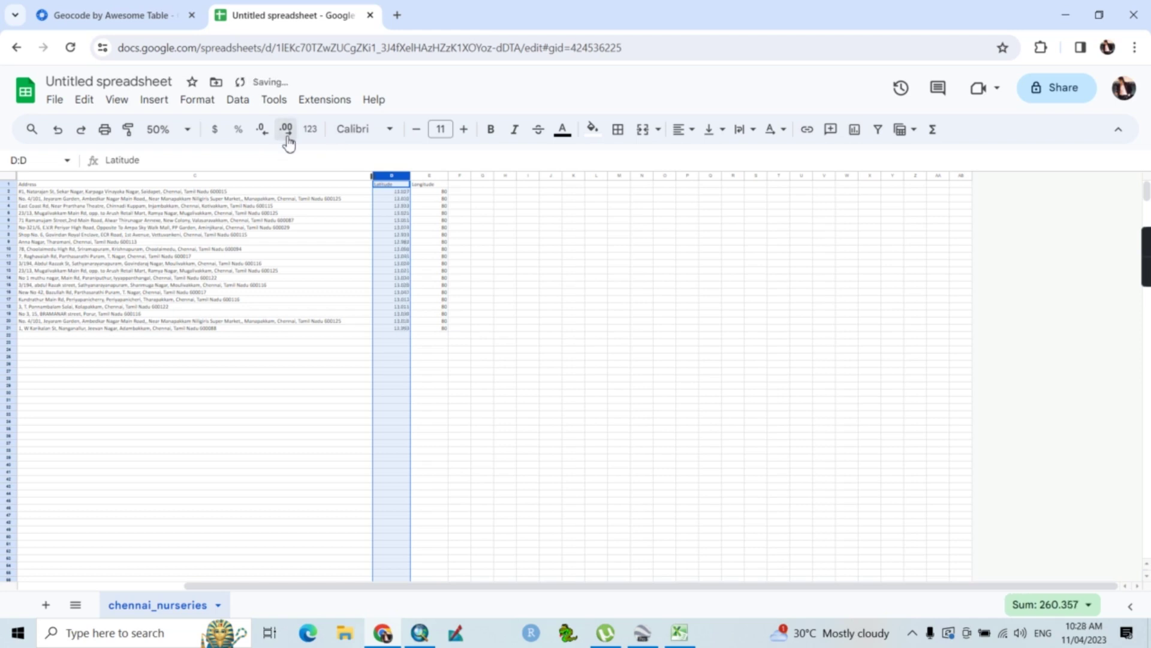
left_click(581, 316)
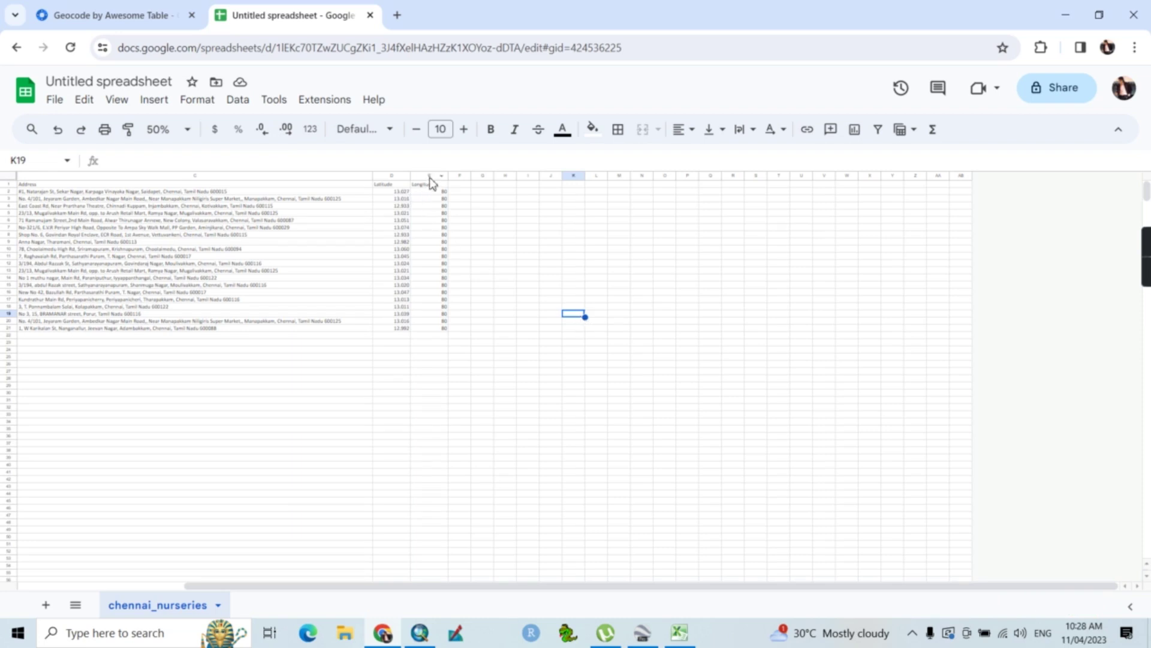
Step: Display the Longitude values in column E with three decimal places
left_click(430, 175)
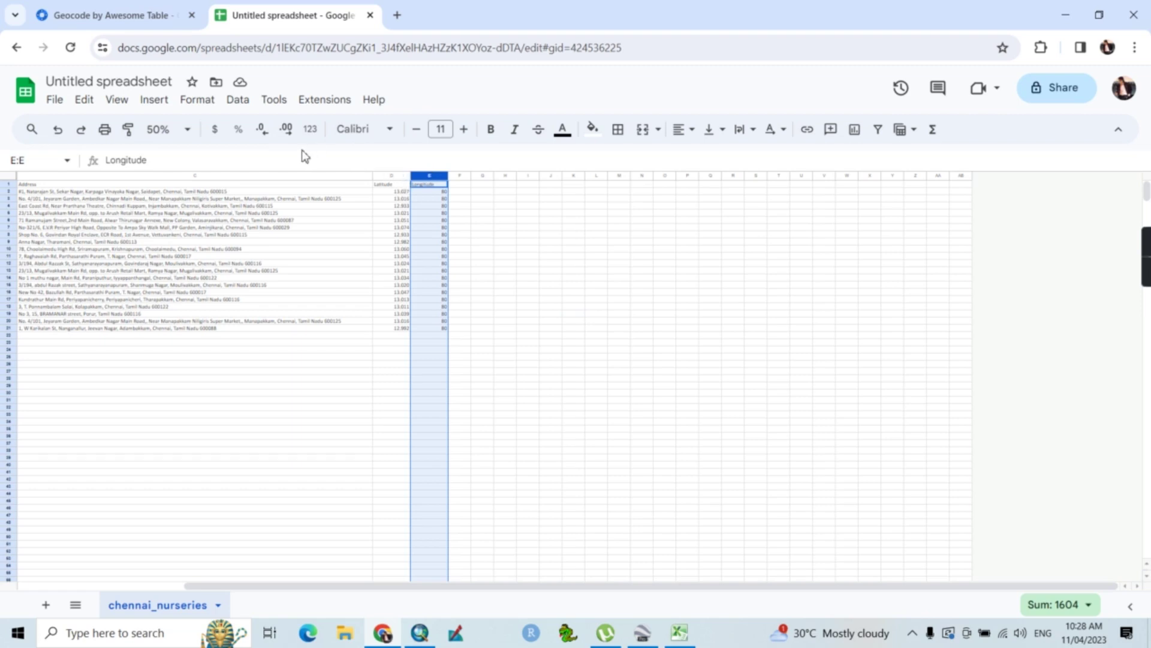
left_click(286, 130)
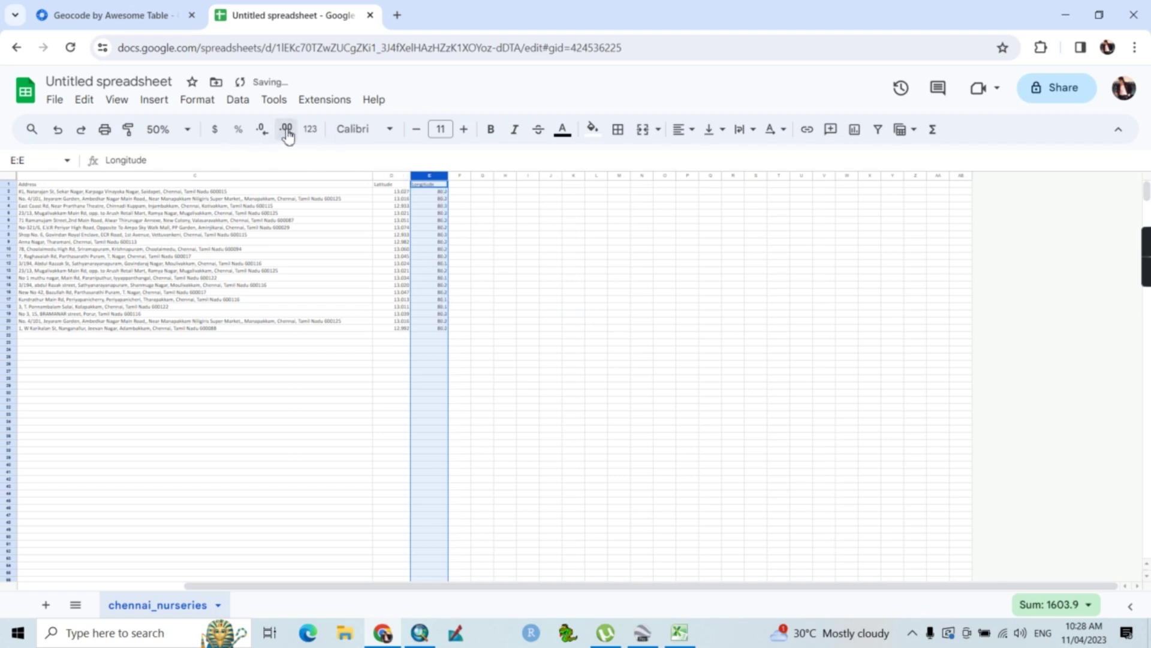
left_click(287, 130)
left_click(287, 130)
left_click(598, 350)
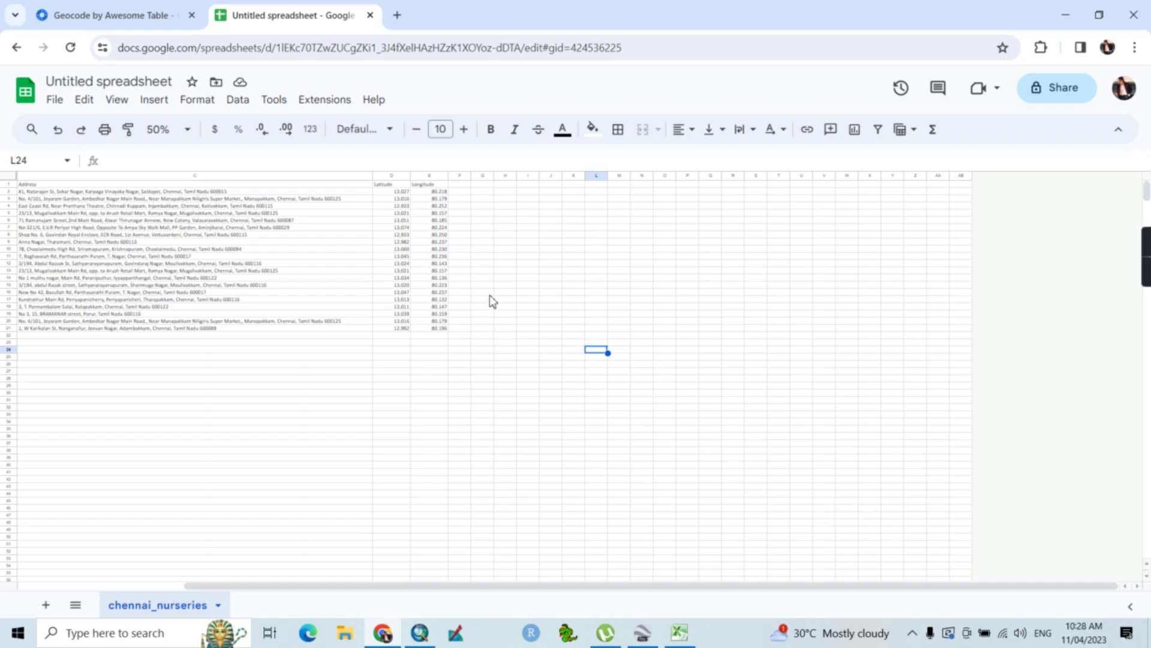
Step: Return the sheet zoom to 100%, download the geocoded table as Microsoft Excel (.xlsx) and check the recent download history
left_click(187, 131)
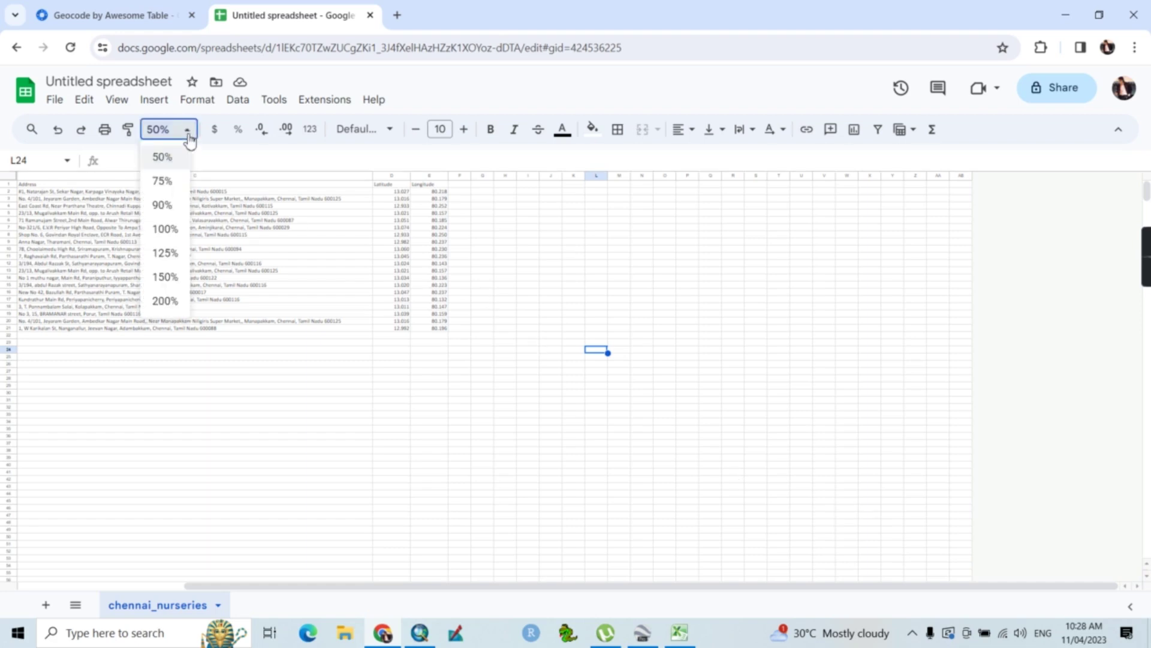
left_click(166, 229)
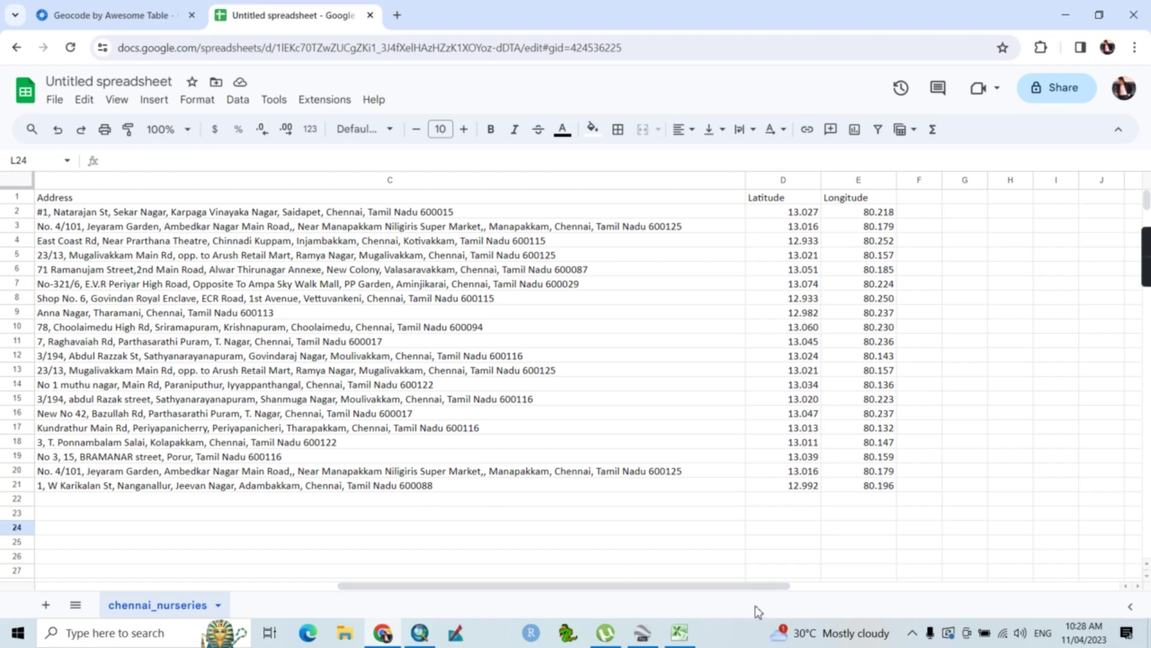
left_click_drag(683, 591, 669, 592)
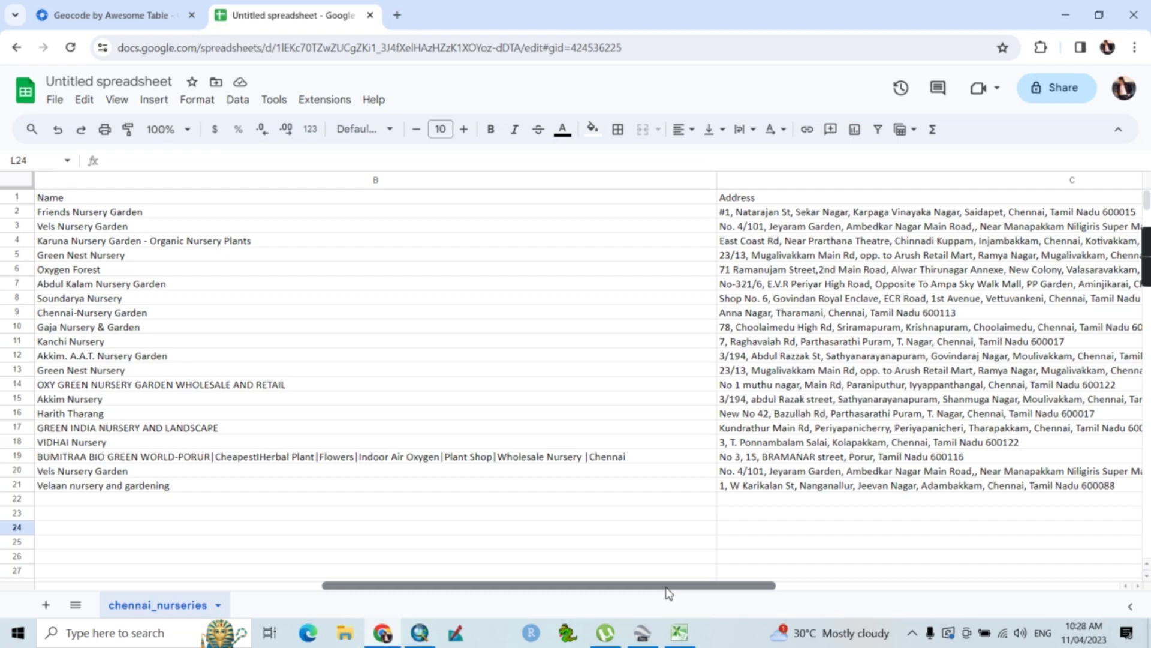
left_click_drag(667, 591, 818, 597)
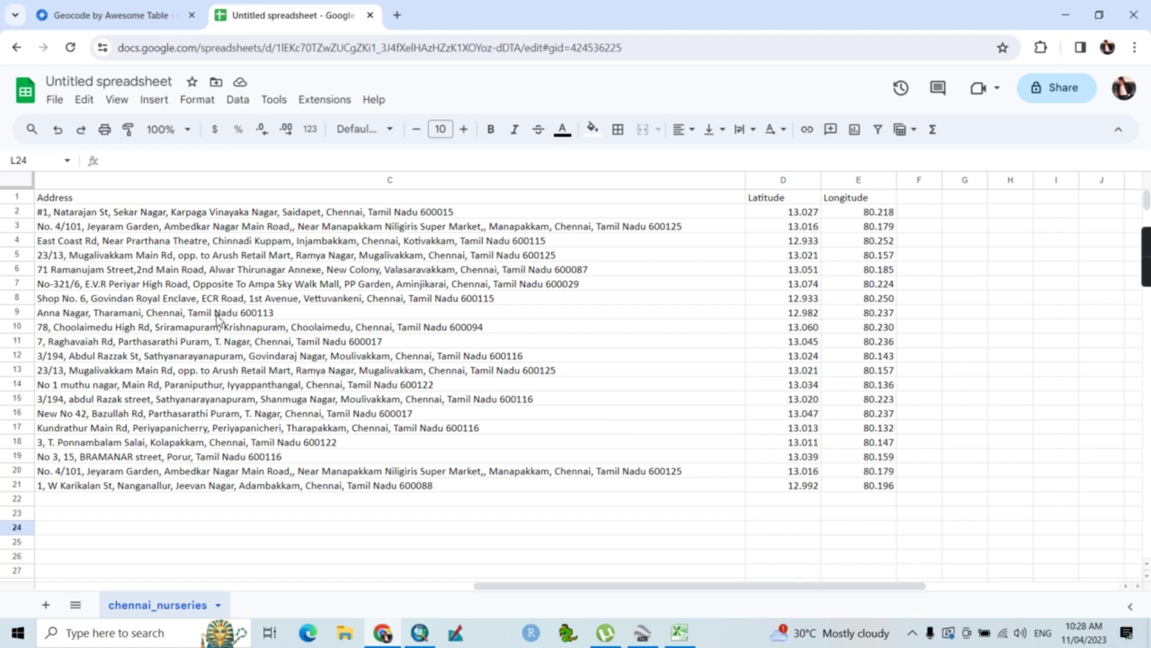
left_click(56, 100)
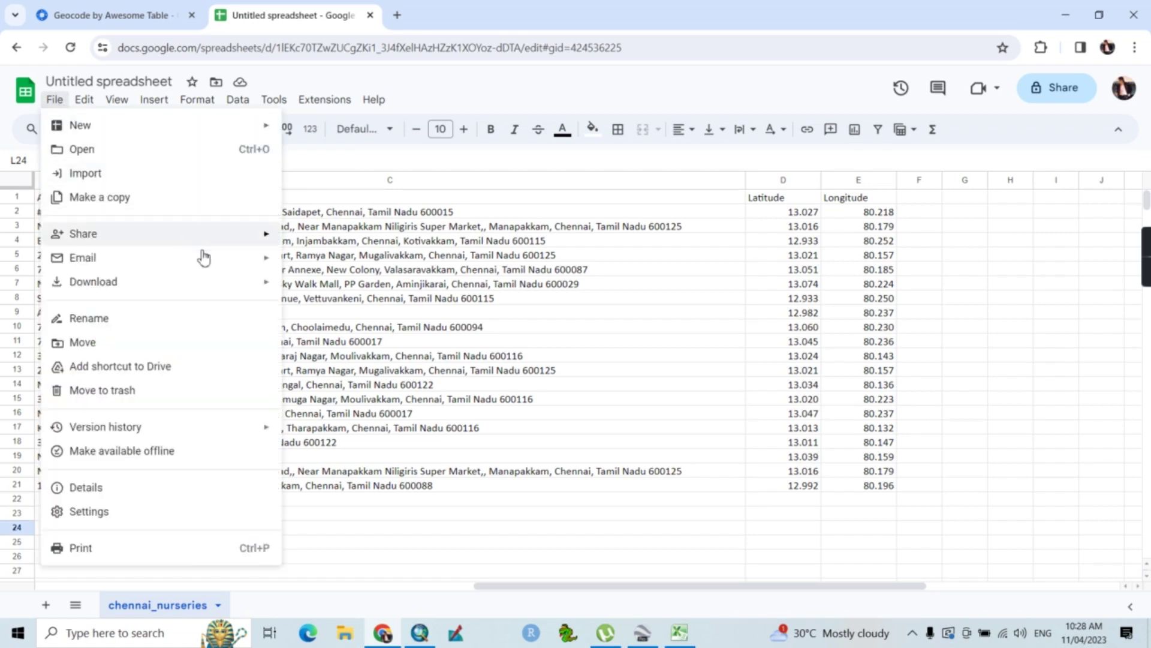
mouse_move(231, 295)
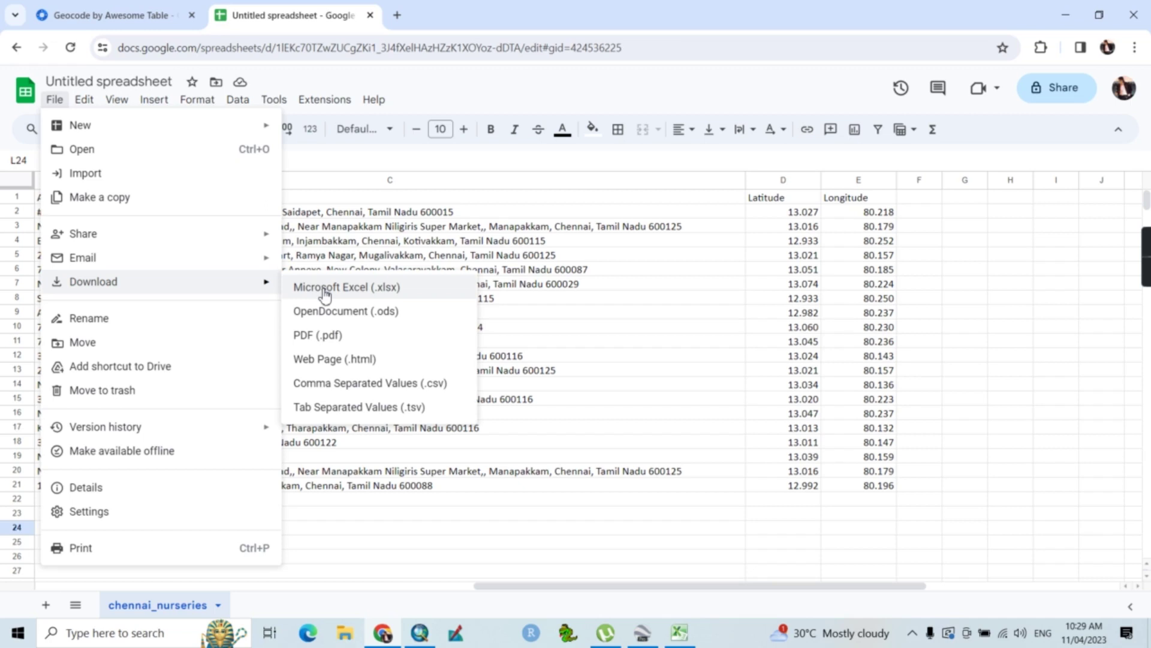
left_click(325, 291)
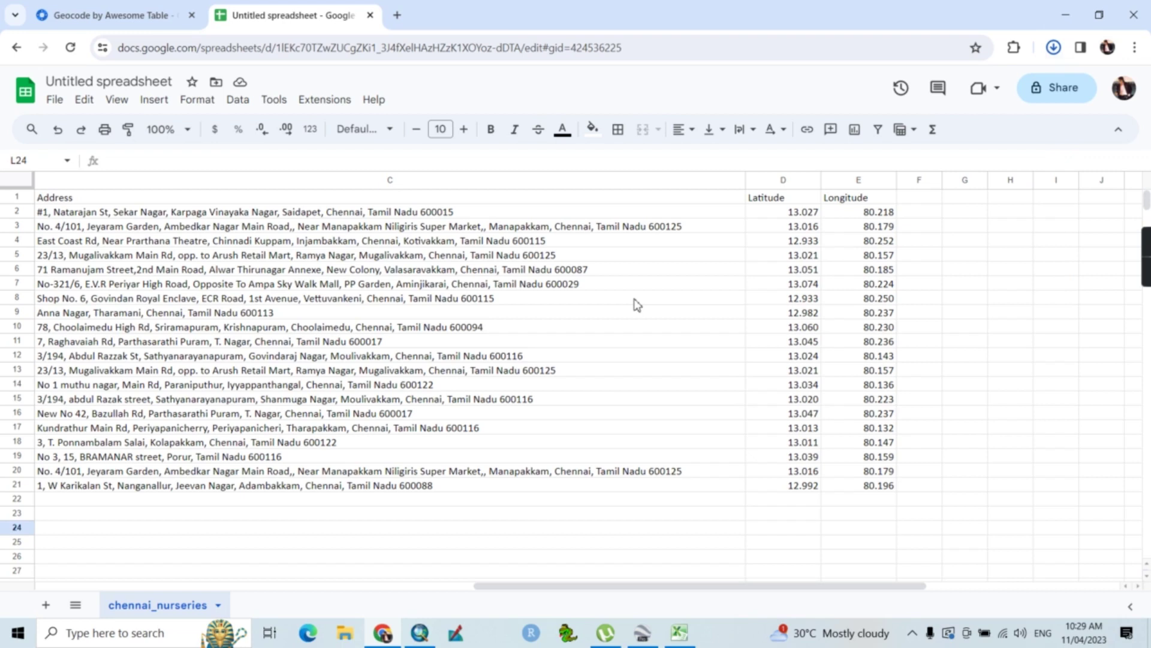
left_click(1053, 48)
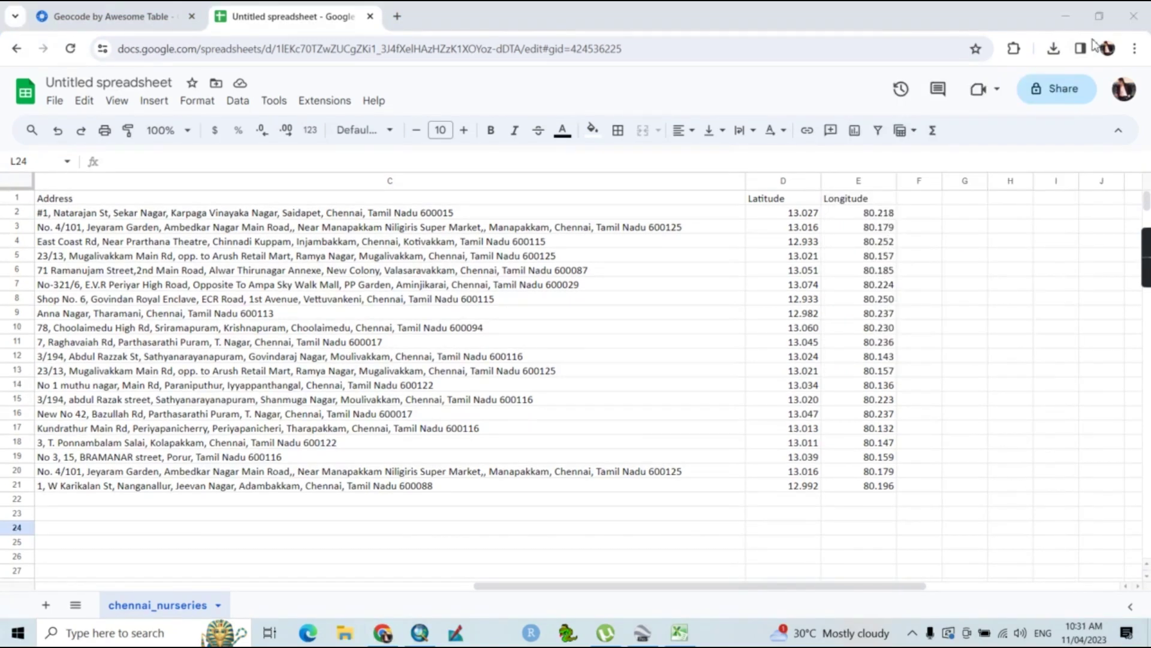
left_click(1052, 51)
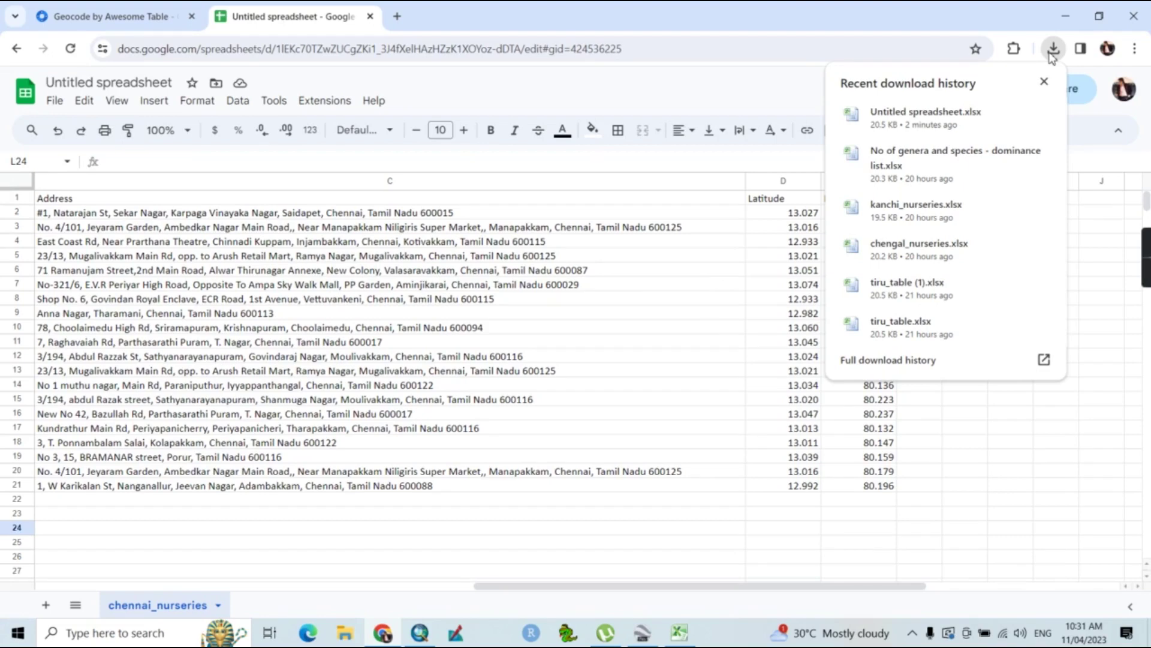
left_click(1052, 50)
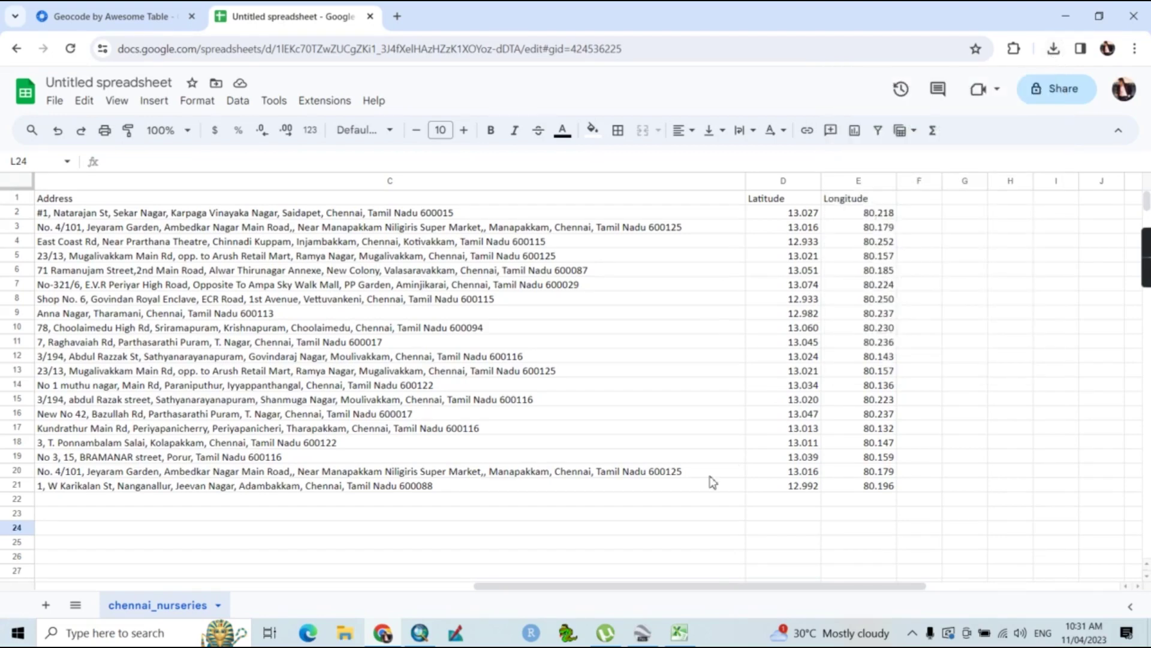
Step: Switch to Excel, open the downloaded "Untitled spreadsheet" workbook from E:\Tutorial and check its Latitude and Longitude columns
left_click(681, 637)
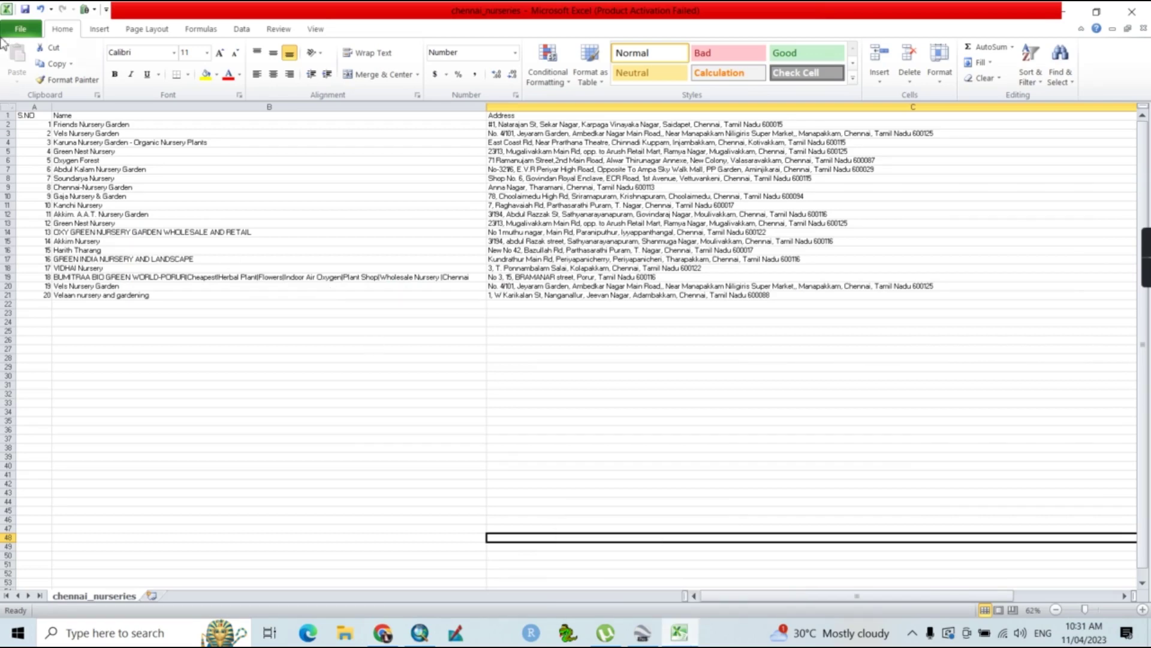
left_click(18, 30)
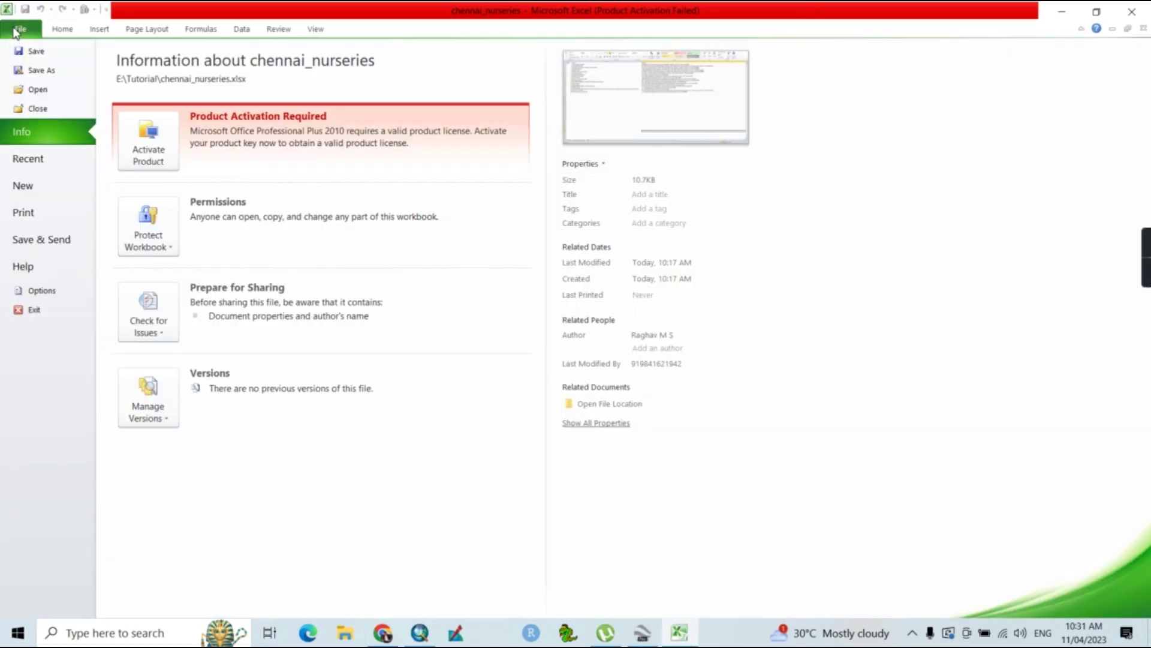
left_click(37, 90)
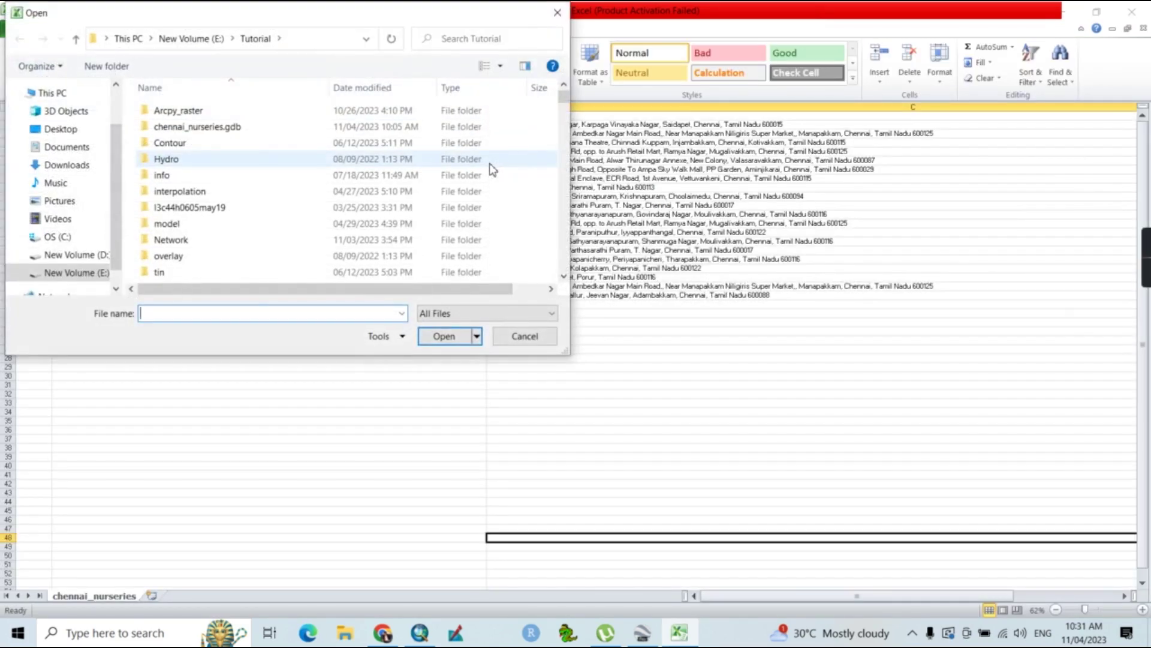
left_click_drag(566, 99, 565, 195)
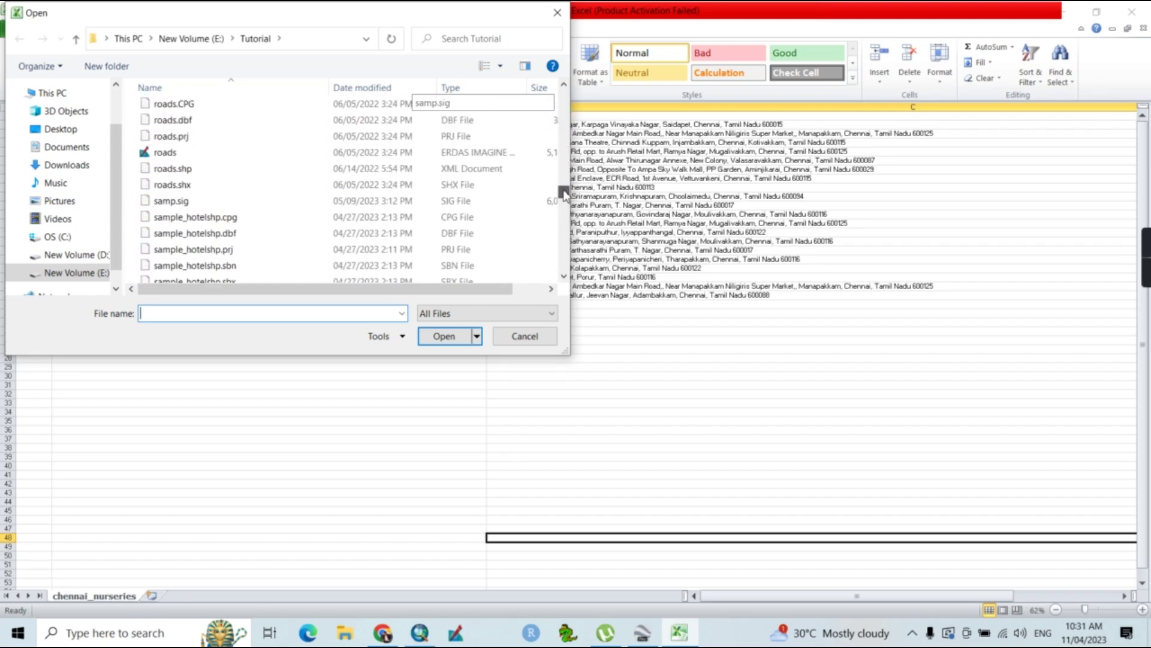
left_click_drag(564, 194, 565, 259)
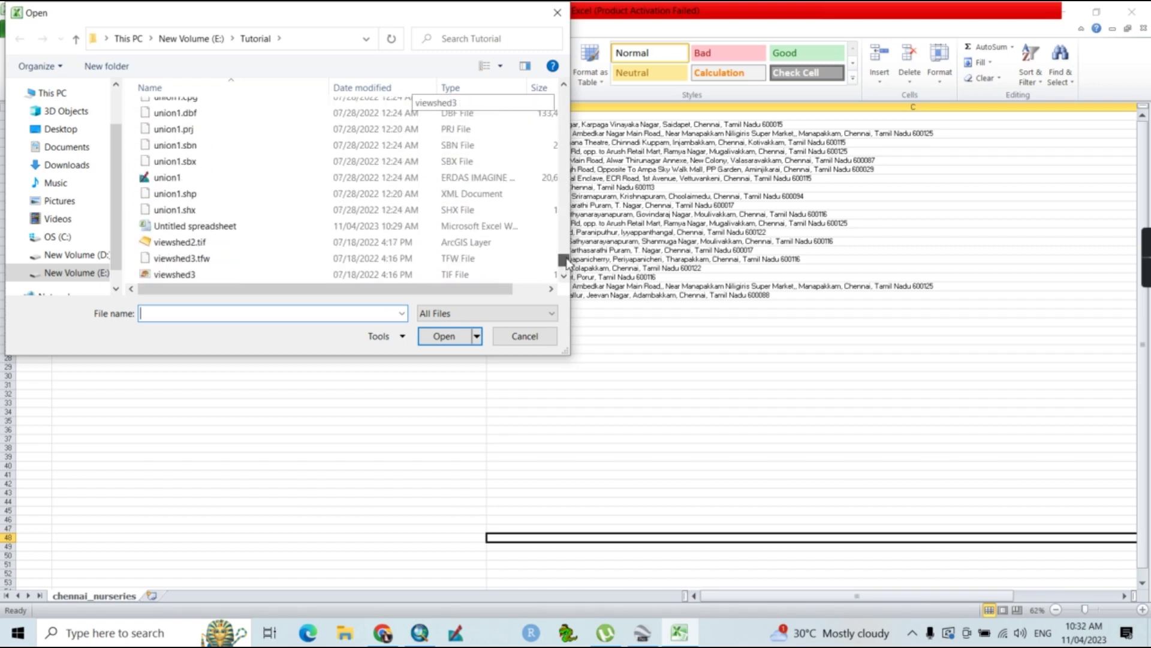
double_click(161, 226)
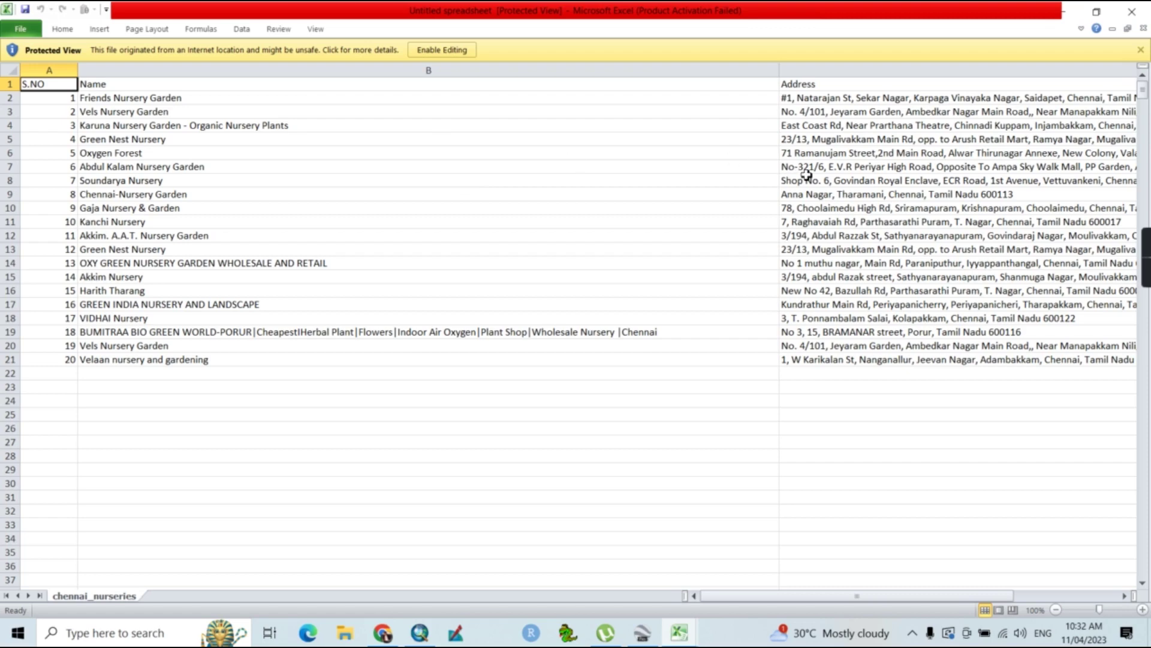
left_click_drag(762, 600, 923, 599)
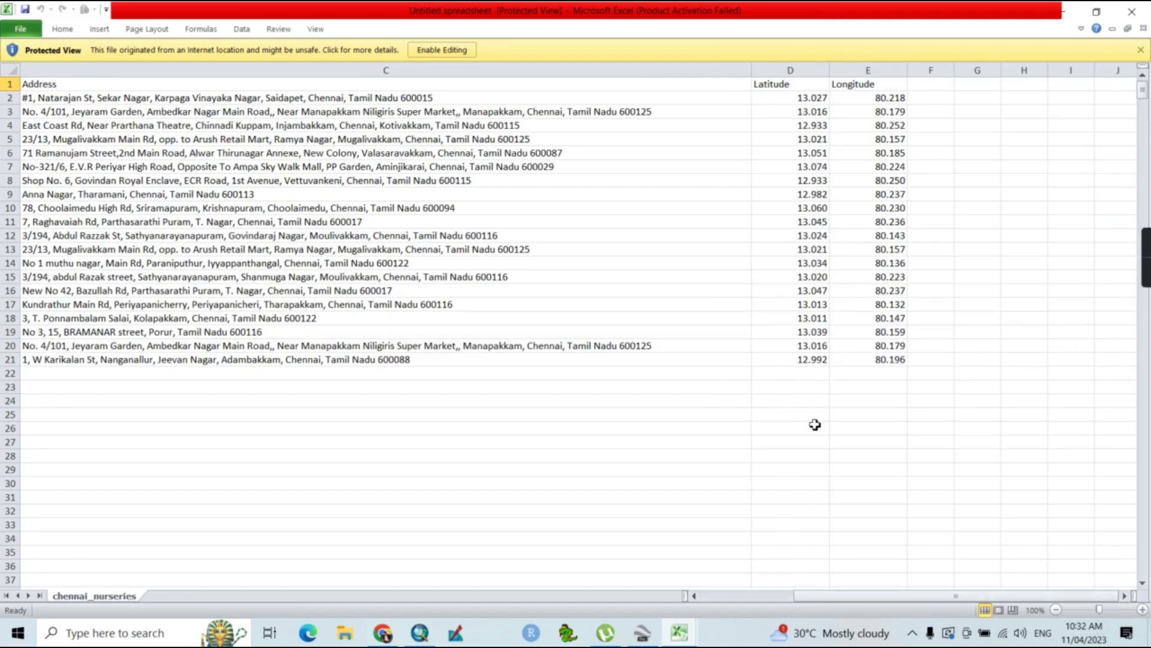